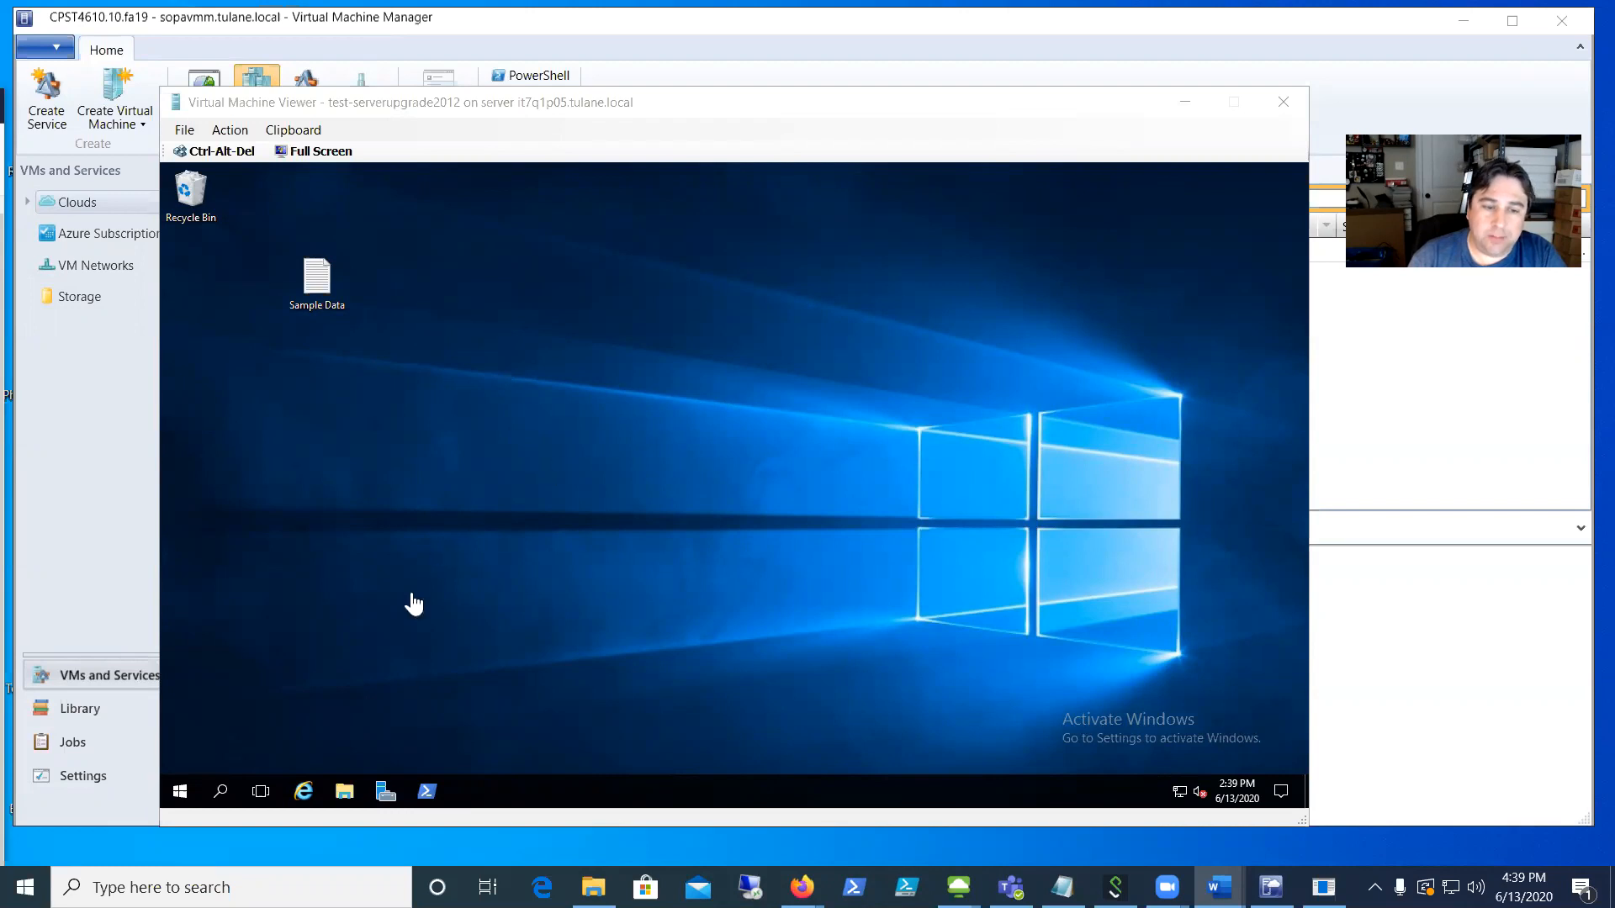
Check the drives and volumes listed under This PC on the virtual machine, then close the file browser
left_click(349, 795)
left_click(344, 794)
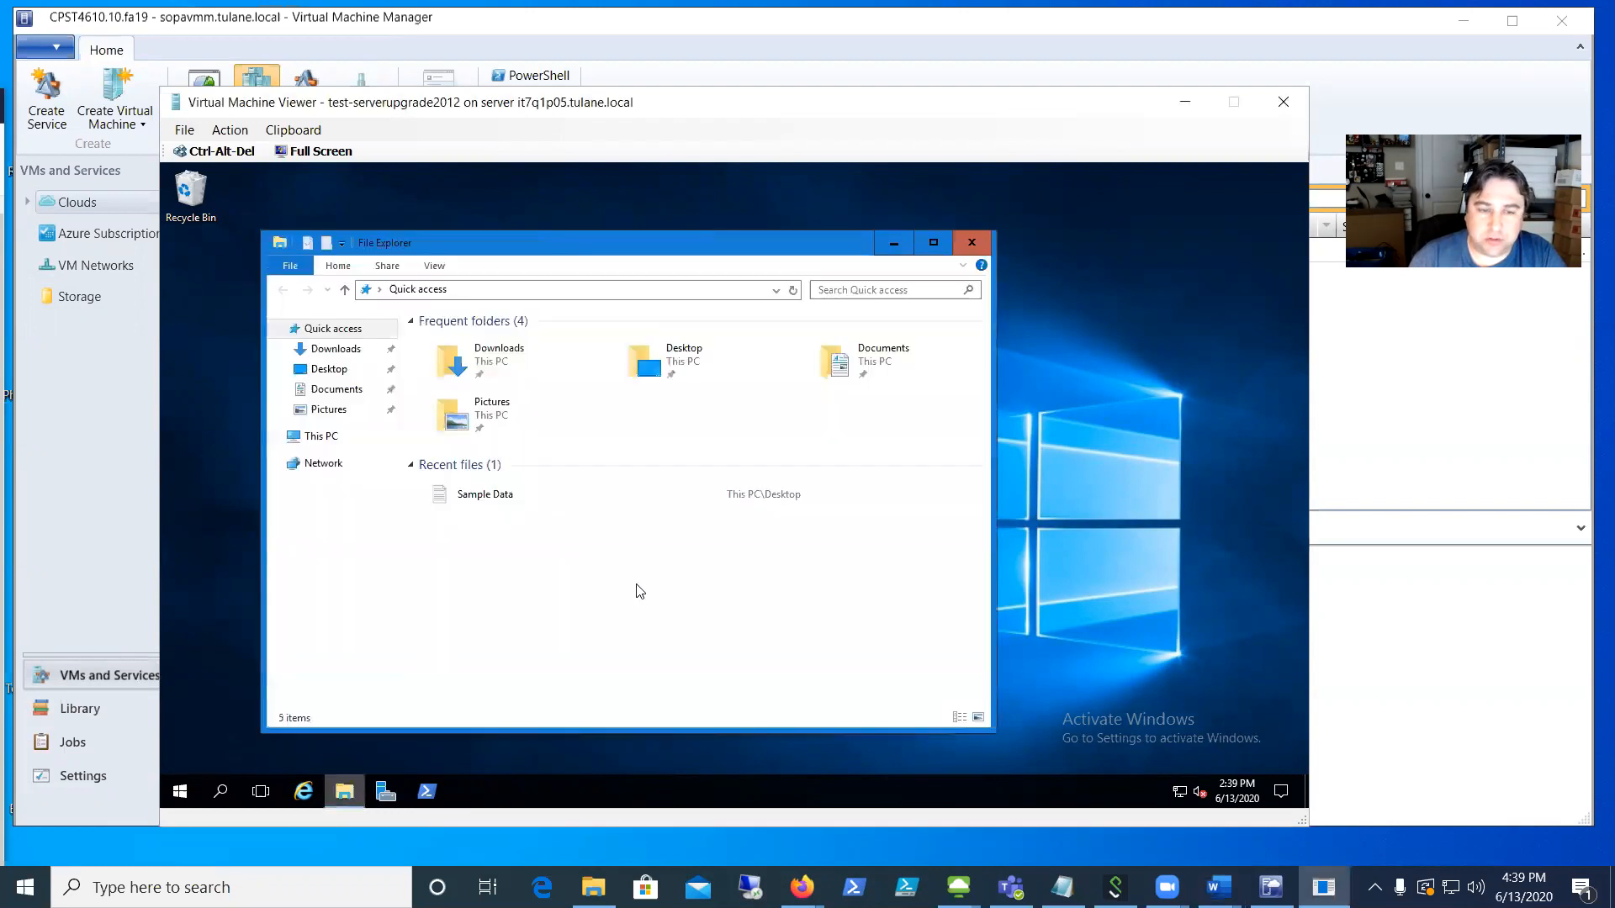
left_click(352, 438)
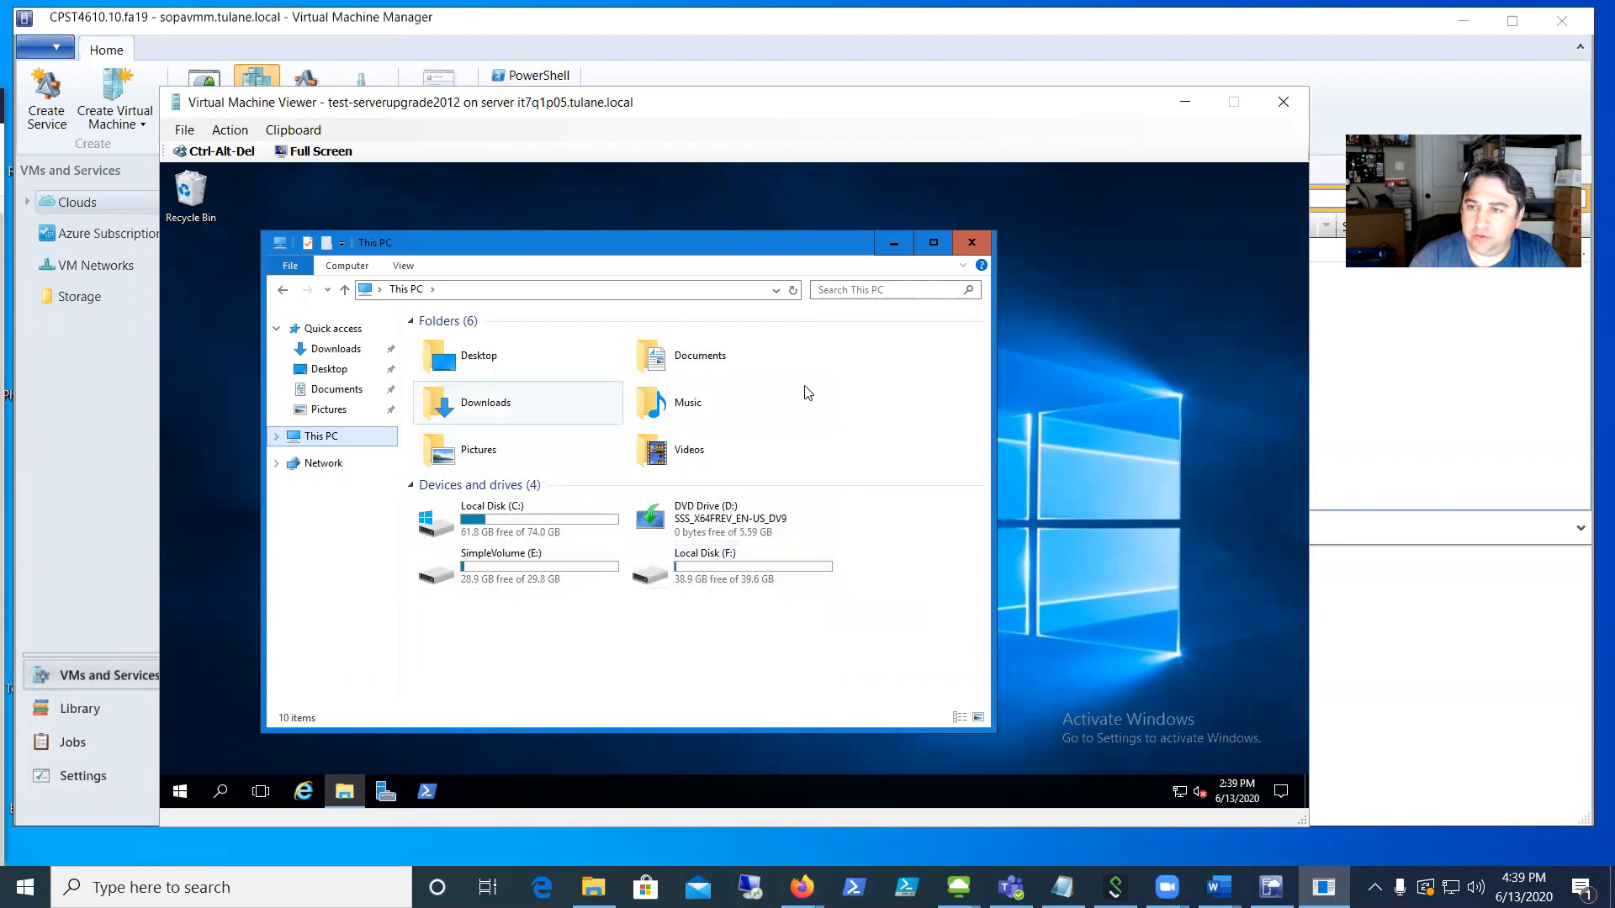
left_click(982, 232)
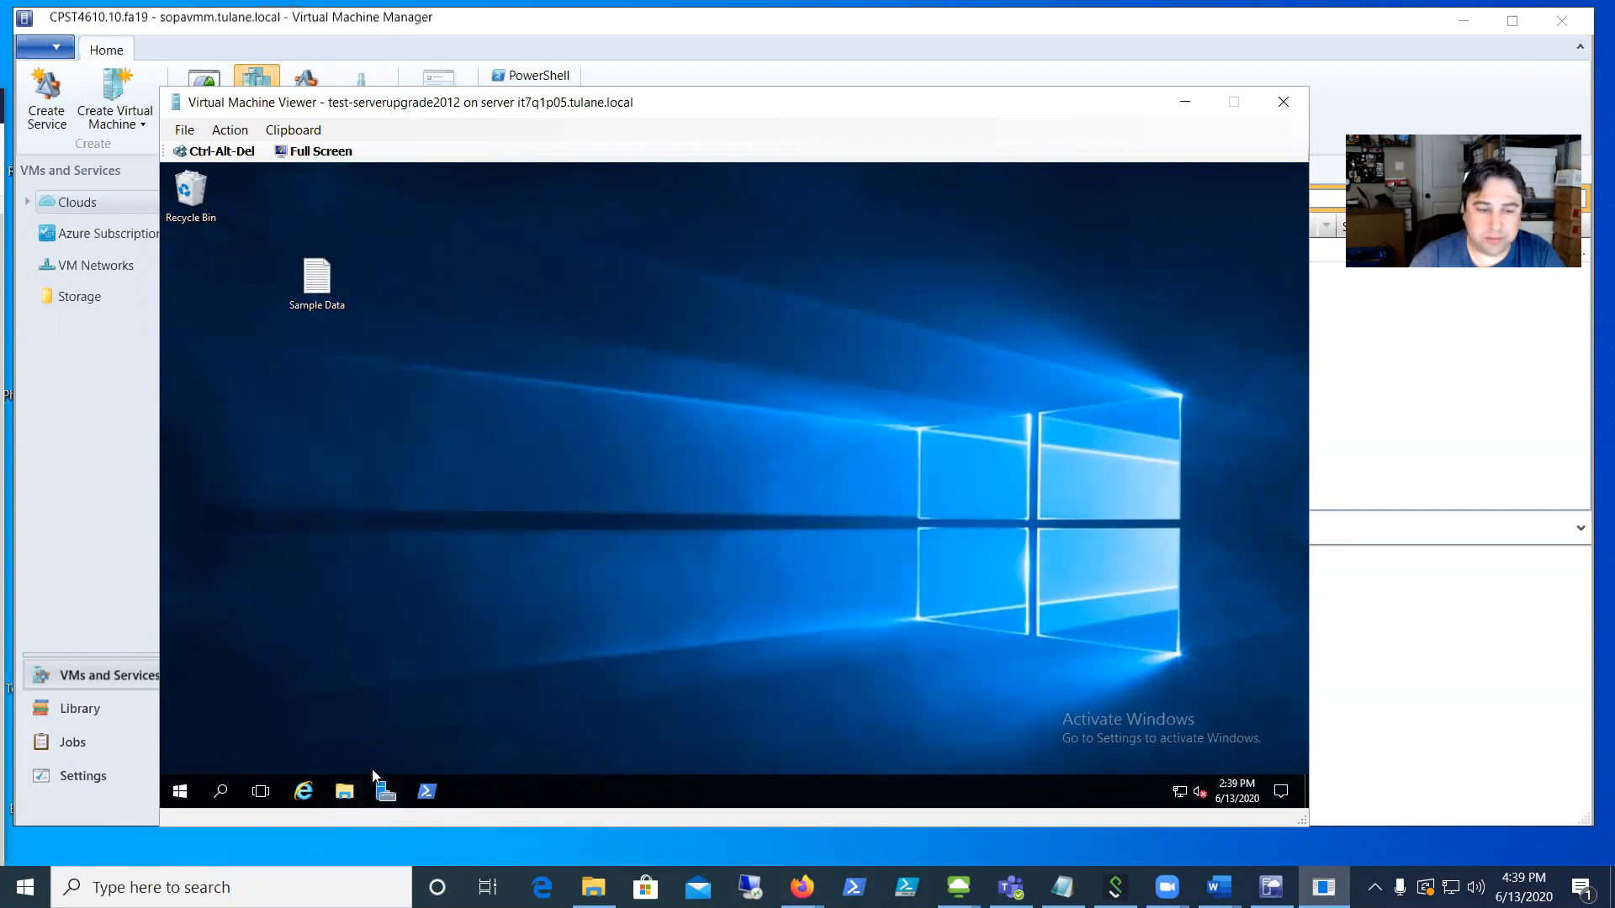
Open the Storage Pools page of File and Storage Services in Server Manager on the virtual machine
left_click(381, 787)
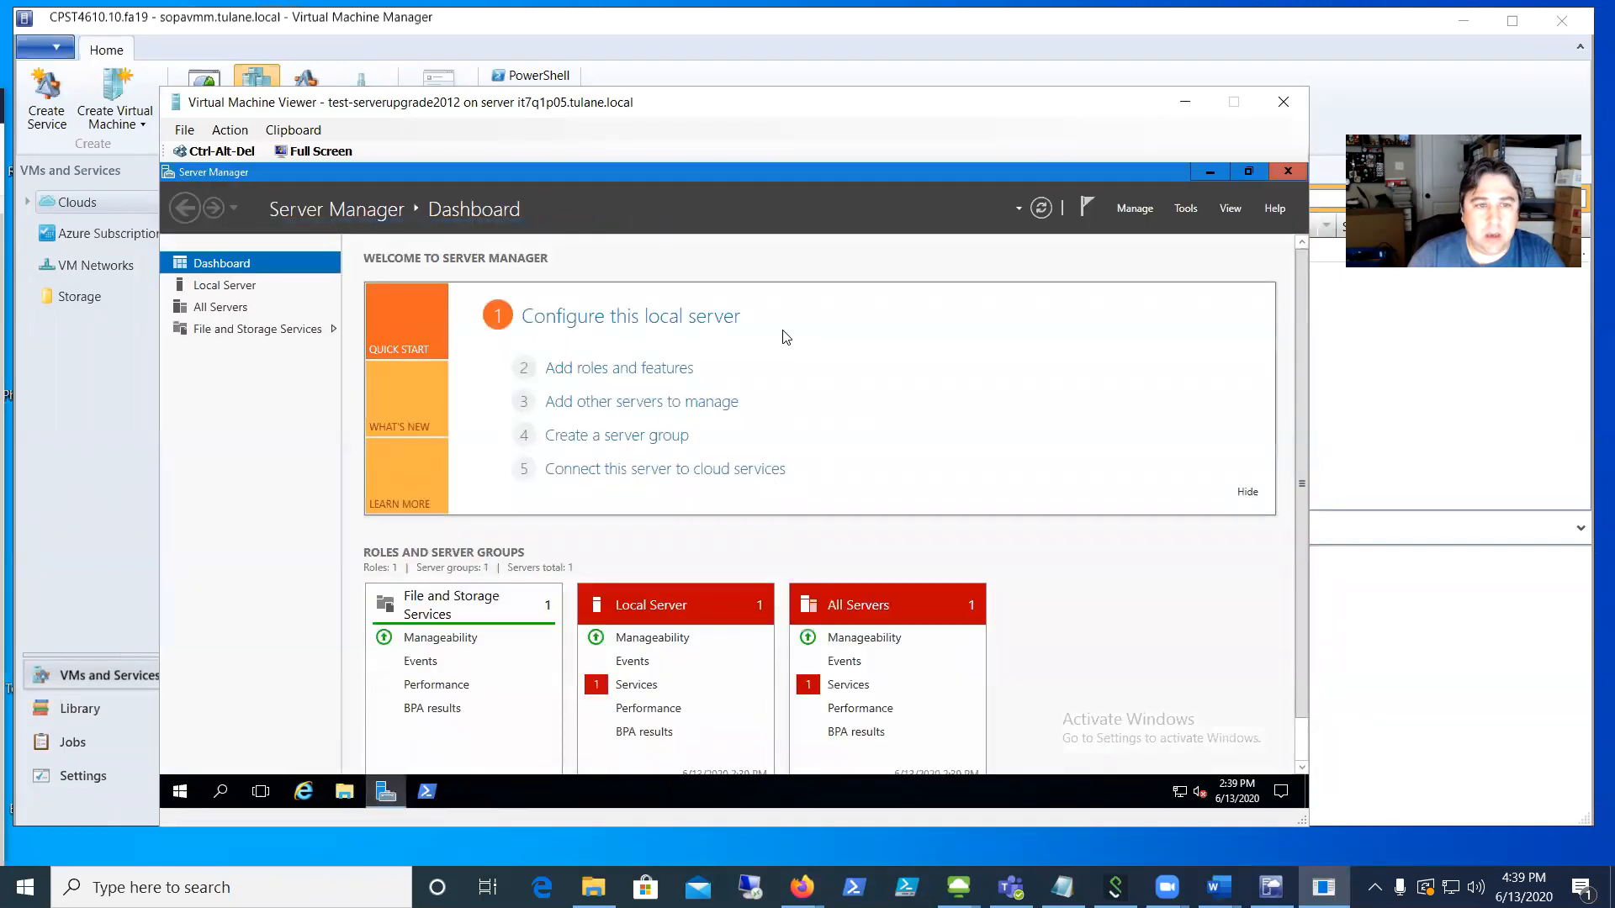
left_click(248, 330)
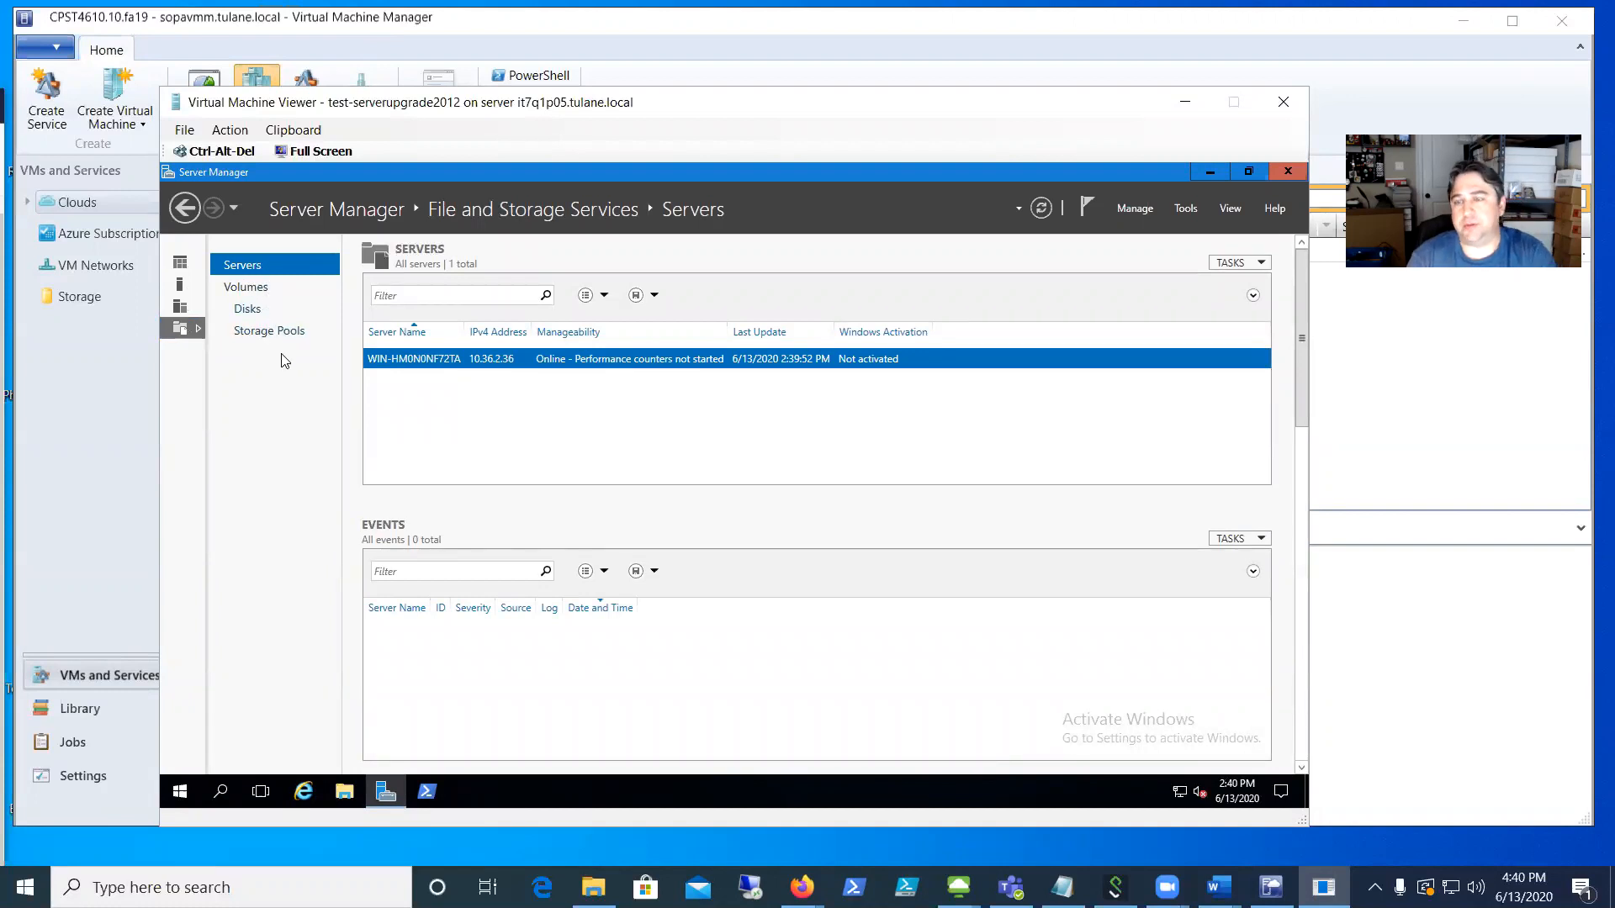
left_click(290, 334)
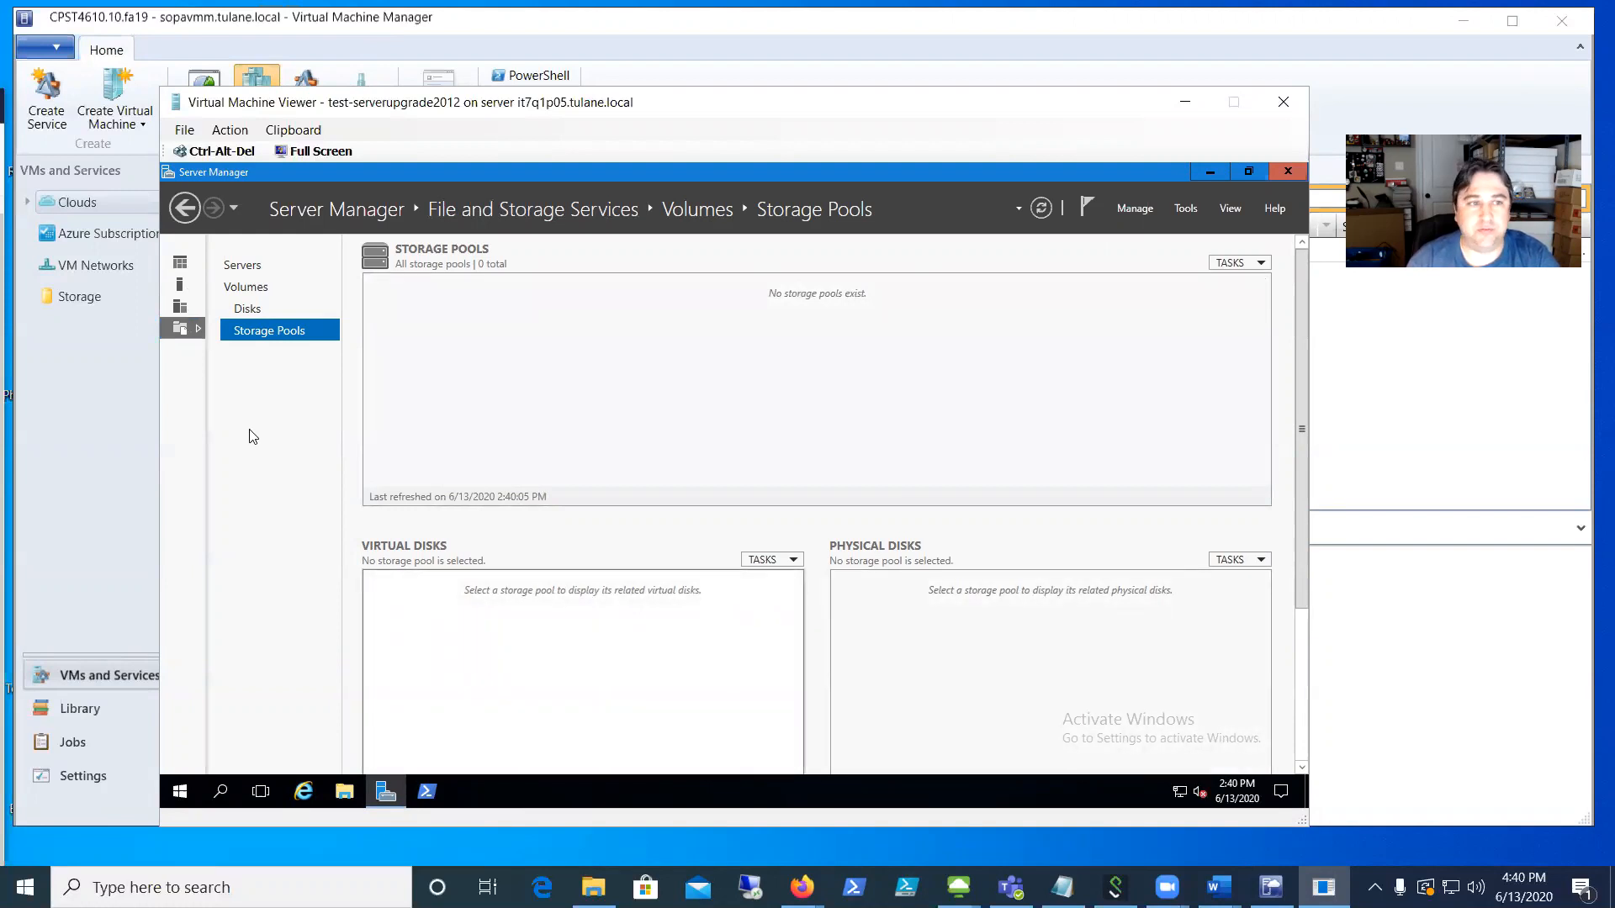
Switch to Virtual Machine Manager and open the hardware configuration in the properties of test-serverupgrade2012
left_click(115, 385)
left_click(385, 255)
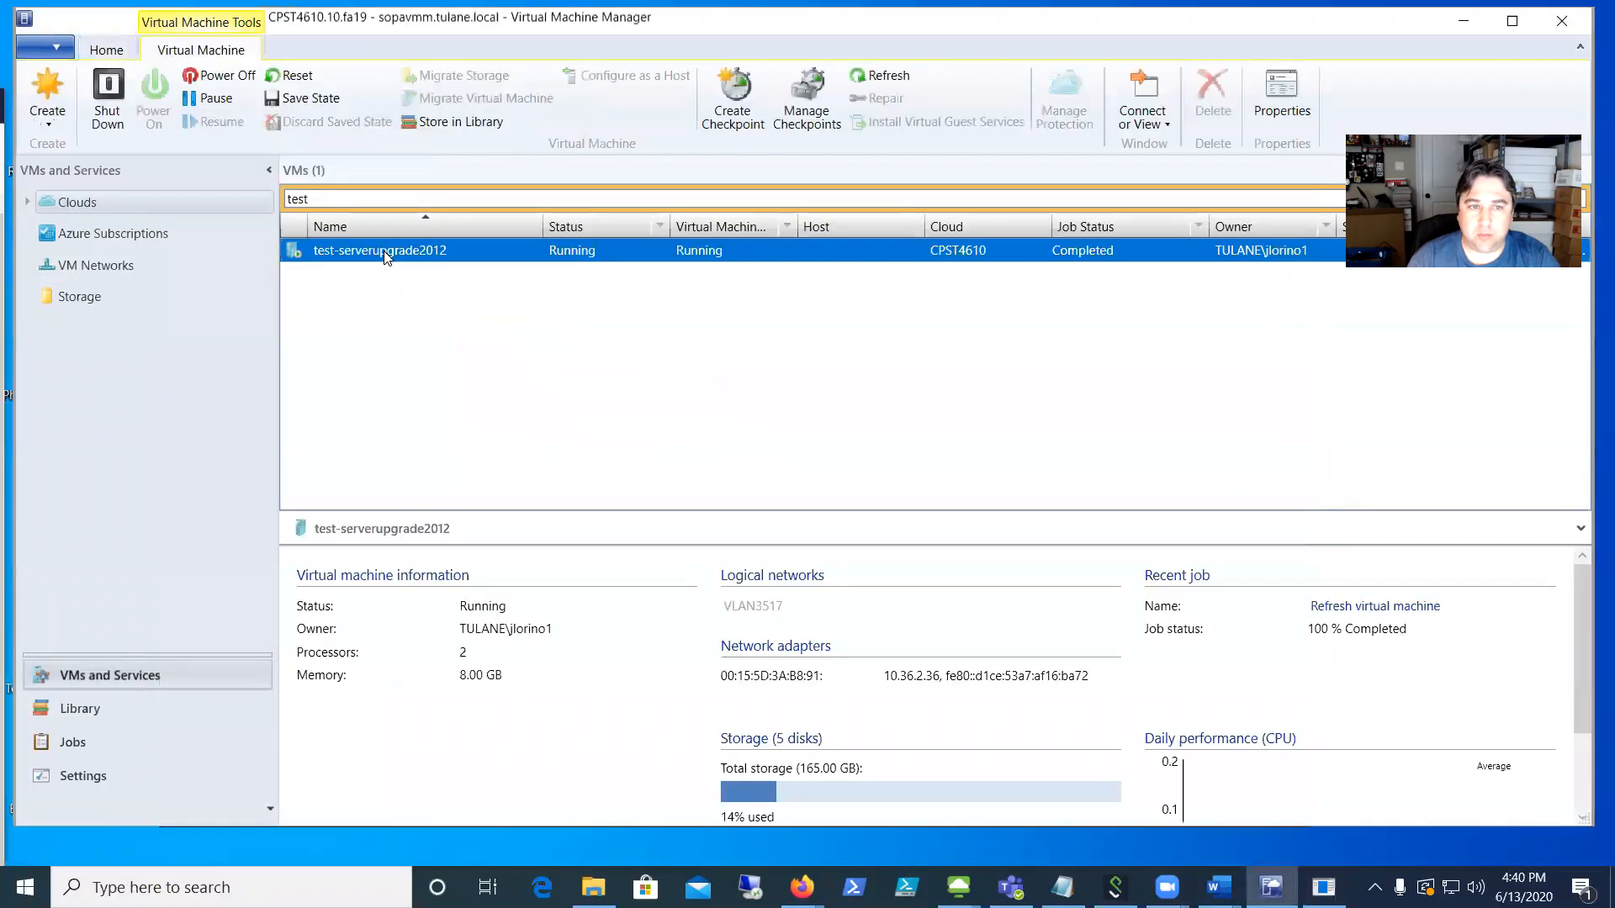
right_click(384, 255)
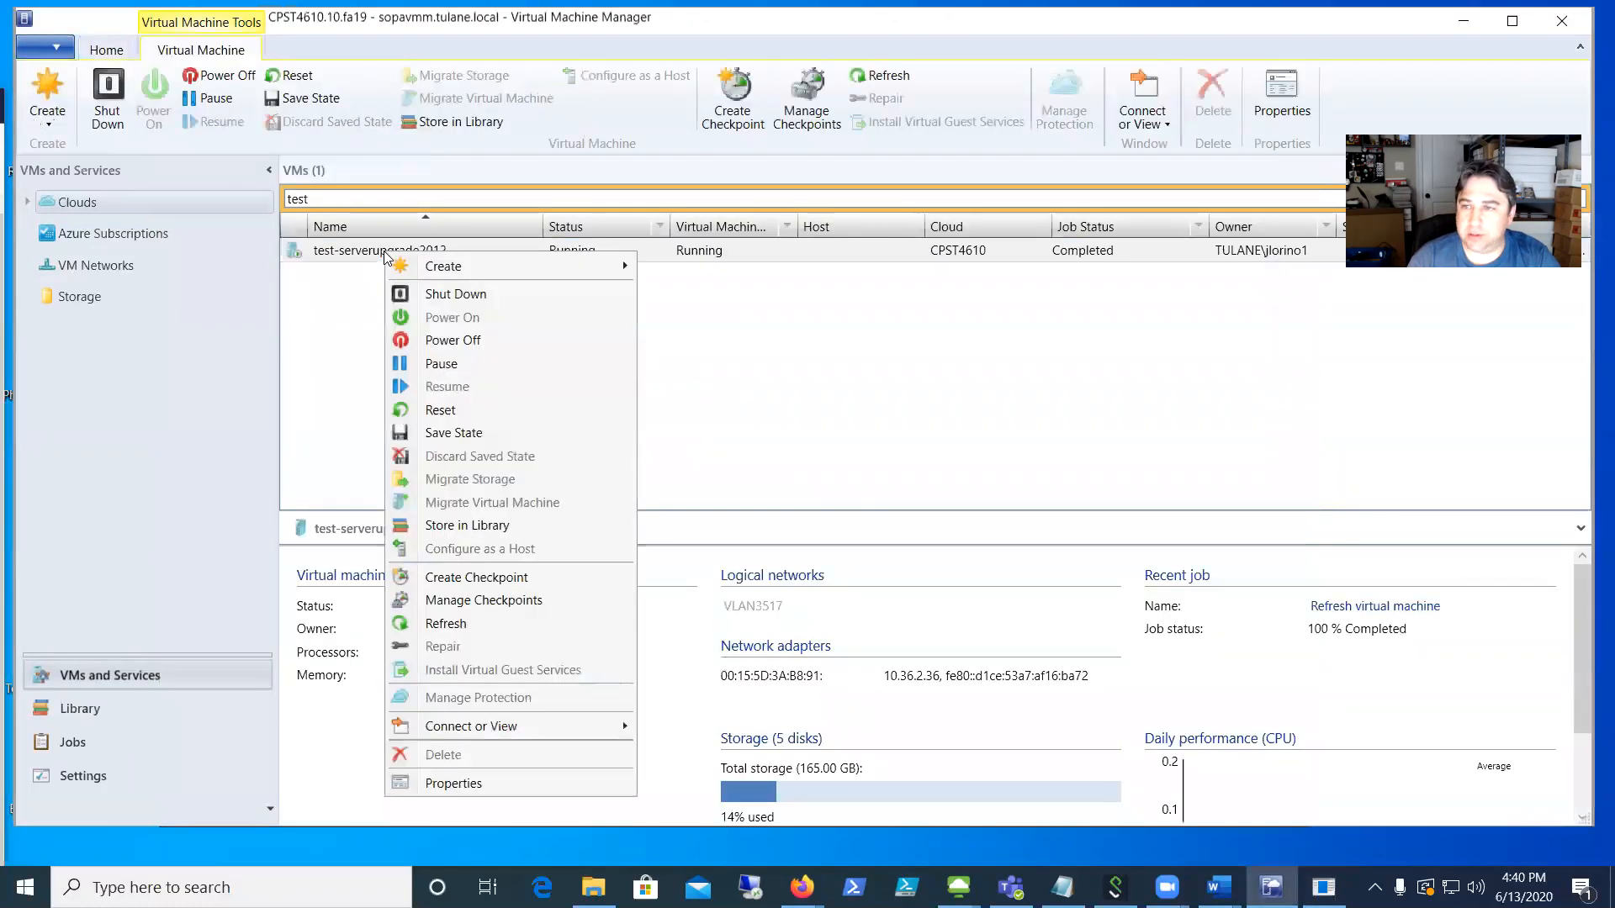
left_click(475, 789)
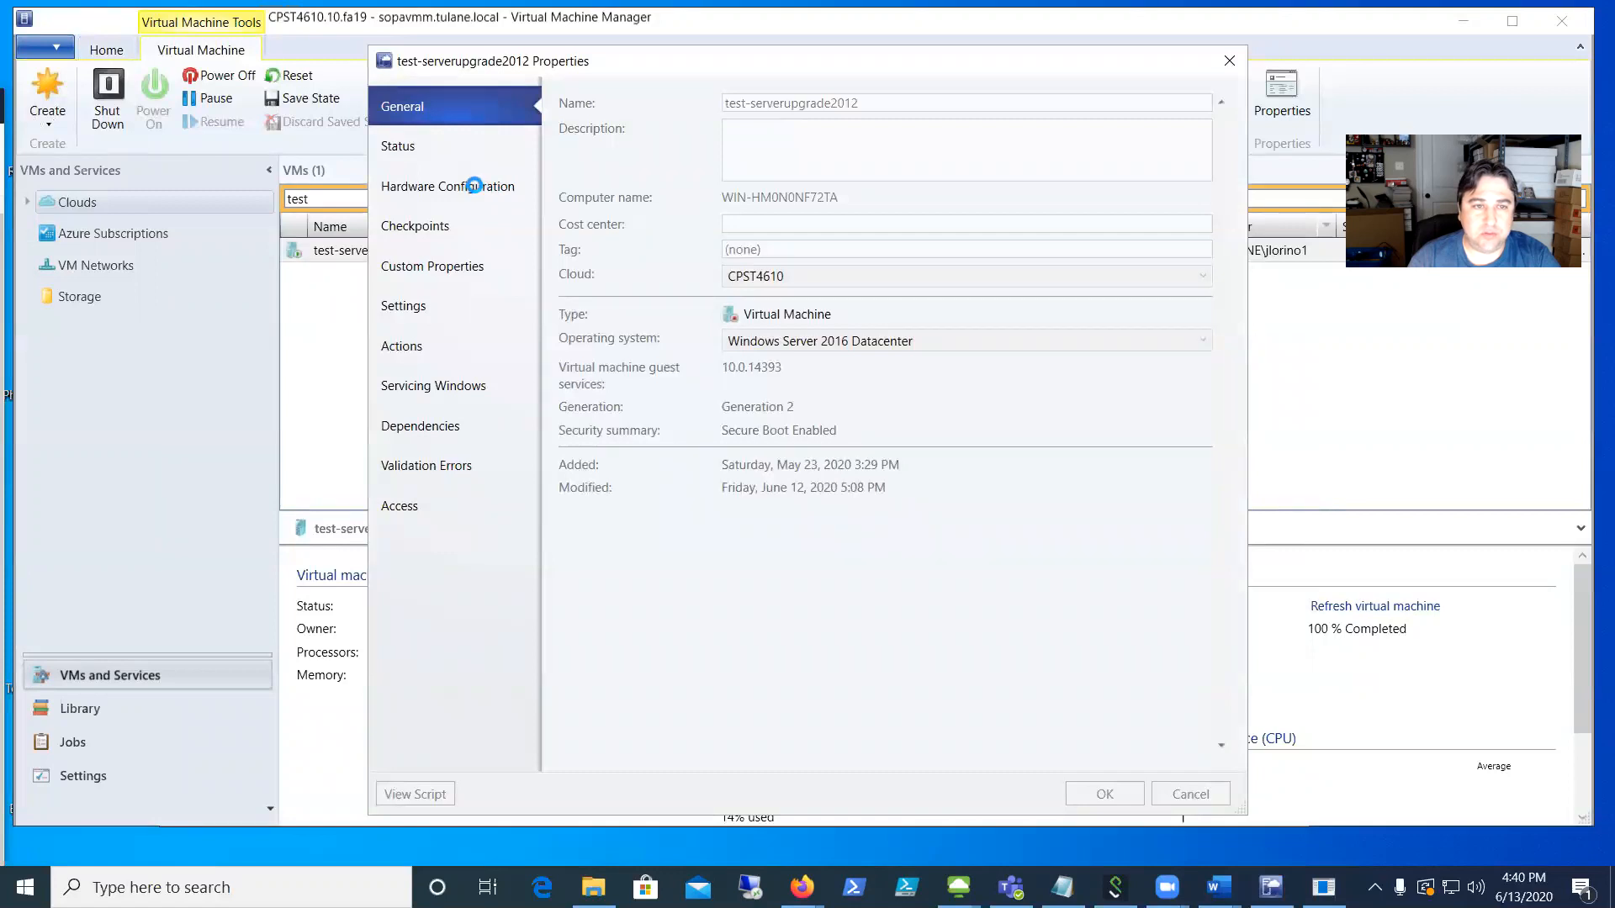
left_click(477, 192)
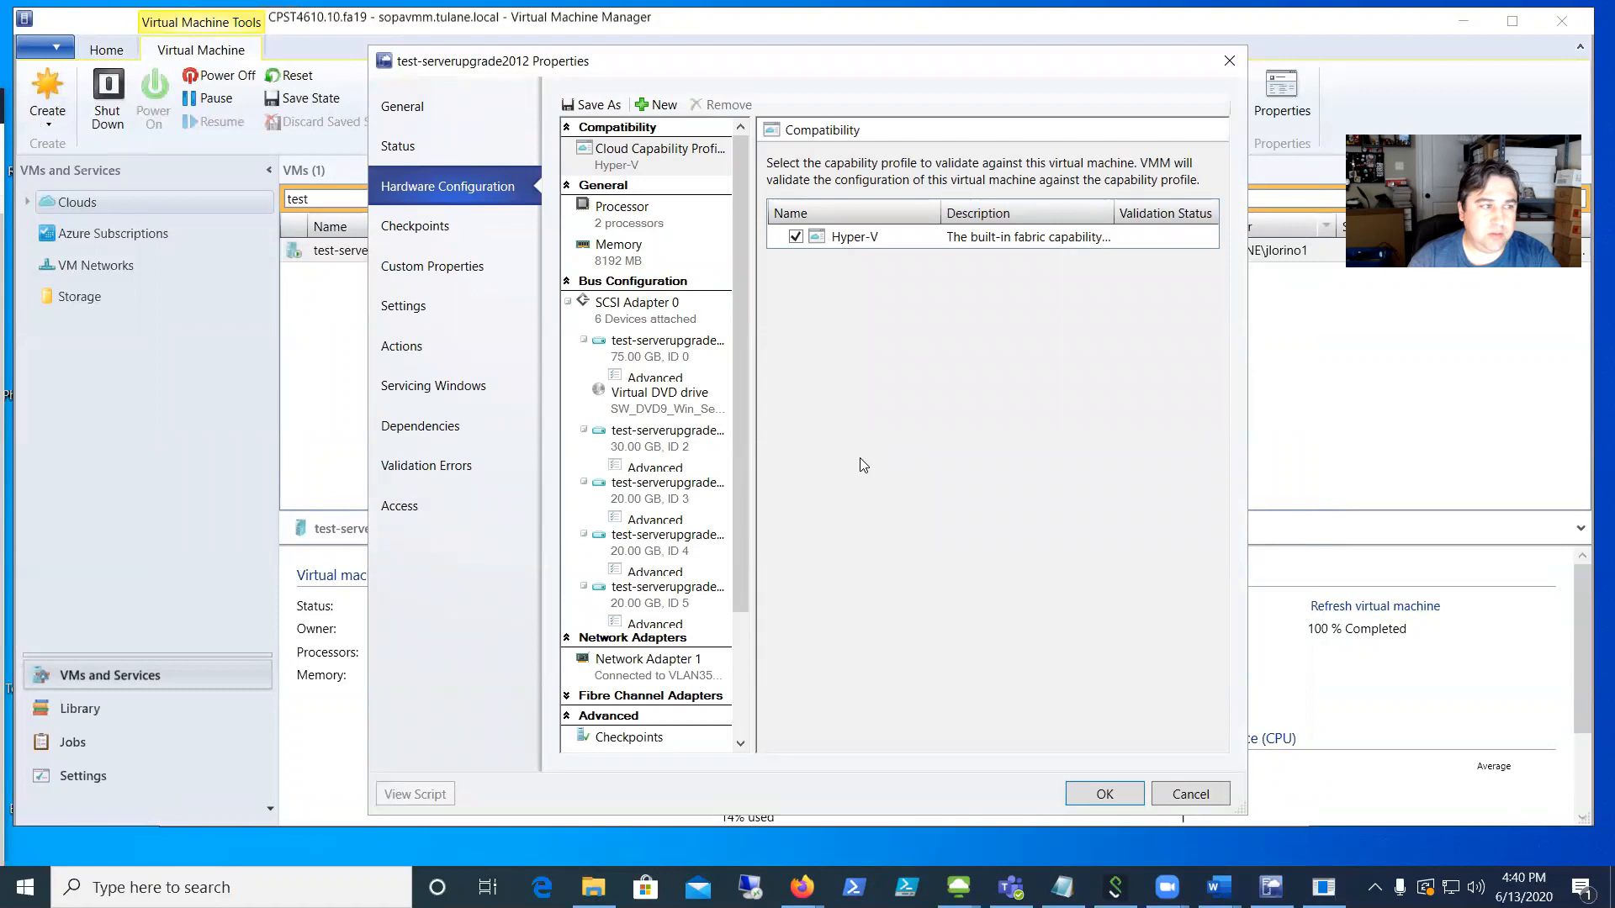
Add three new dynamic virtual hard disks of 5 GB each to the virtual machine and apply the changed properties
left_click(658, 111)
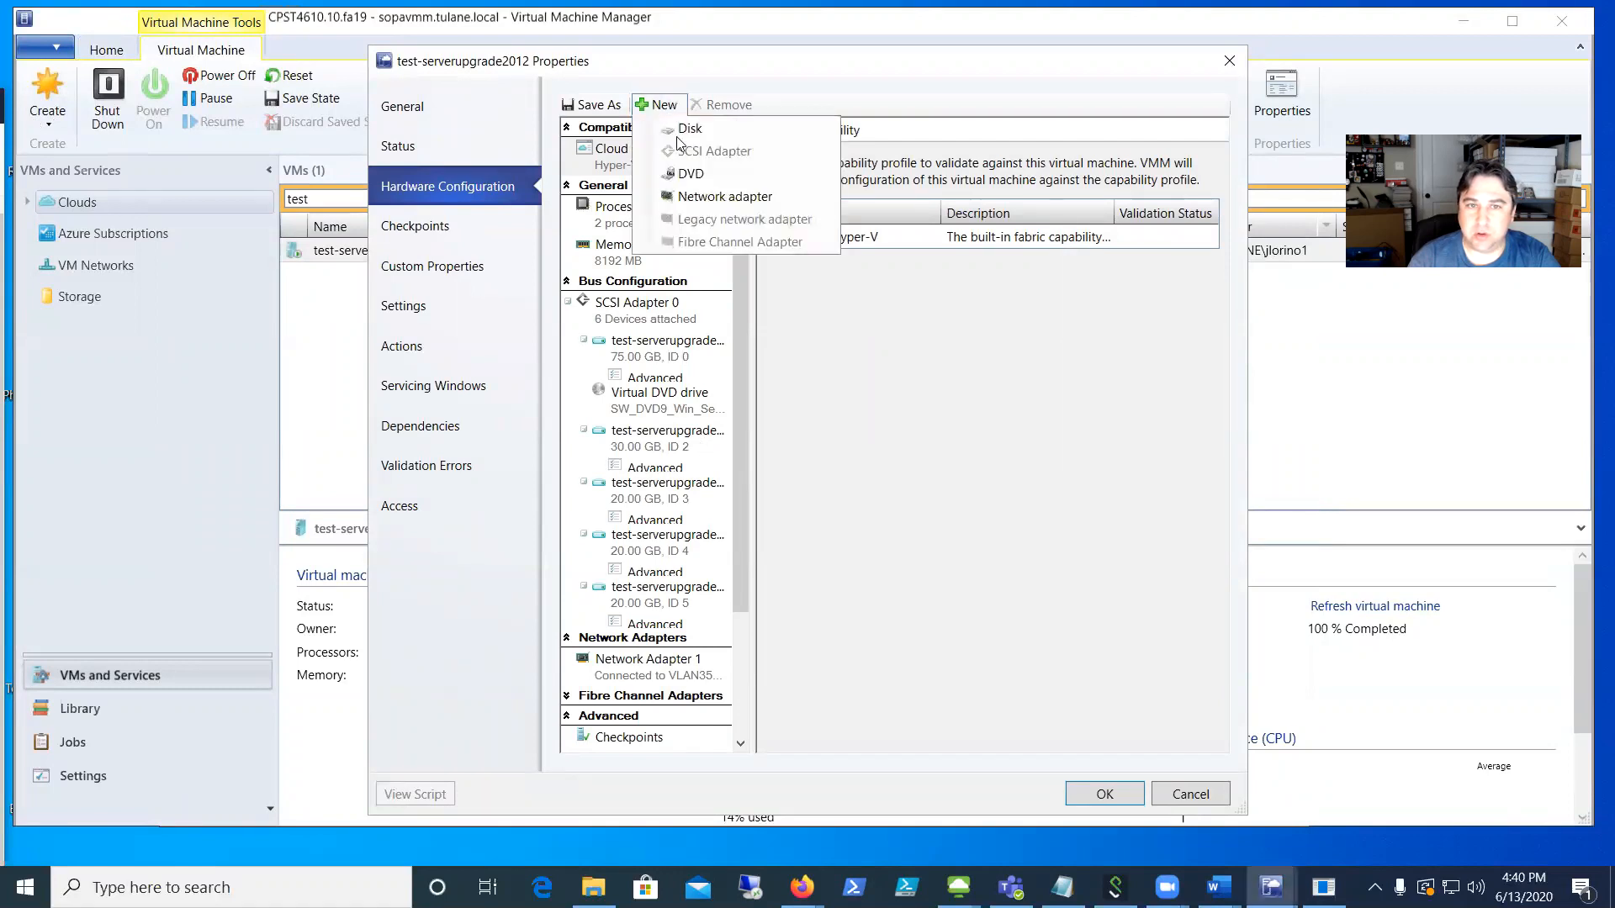
left_click(690, 129)
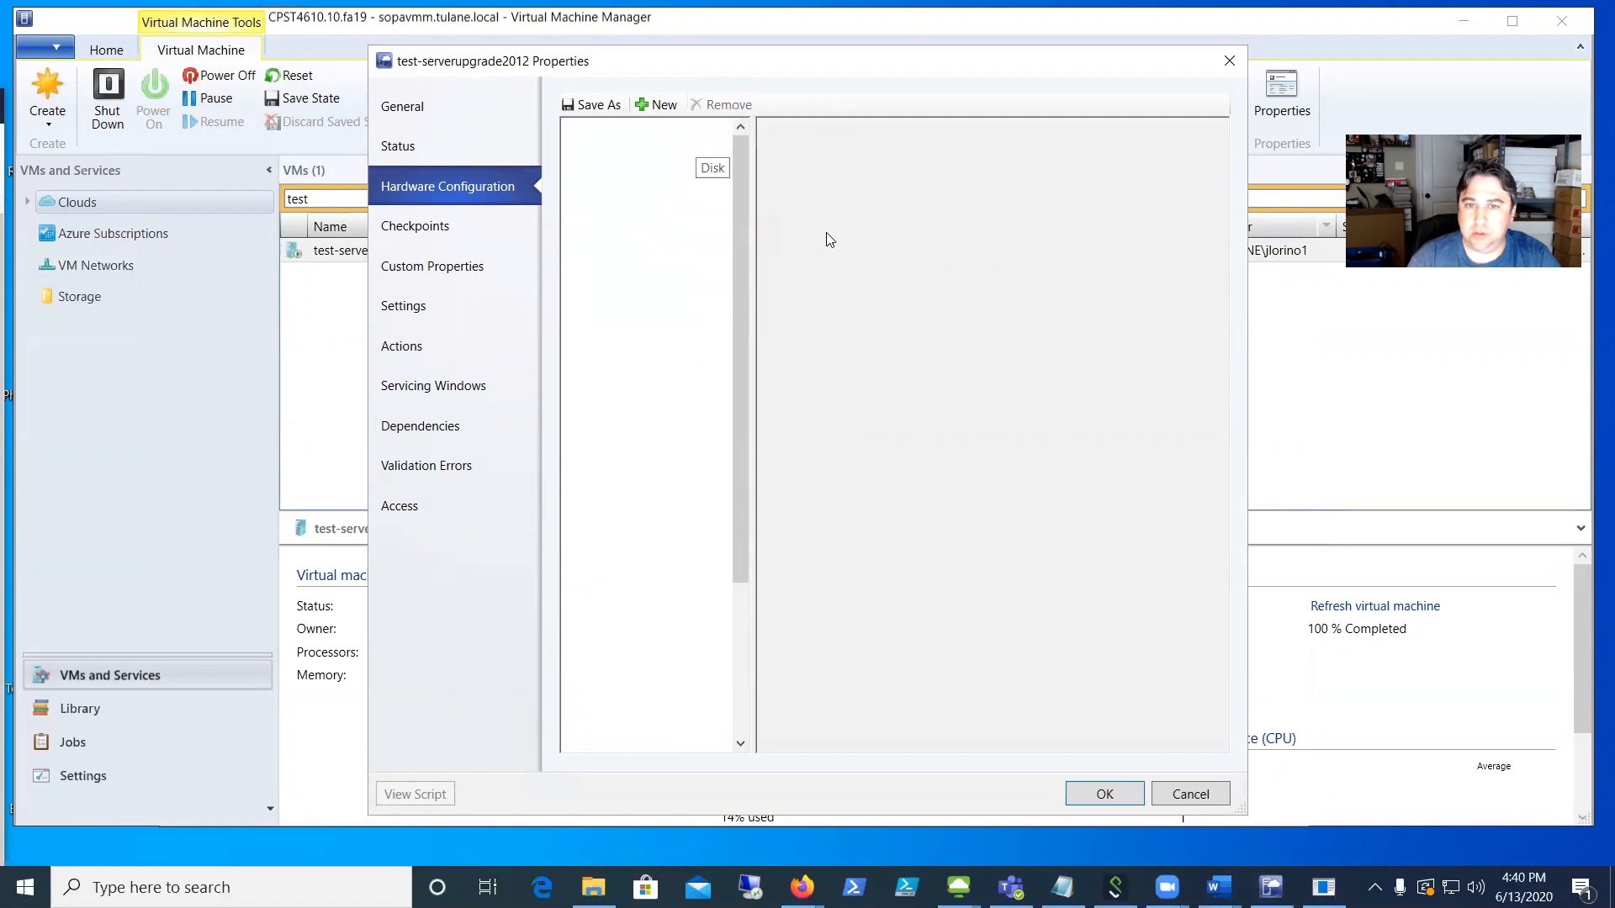
double_click(920, 378)
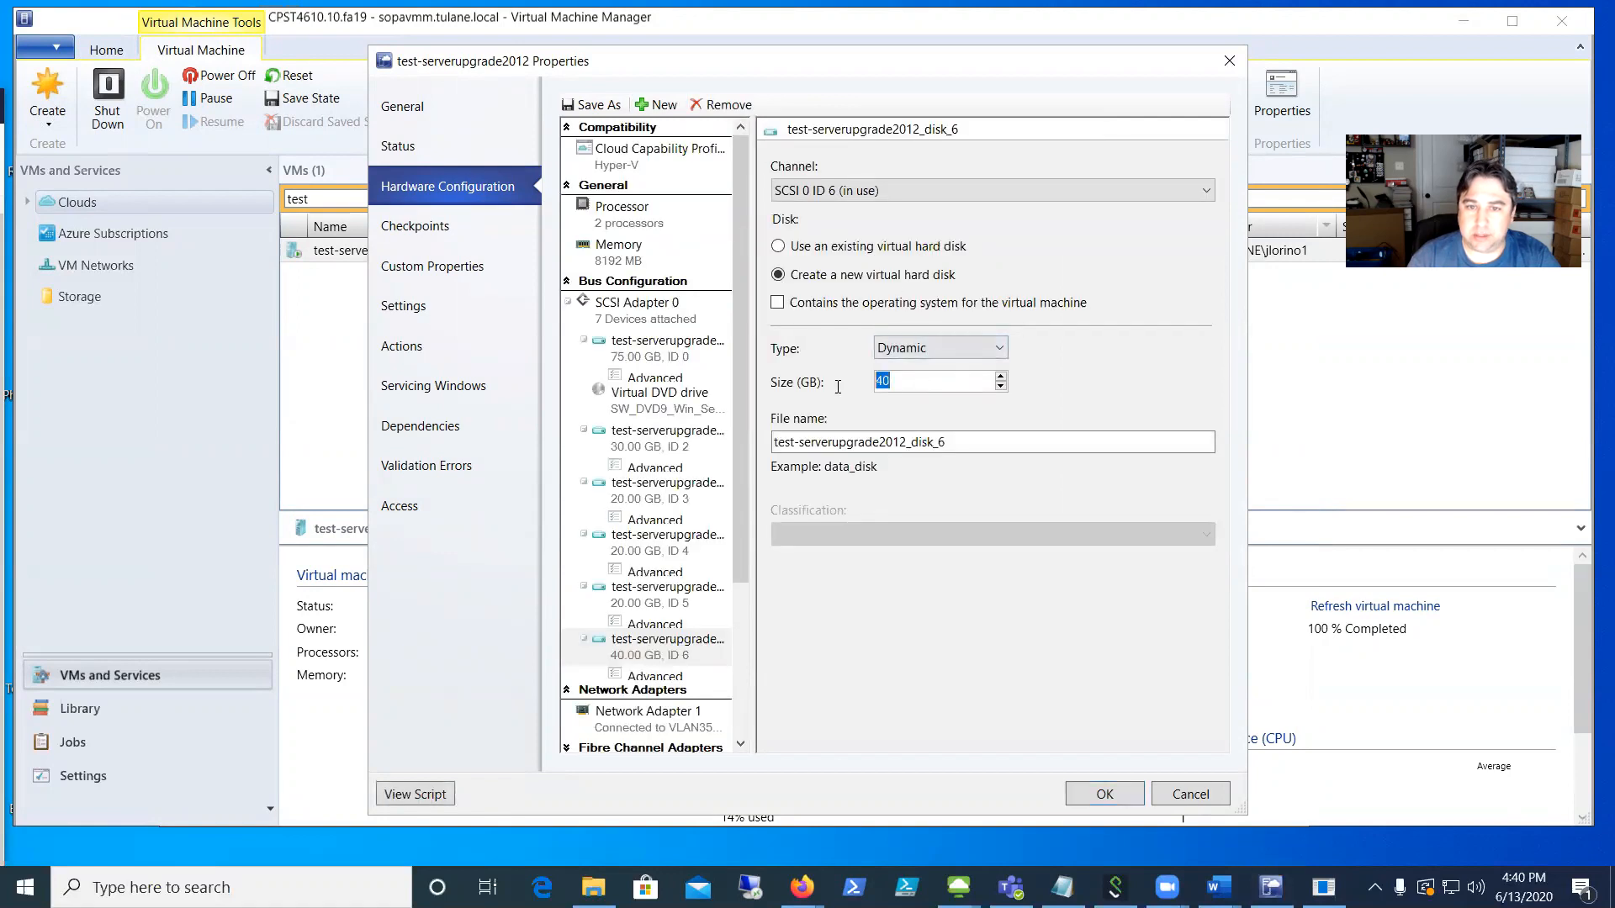
type("5")
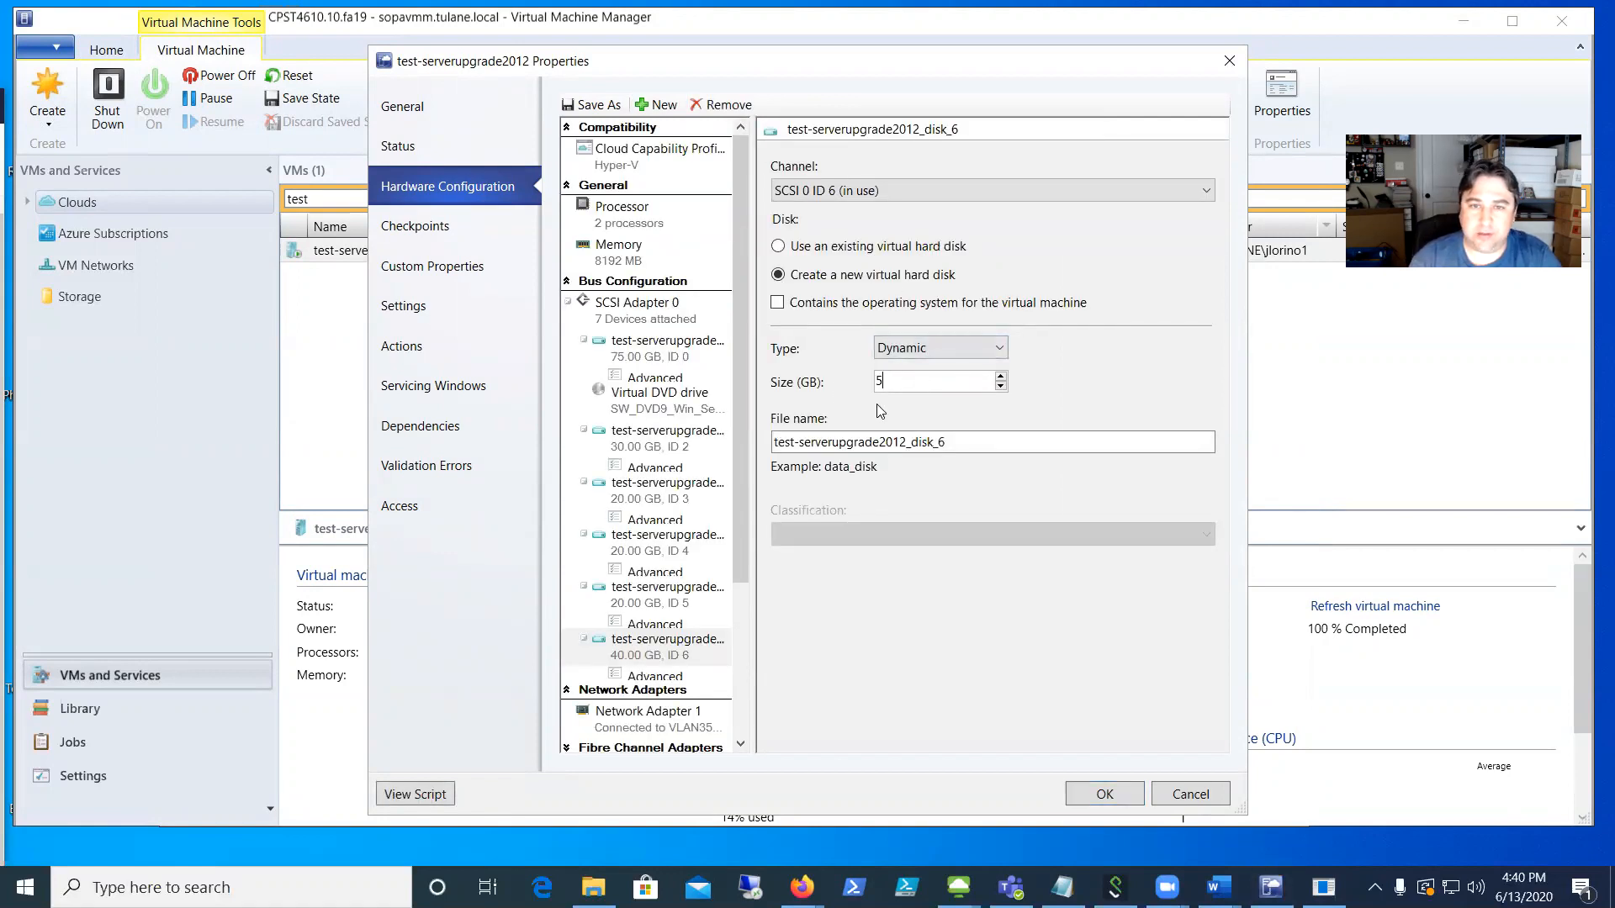
left_click(658, 104)
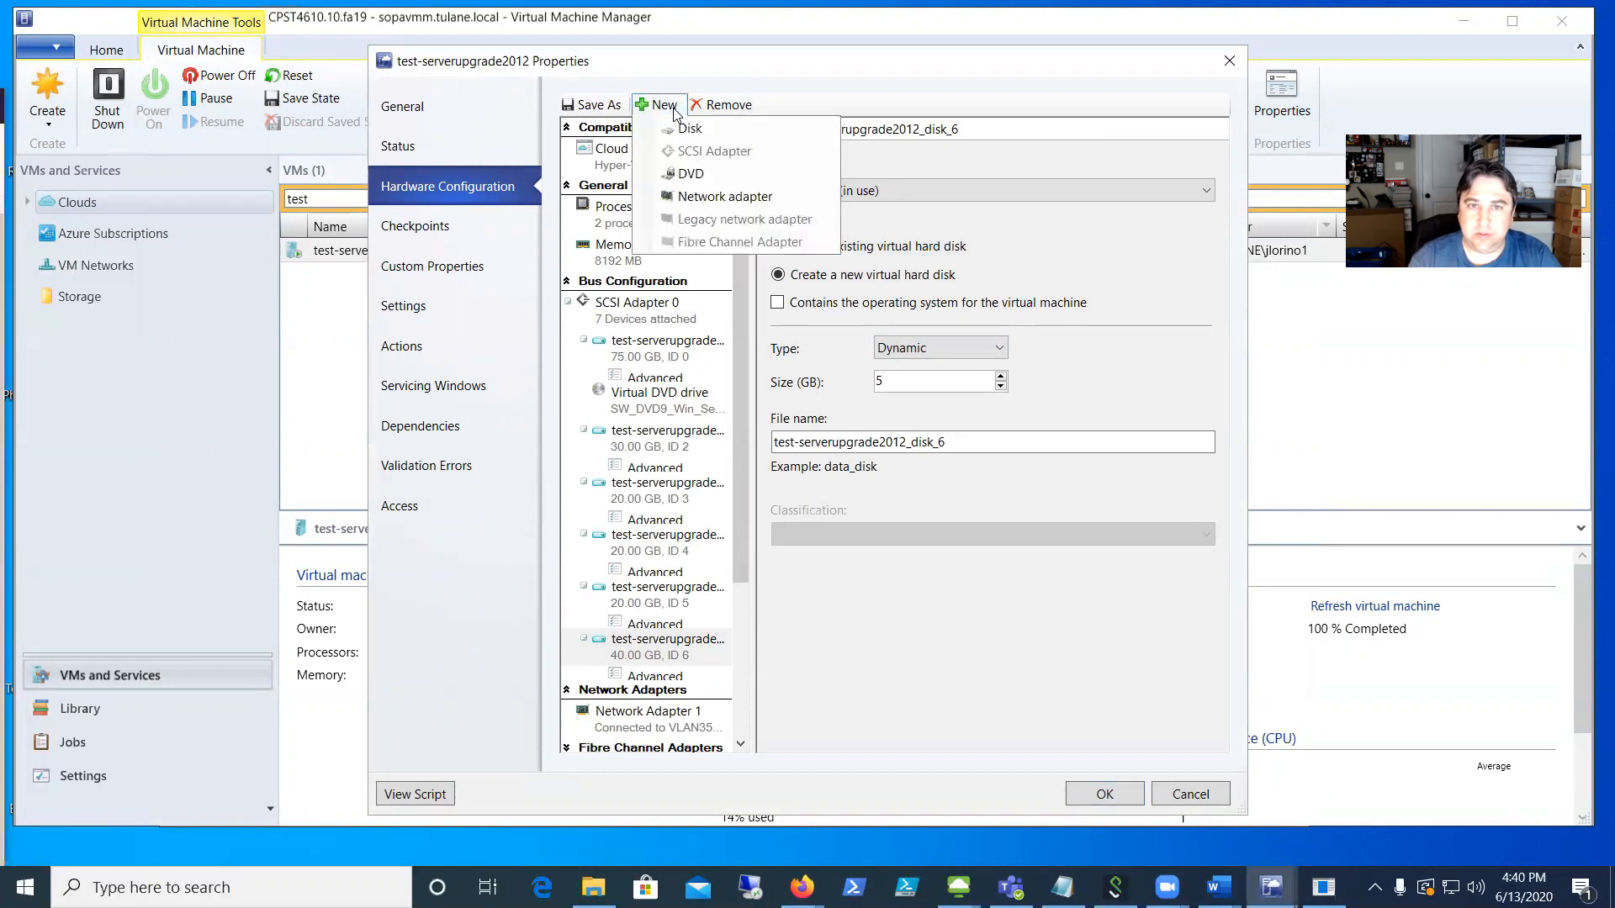
left_click(673, 128)
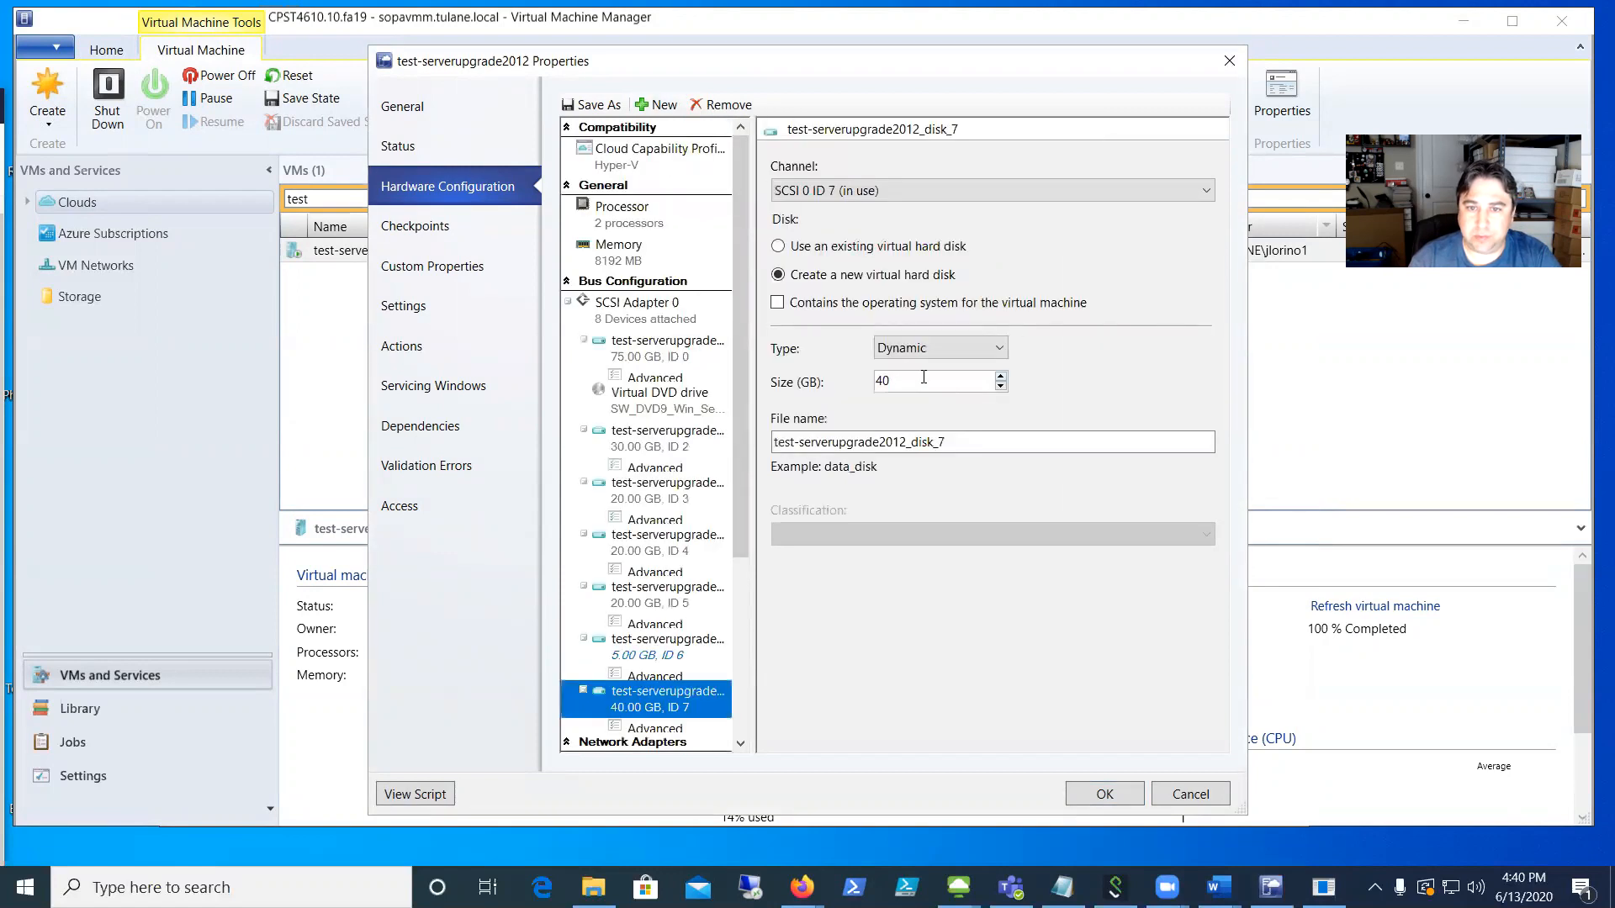
type("5")
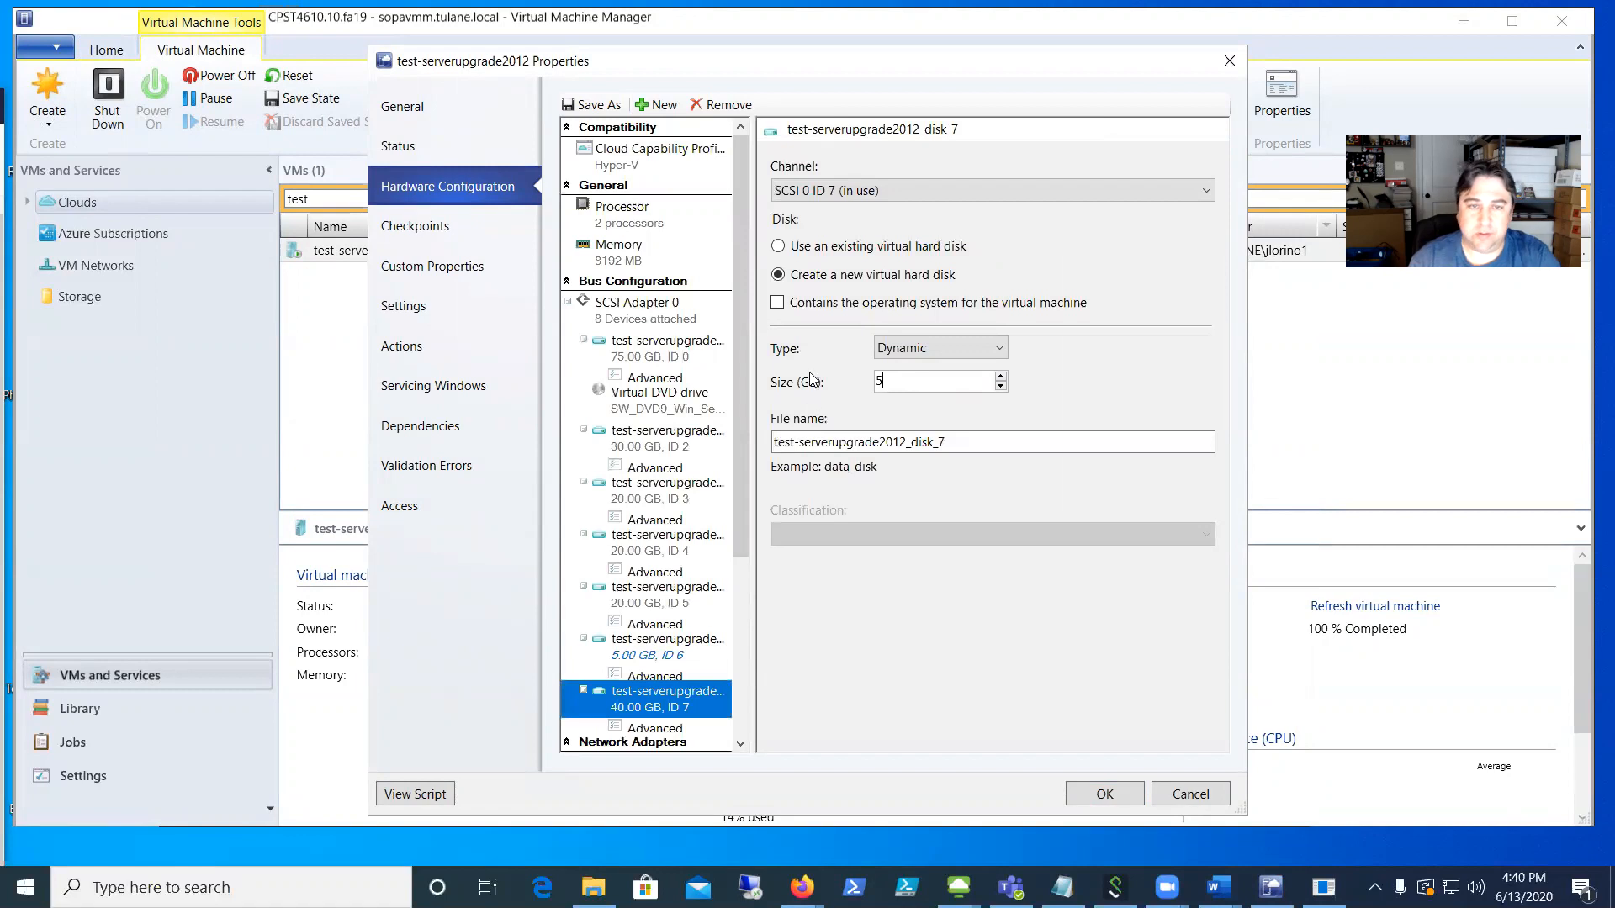
left_click(665, 110)
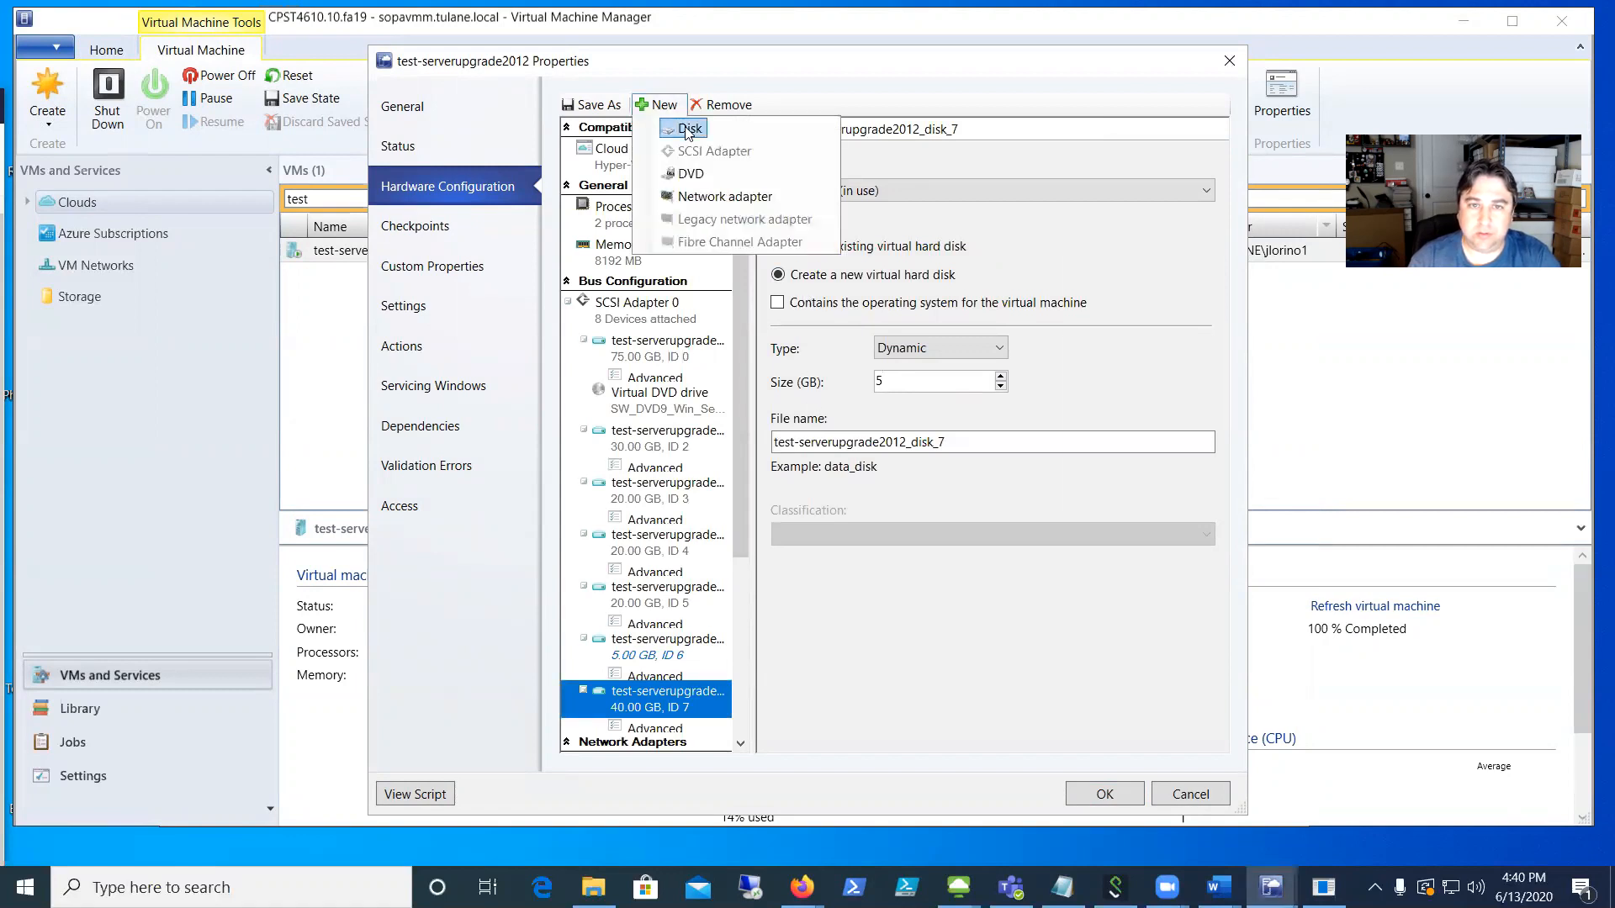
left_click(673, 128)
left_click_drag(929, 381, 812, 383)
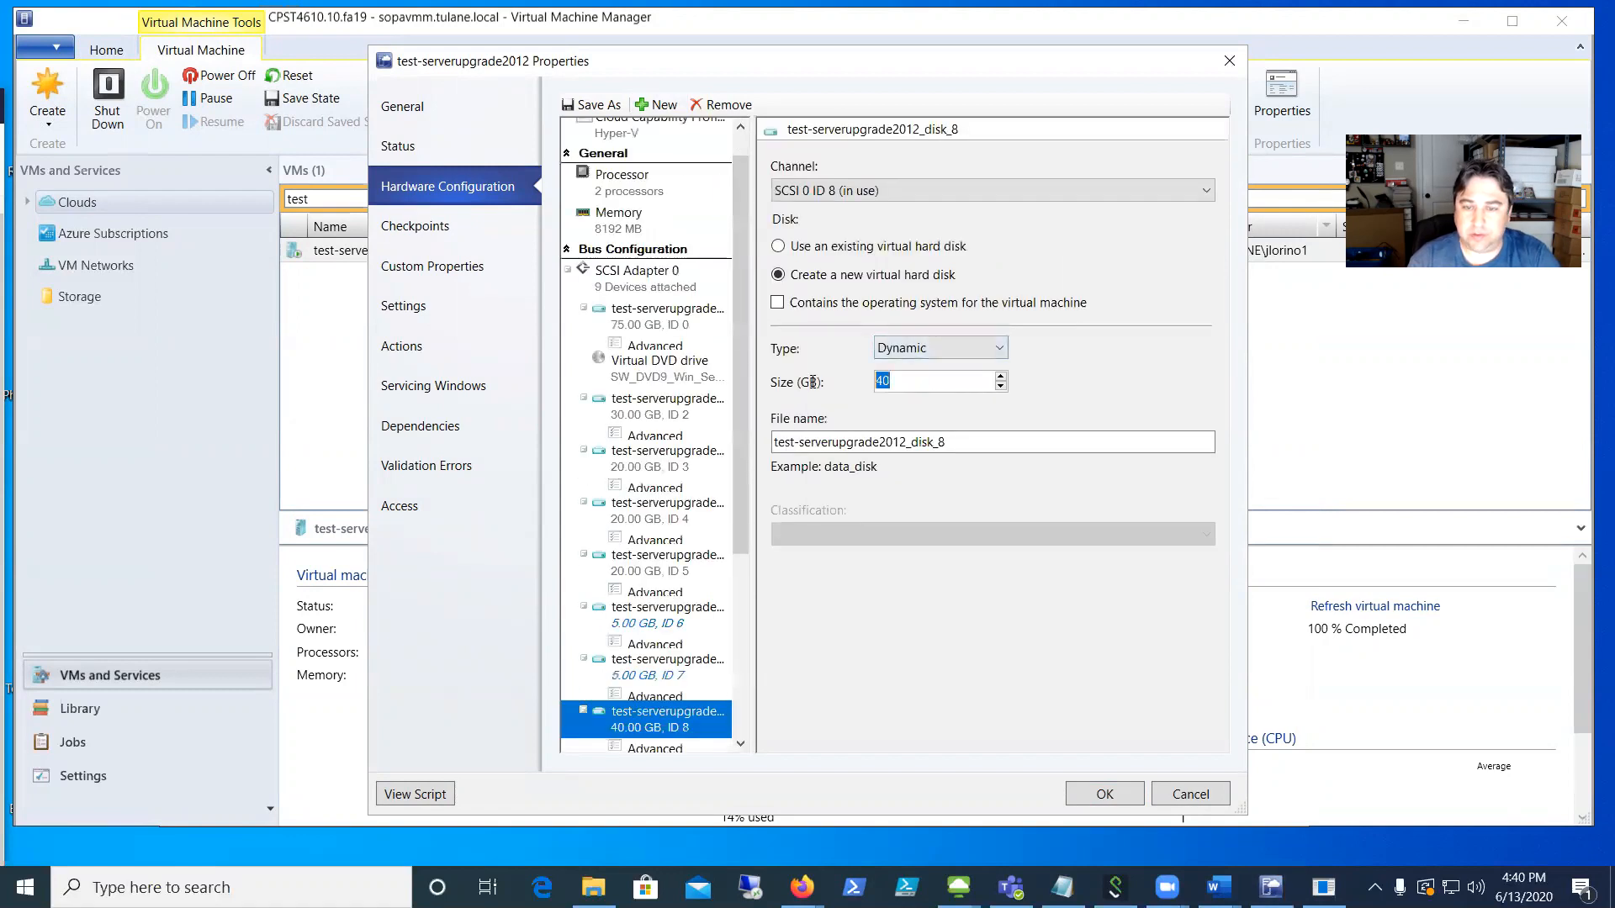
type("5")
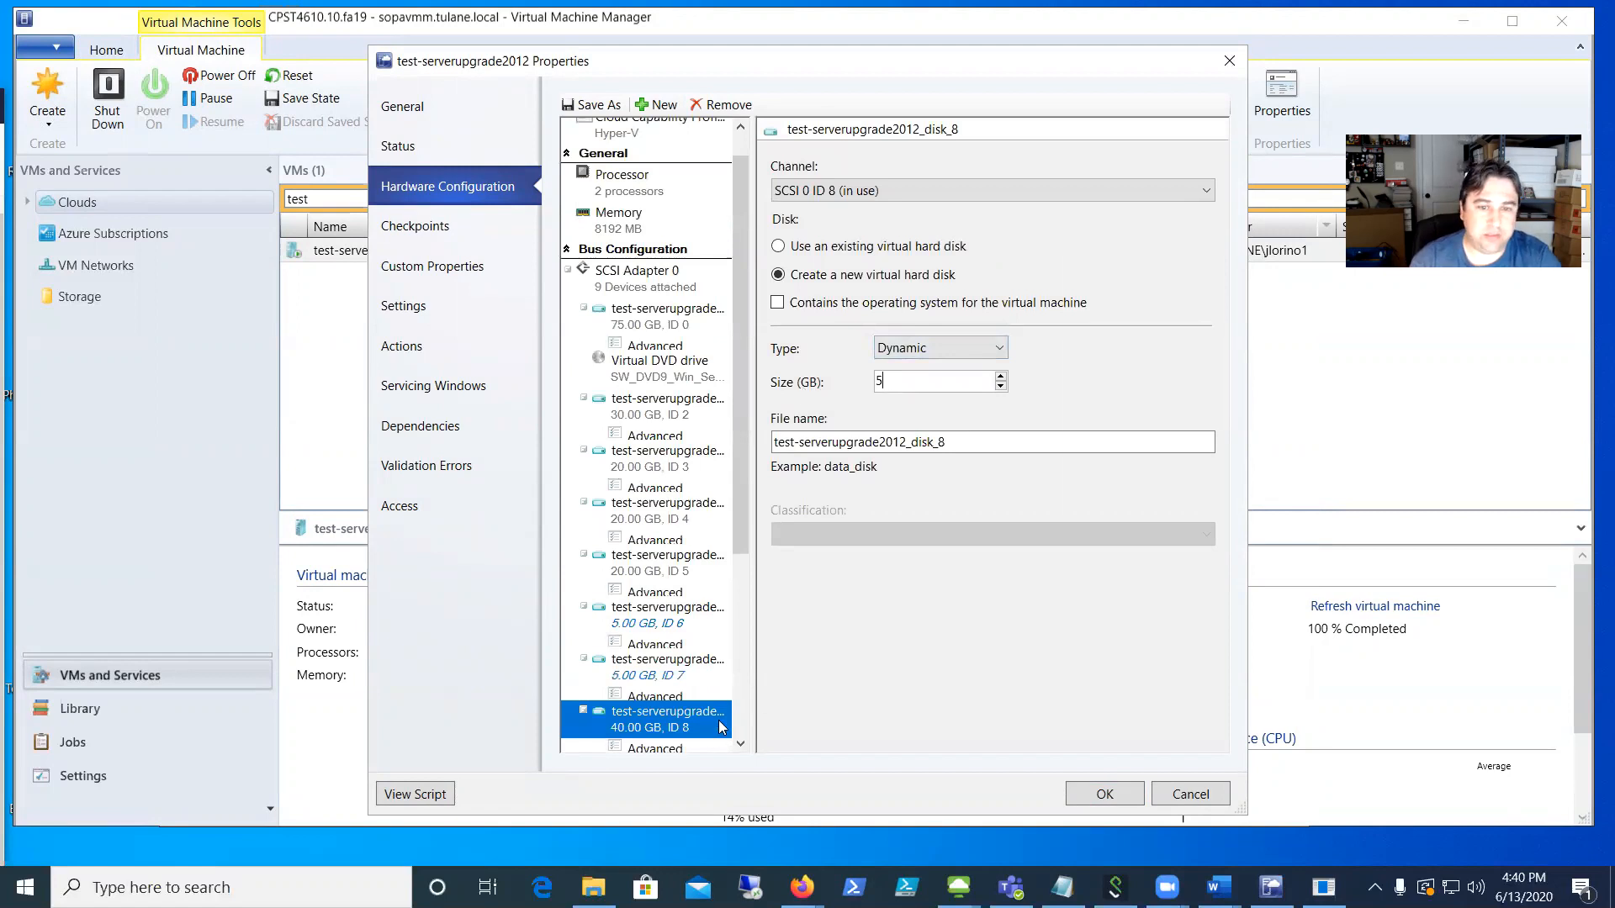
left_click(1104, 794)
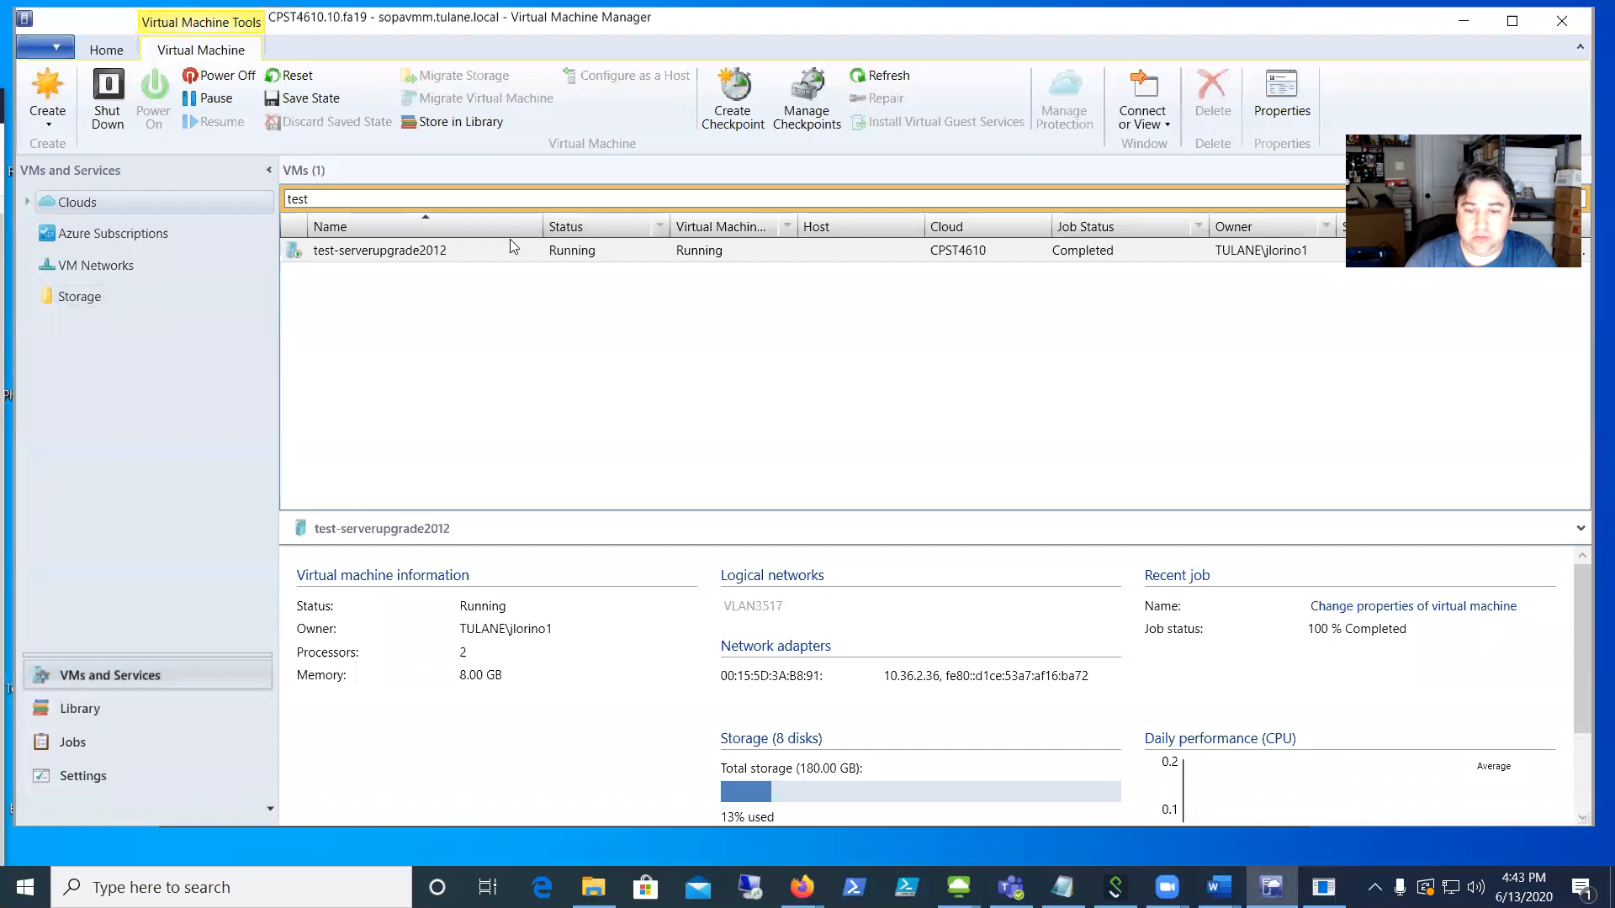
Return to the virtual machine's Server Manager and rescan its storage from the Storage Pools page
left_click(1323, 888)
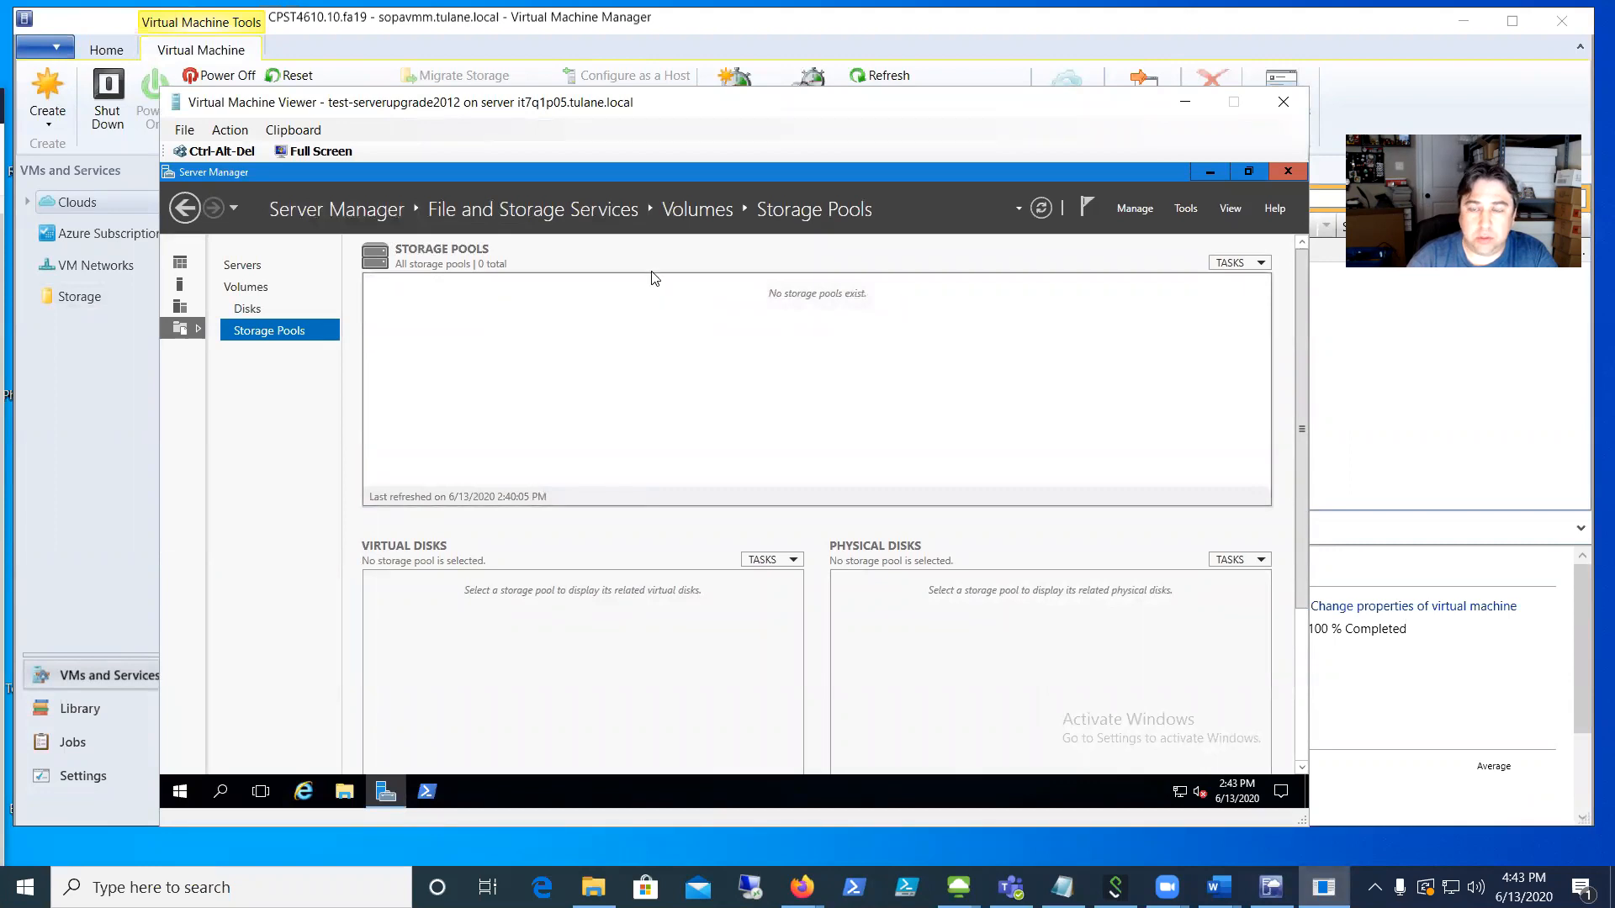
left_click(1247, 266)
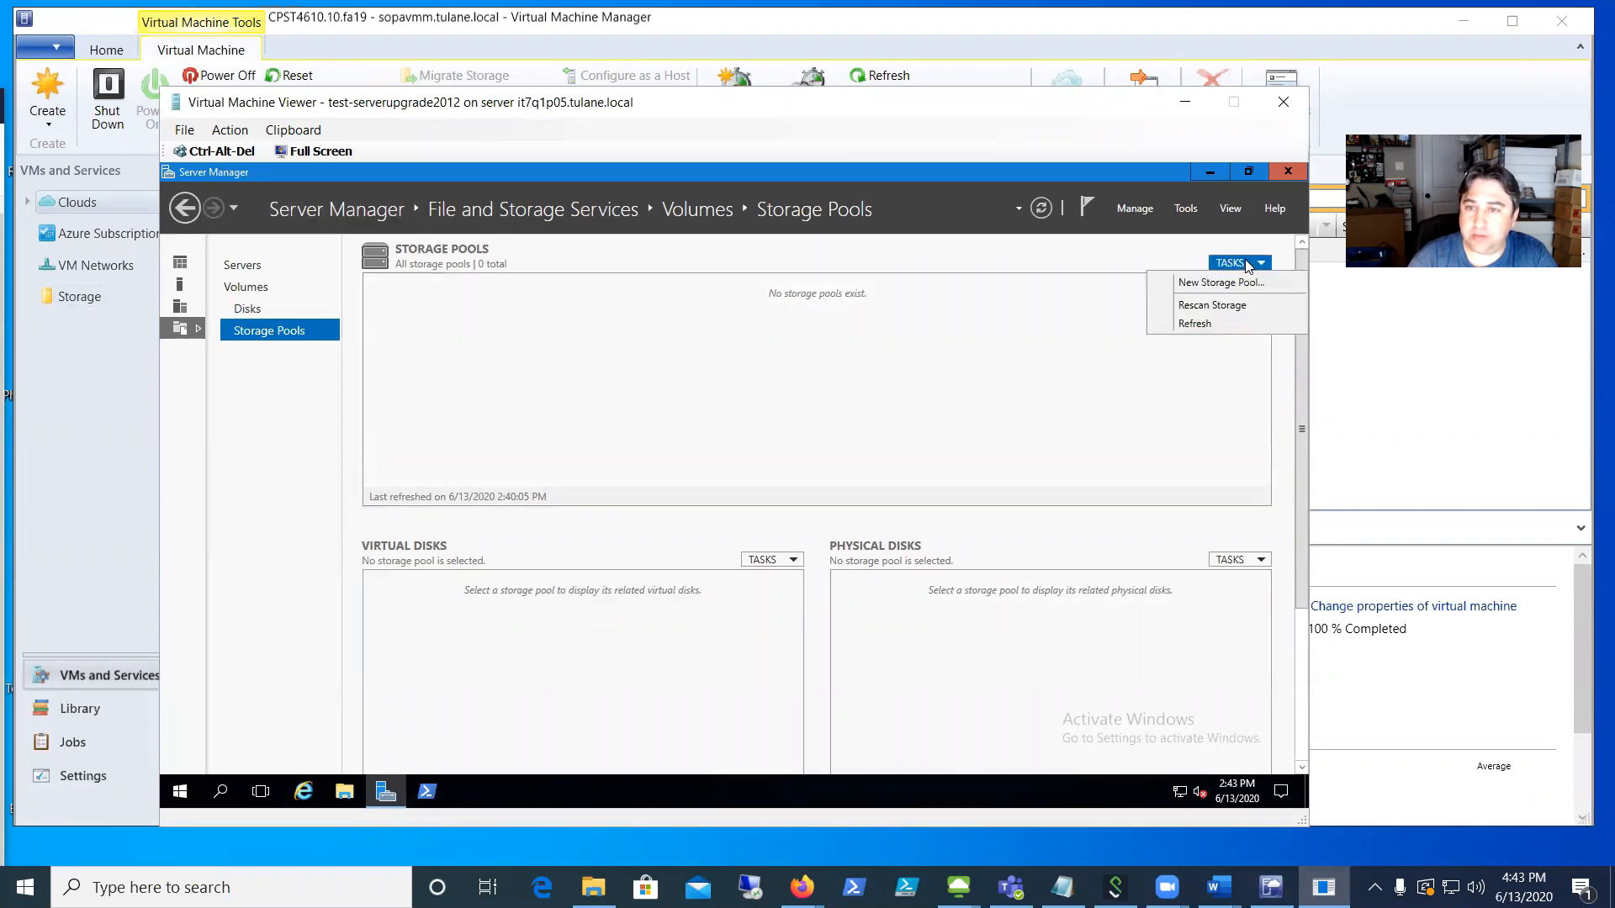
left_click(1214, 308)
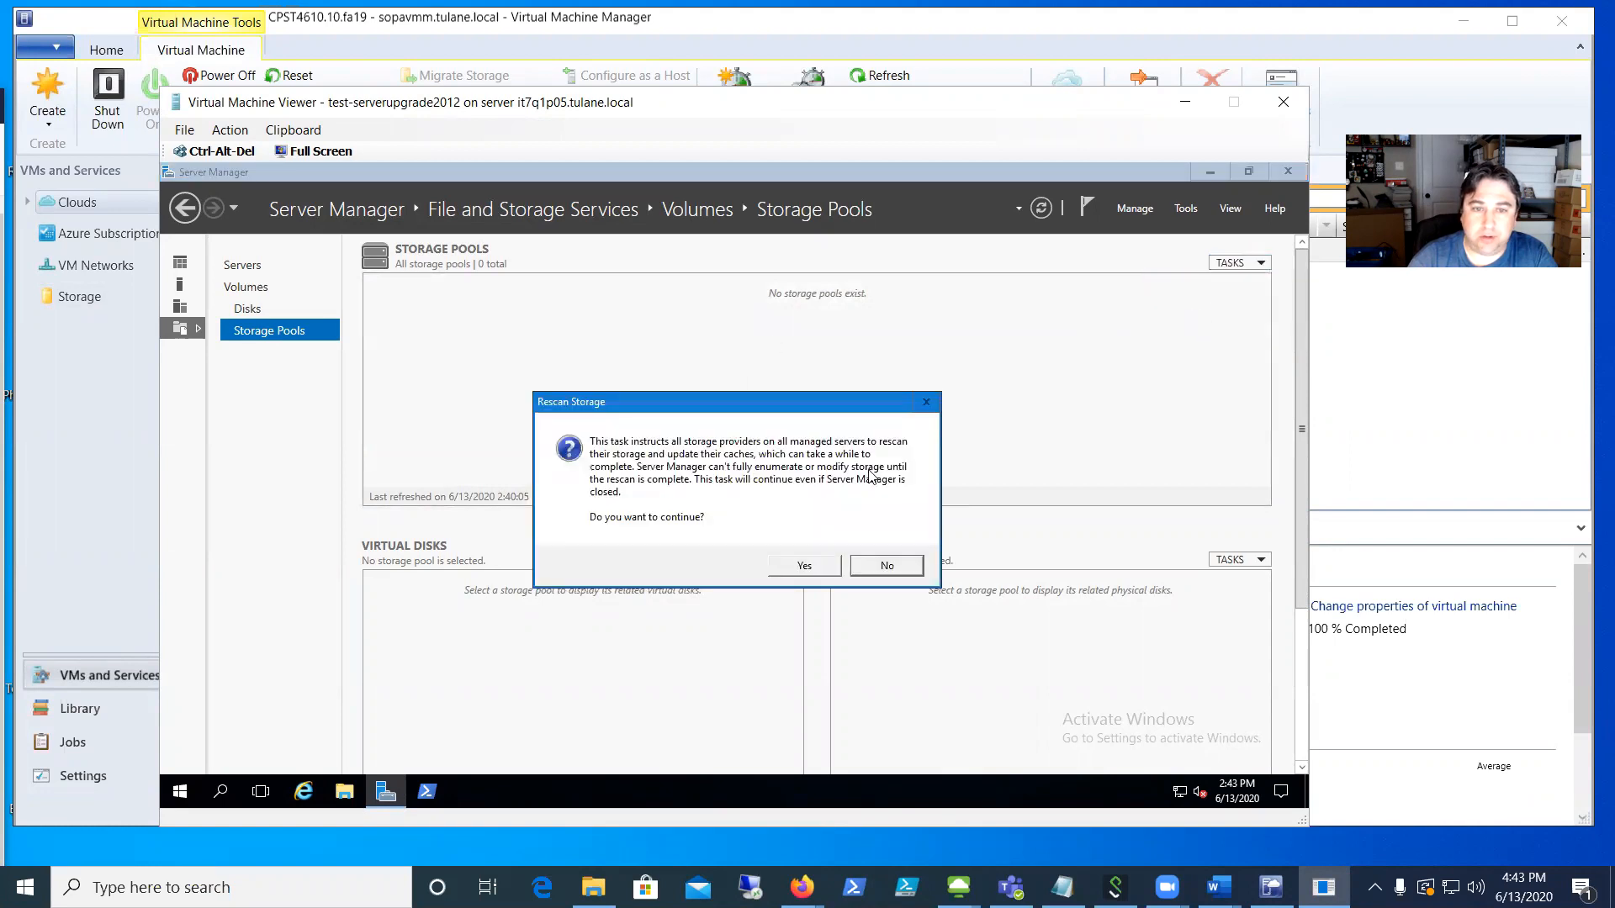
left_click(829, 570)
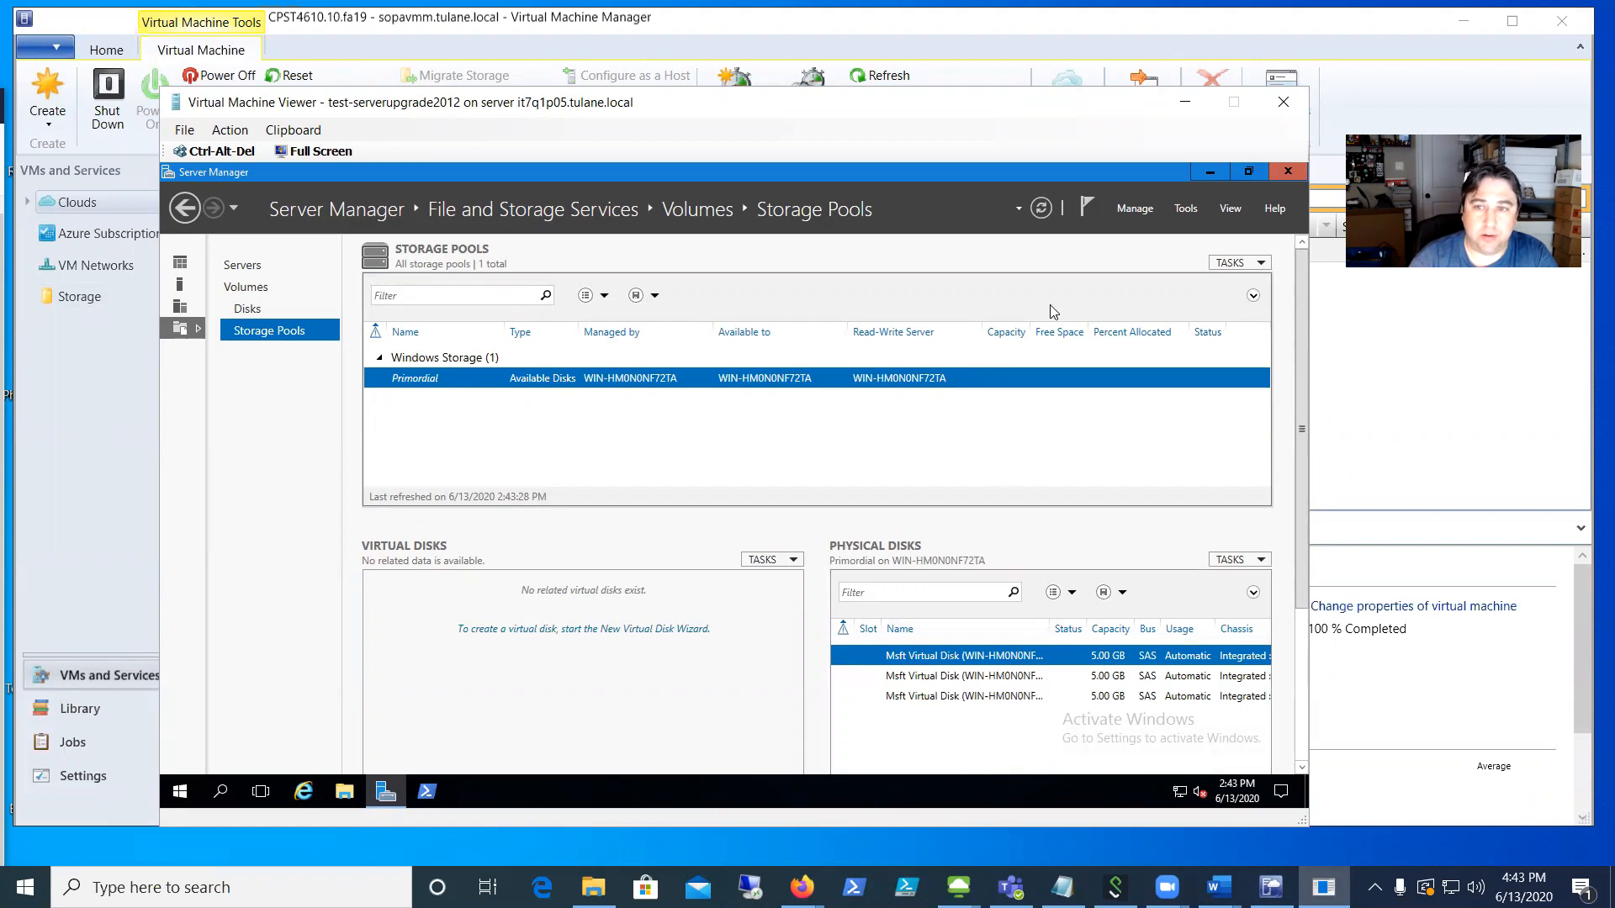
Start a new storage pool from the primordial disks, name it StoragePool1 and continue to the physical disk selection
left_click(1230, 264)
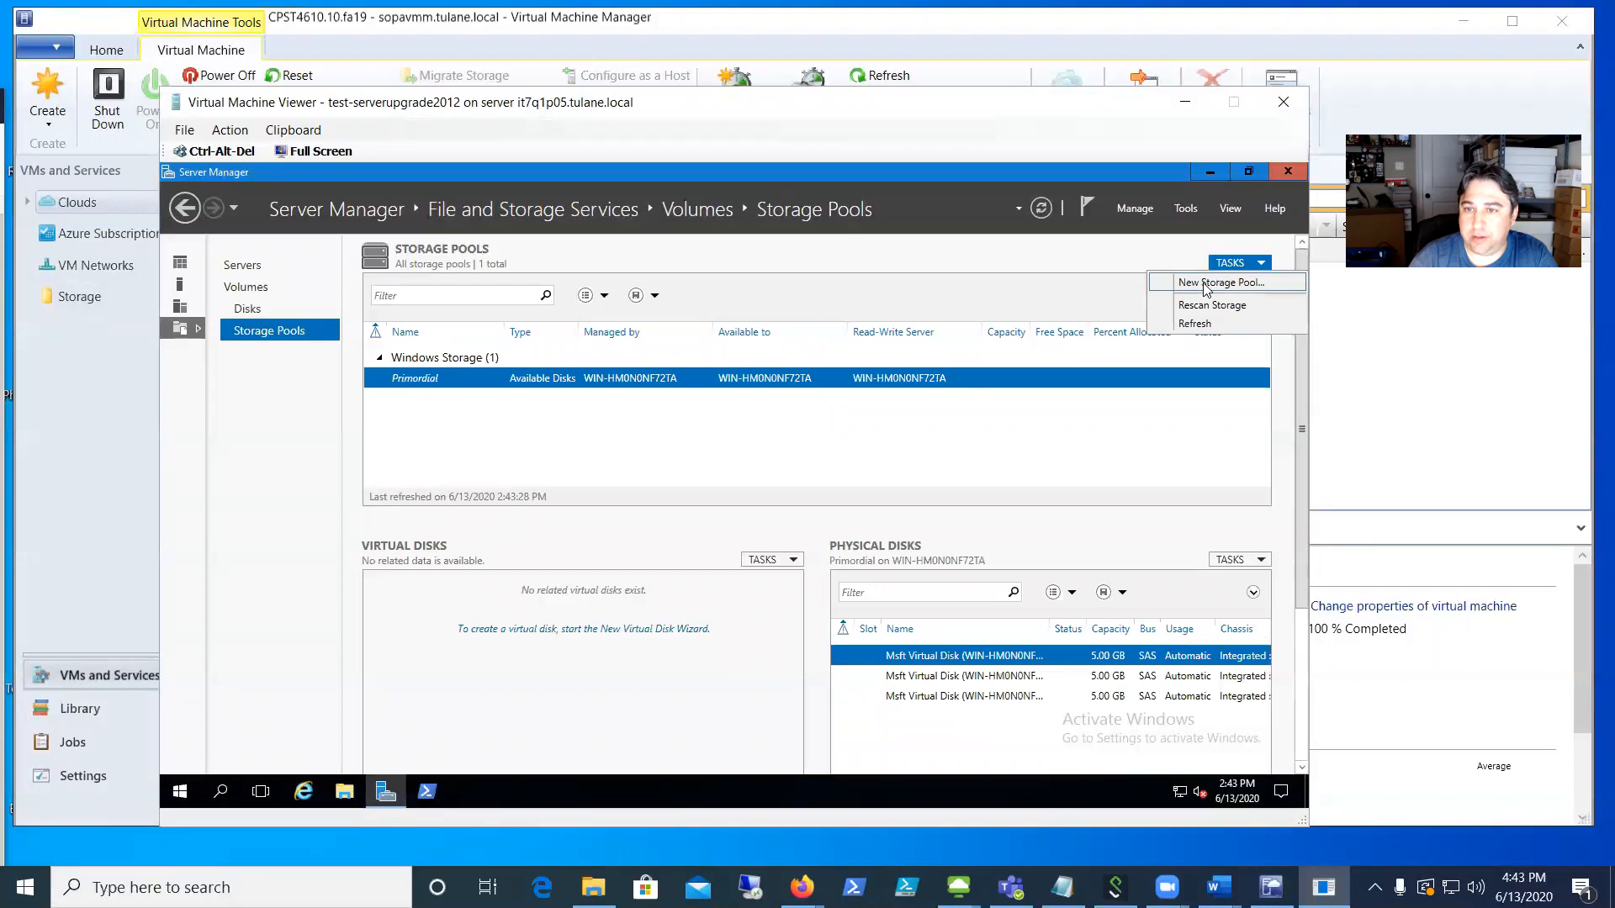
left_click(1206, 284)
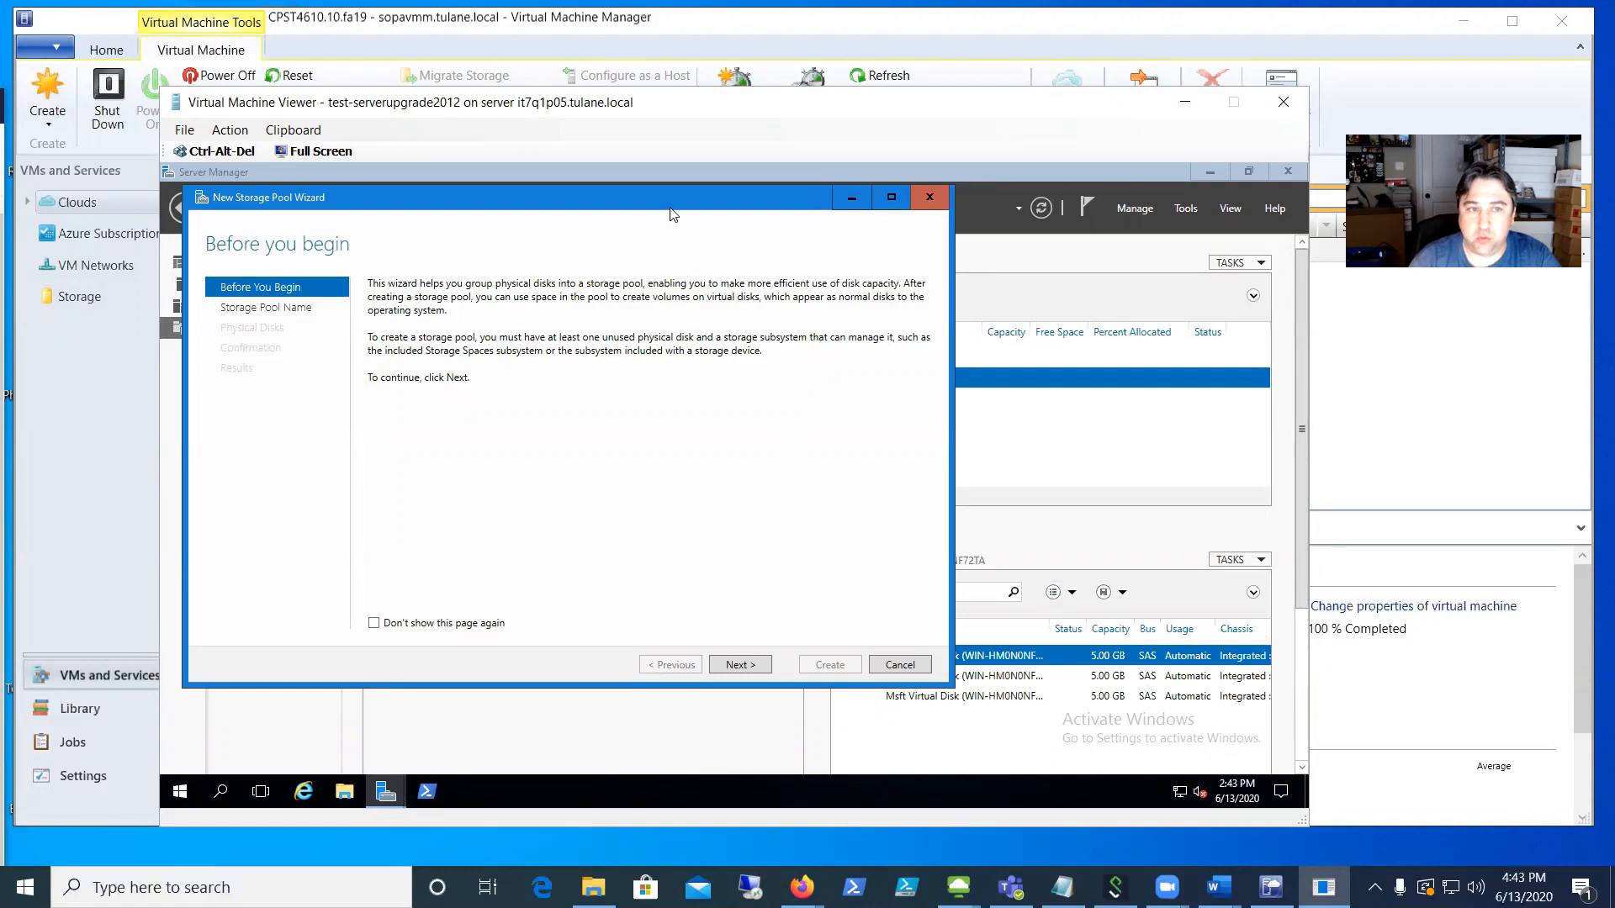
left_click(769, 665)
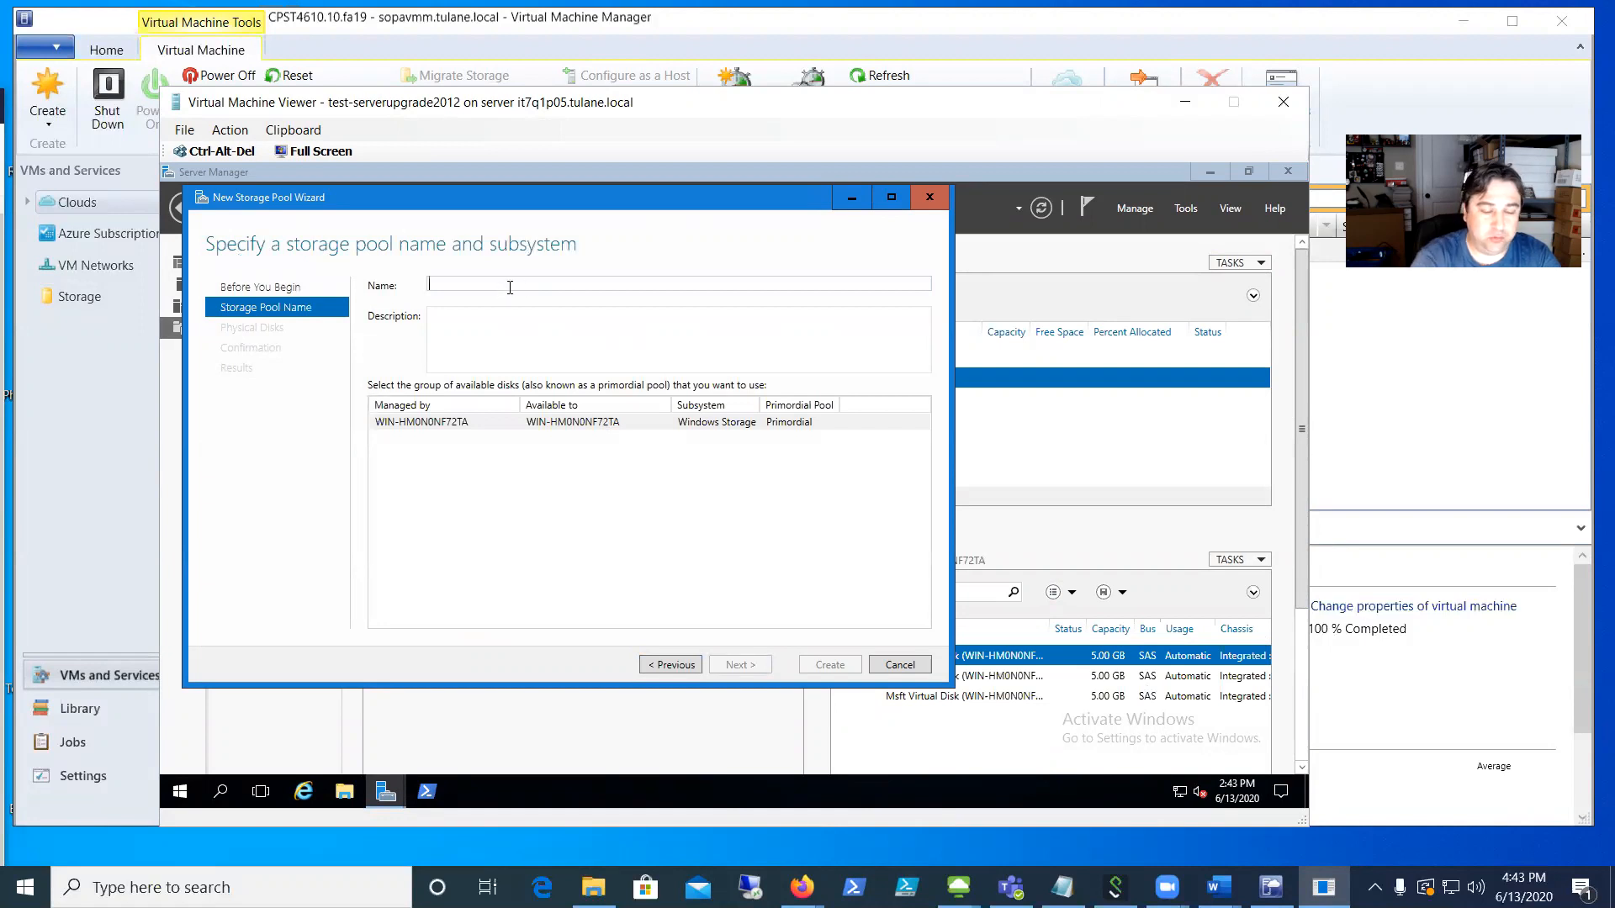
type("StoragePool1")
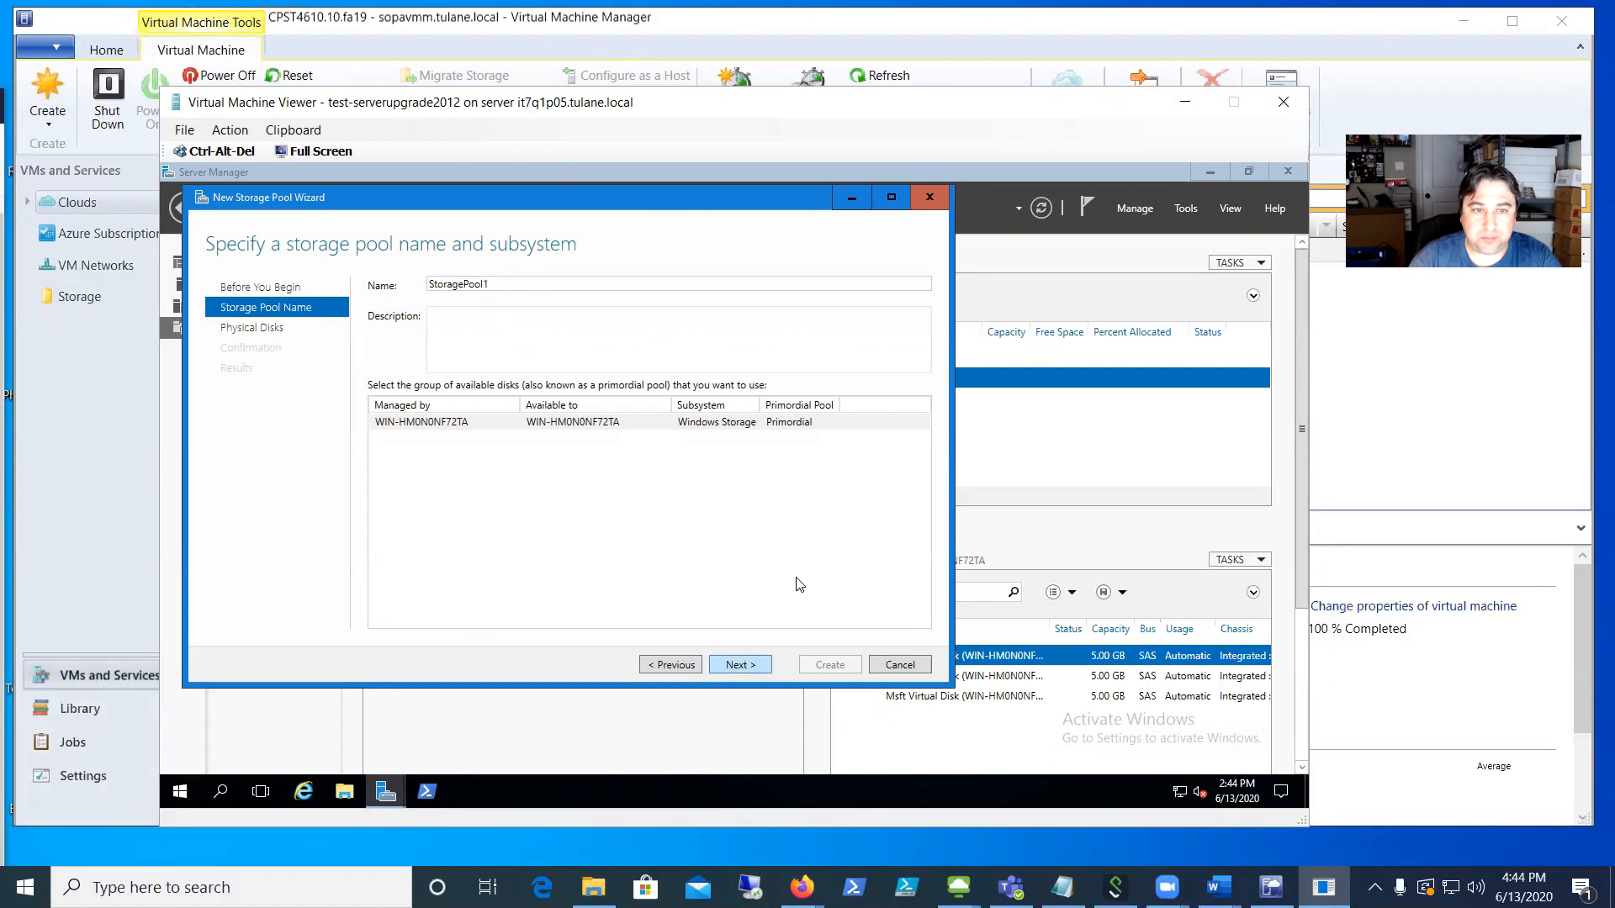
left_click(730, 661)
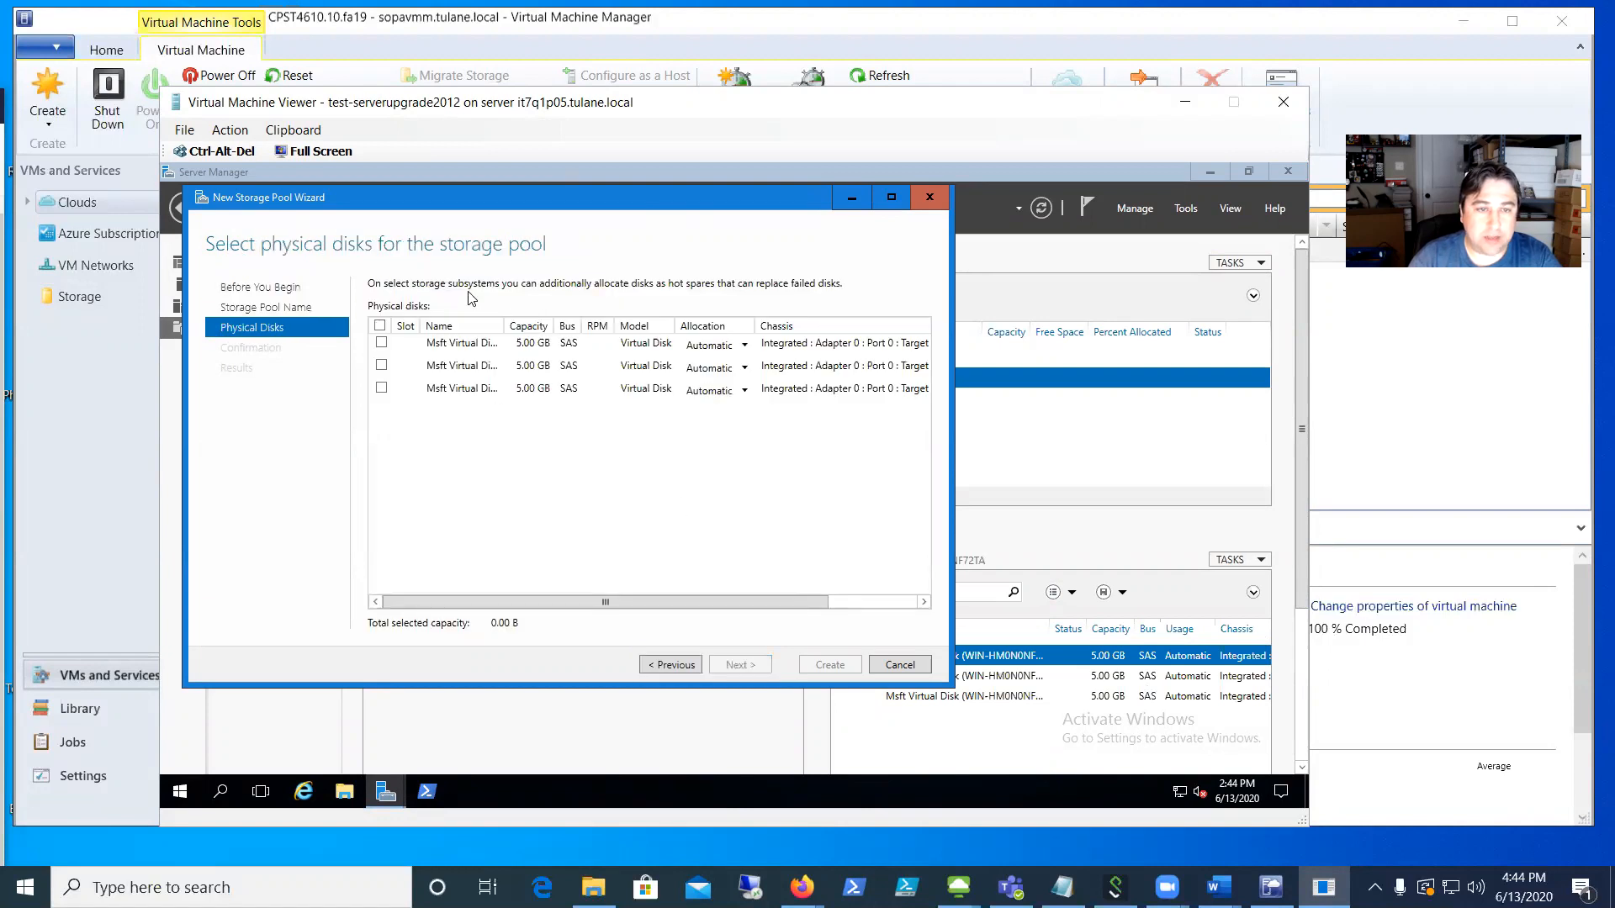
Include all three physical disks, set the third disk's allocation to Hot Spare, and create the storage pool
left_click(380, 327)
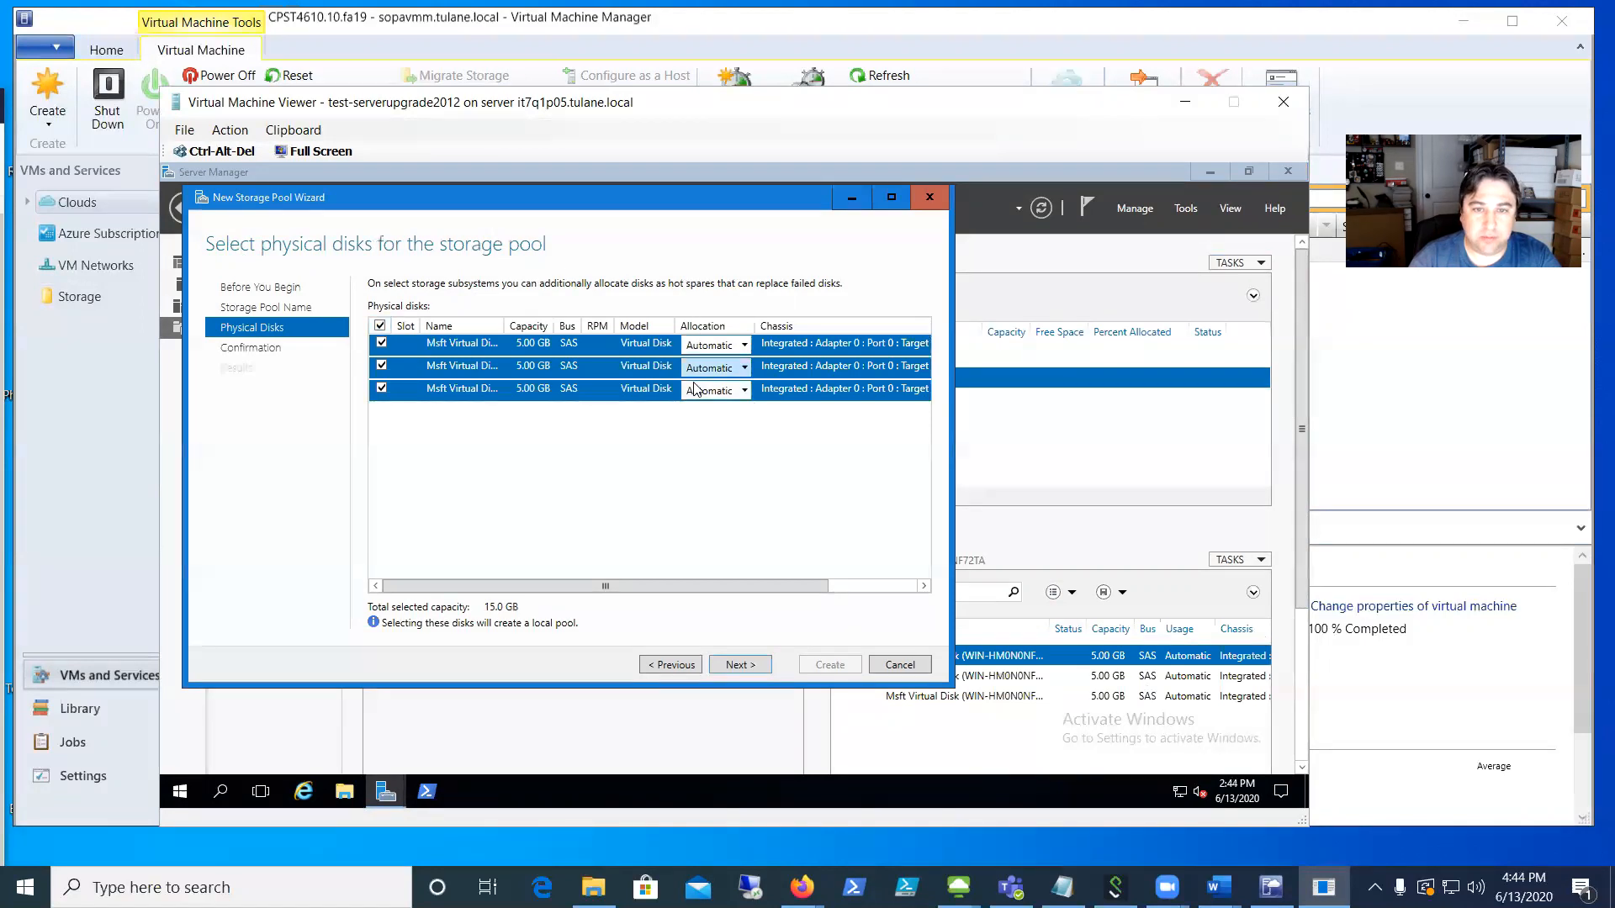
left_click(745, 391)
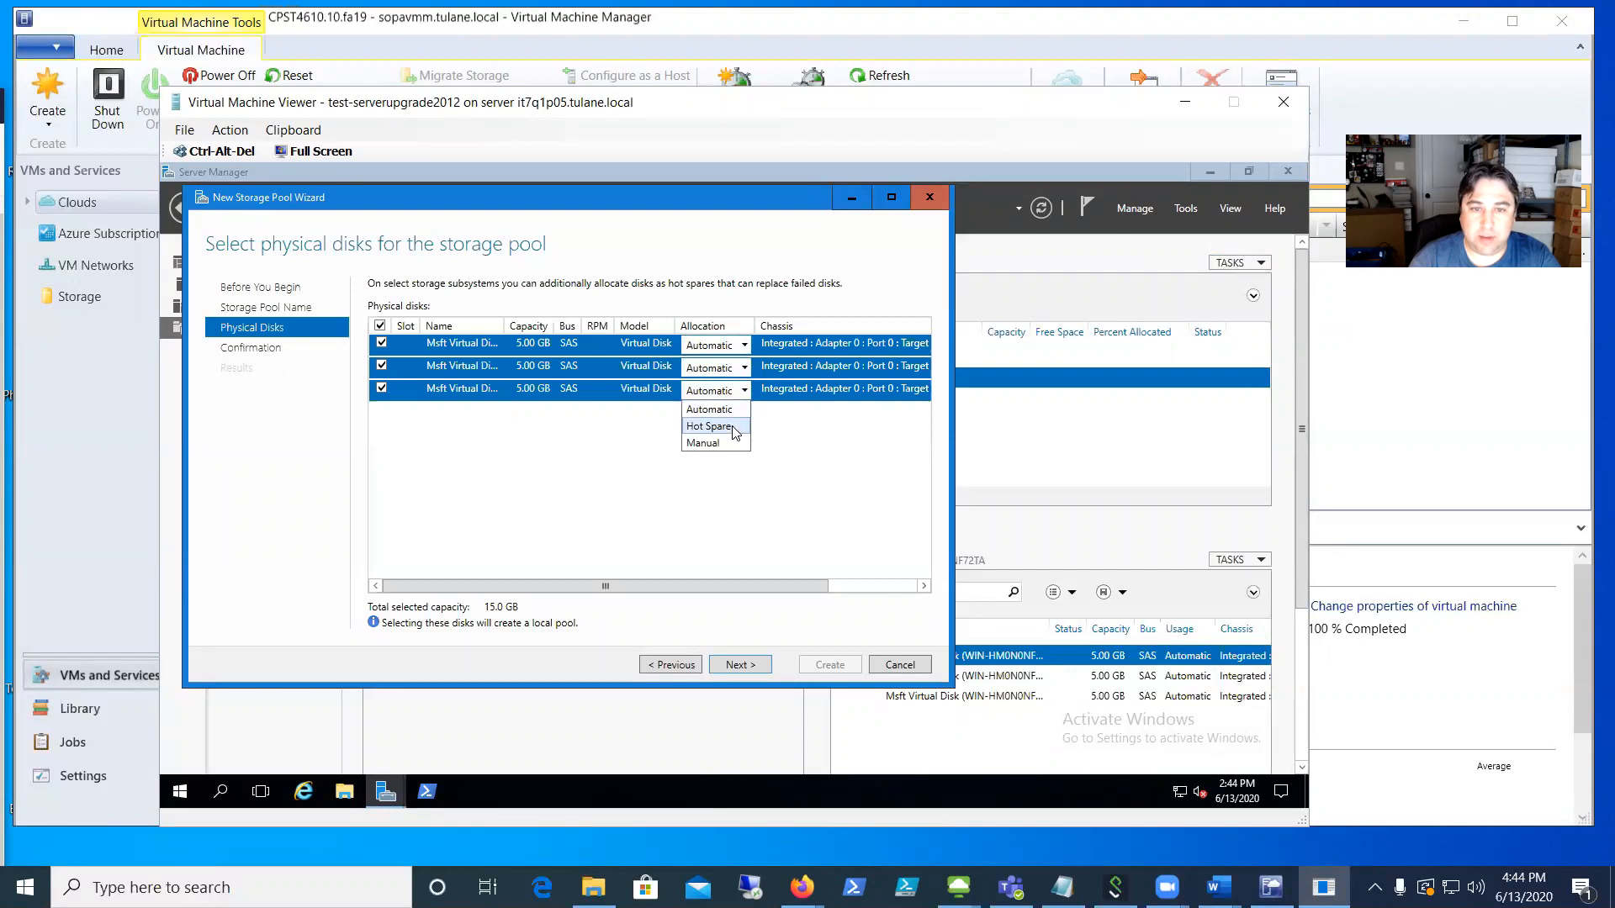
left_click(735, 428)
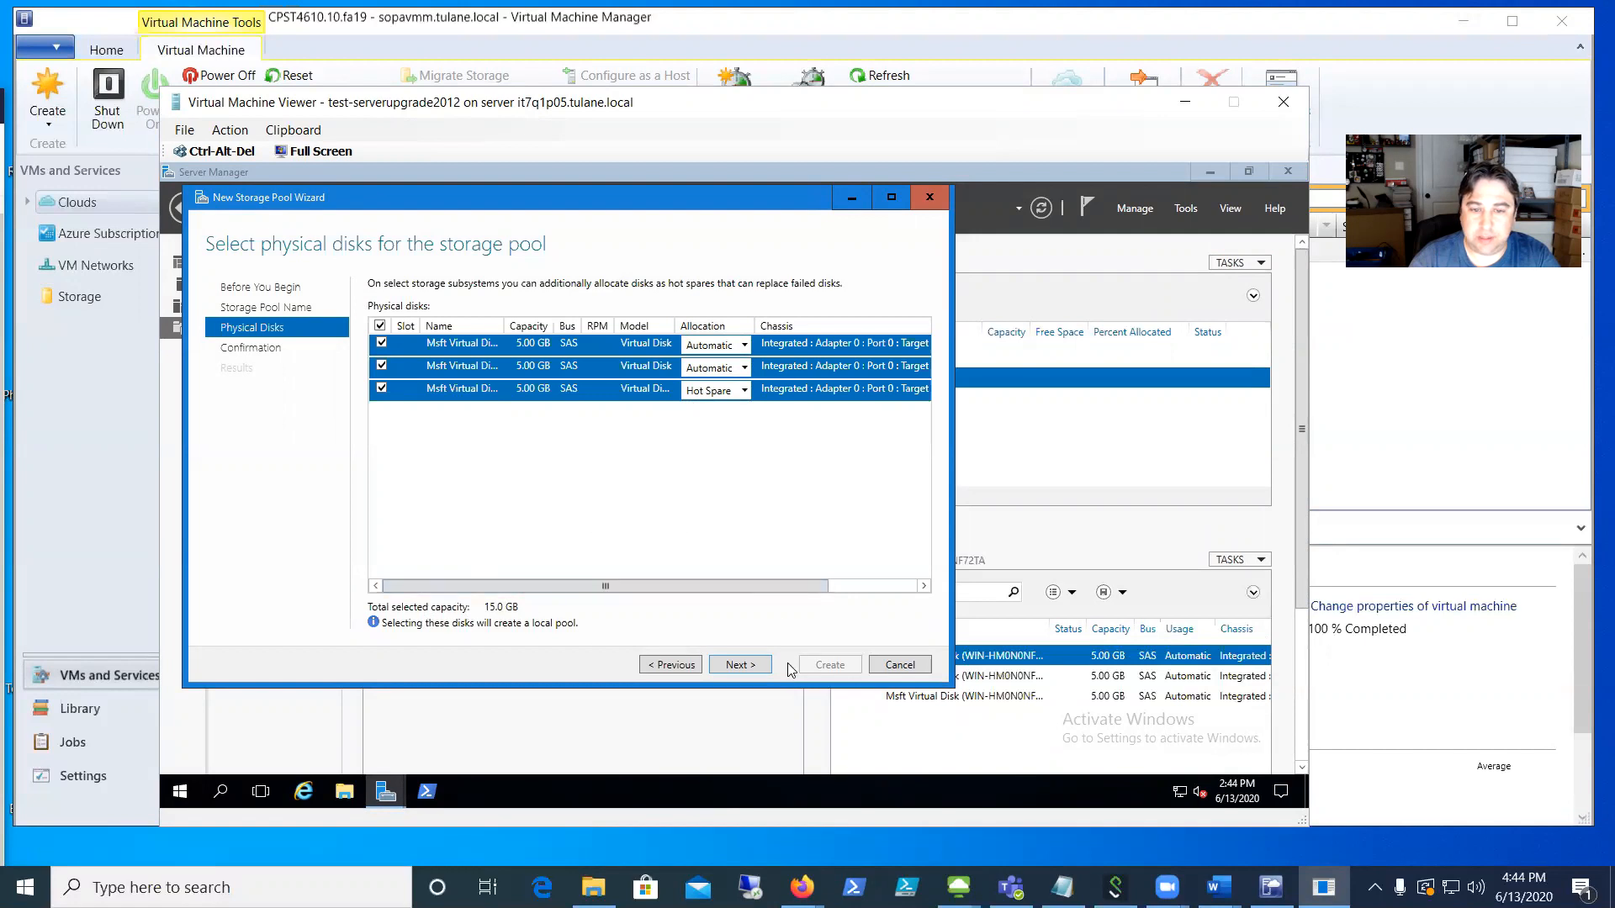
left_click(741, 666)
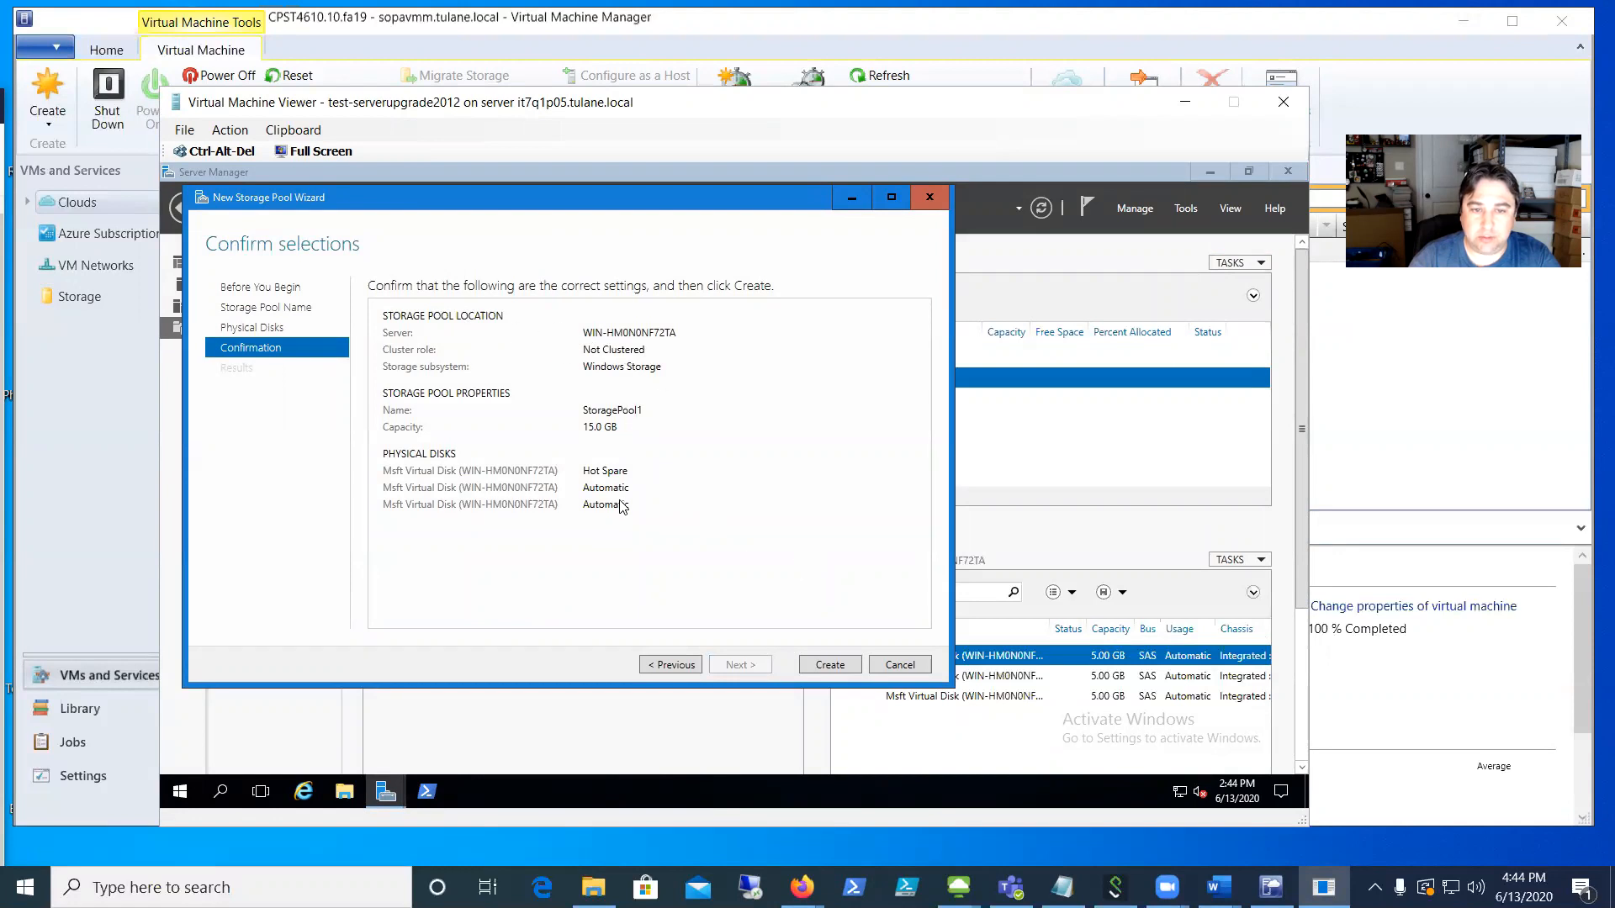
left_click(828, 665)
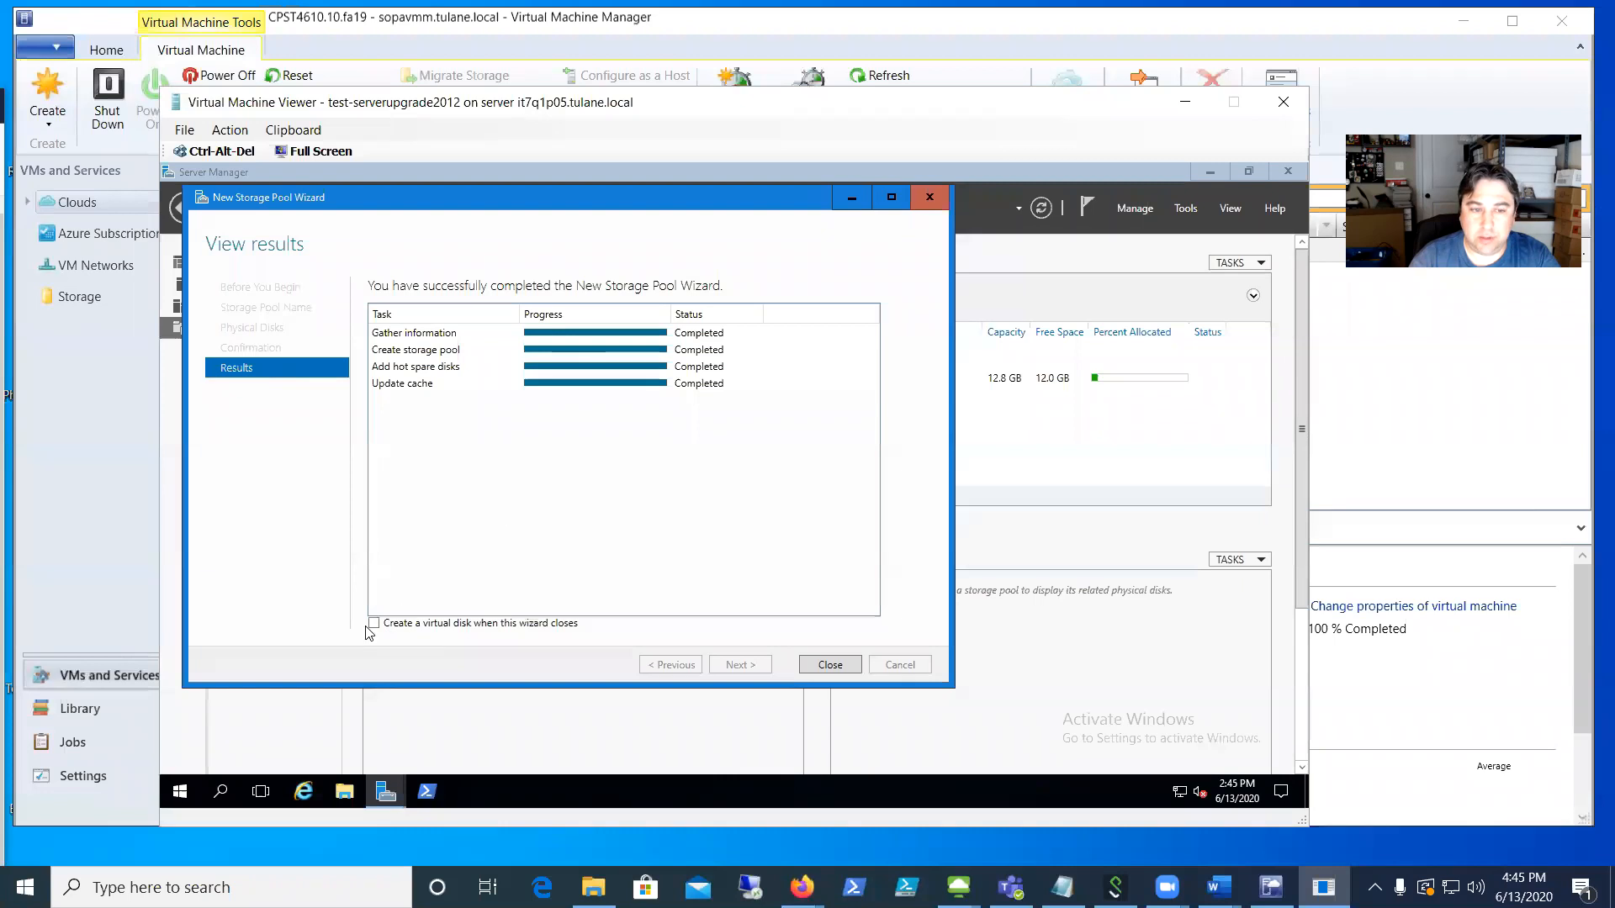
Finish the storage pool wizard with virtual disk creation enabled and choose StoragePool1 for the new virtual disk
left_click(373, 624)
left_click(824, 665)
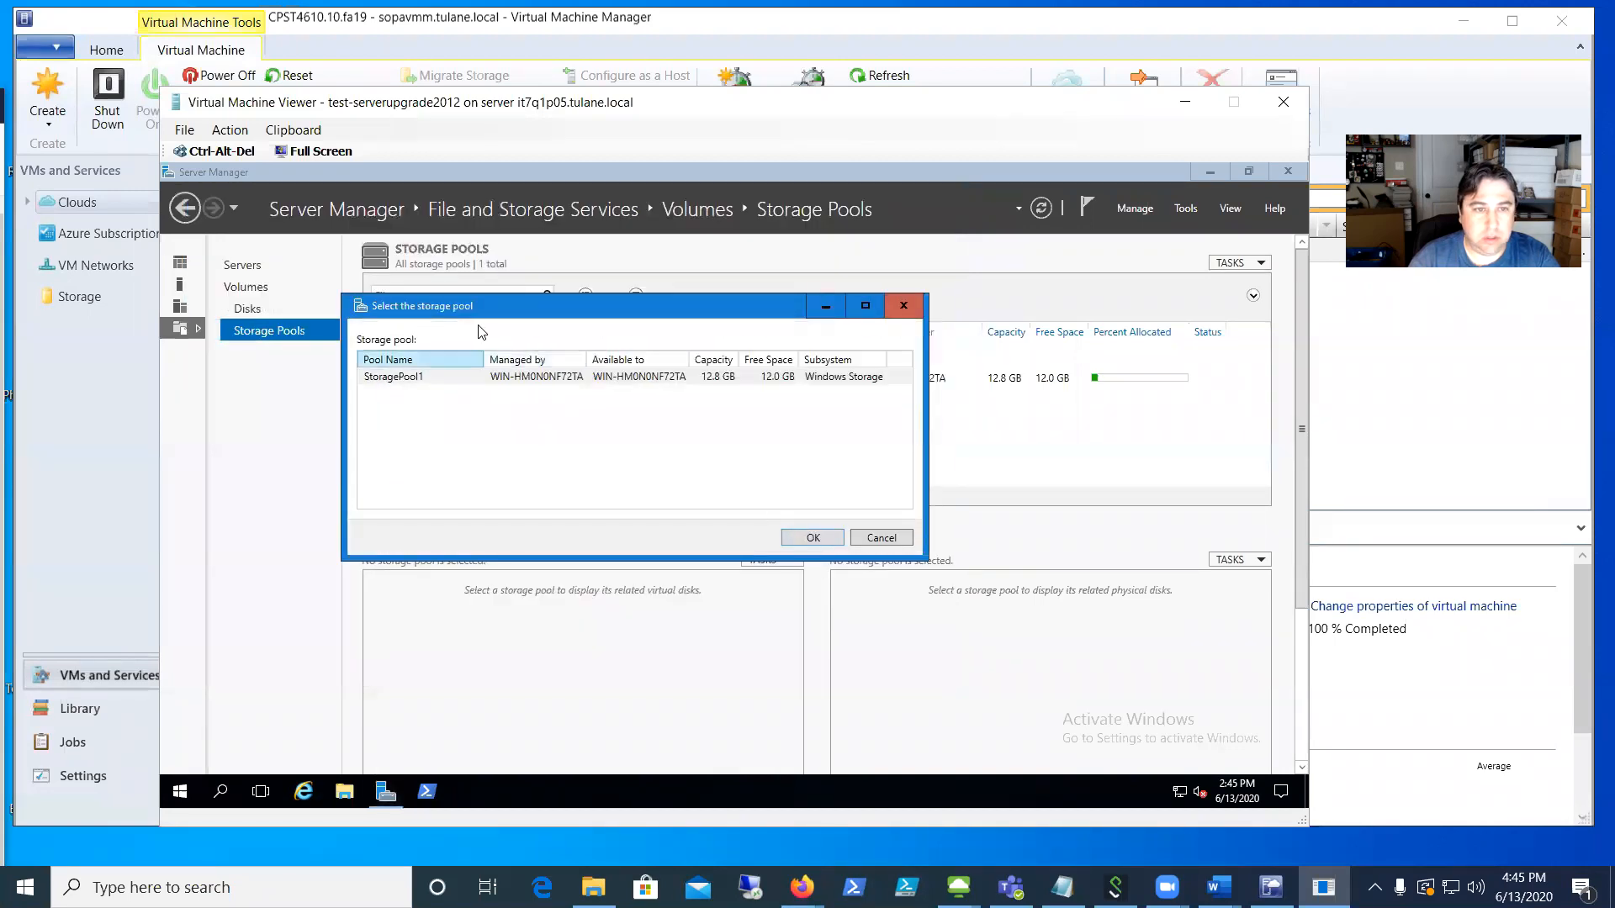
left_click(467, 376)
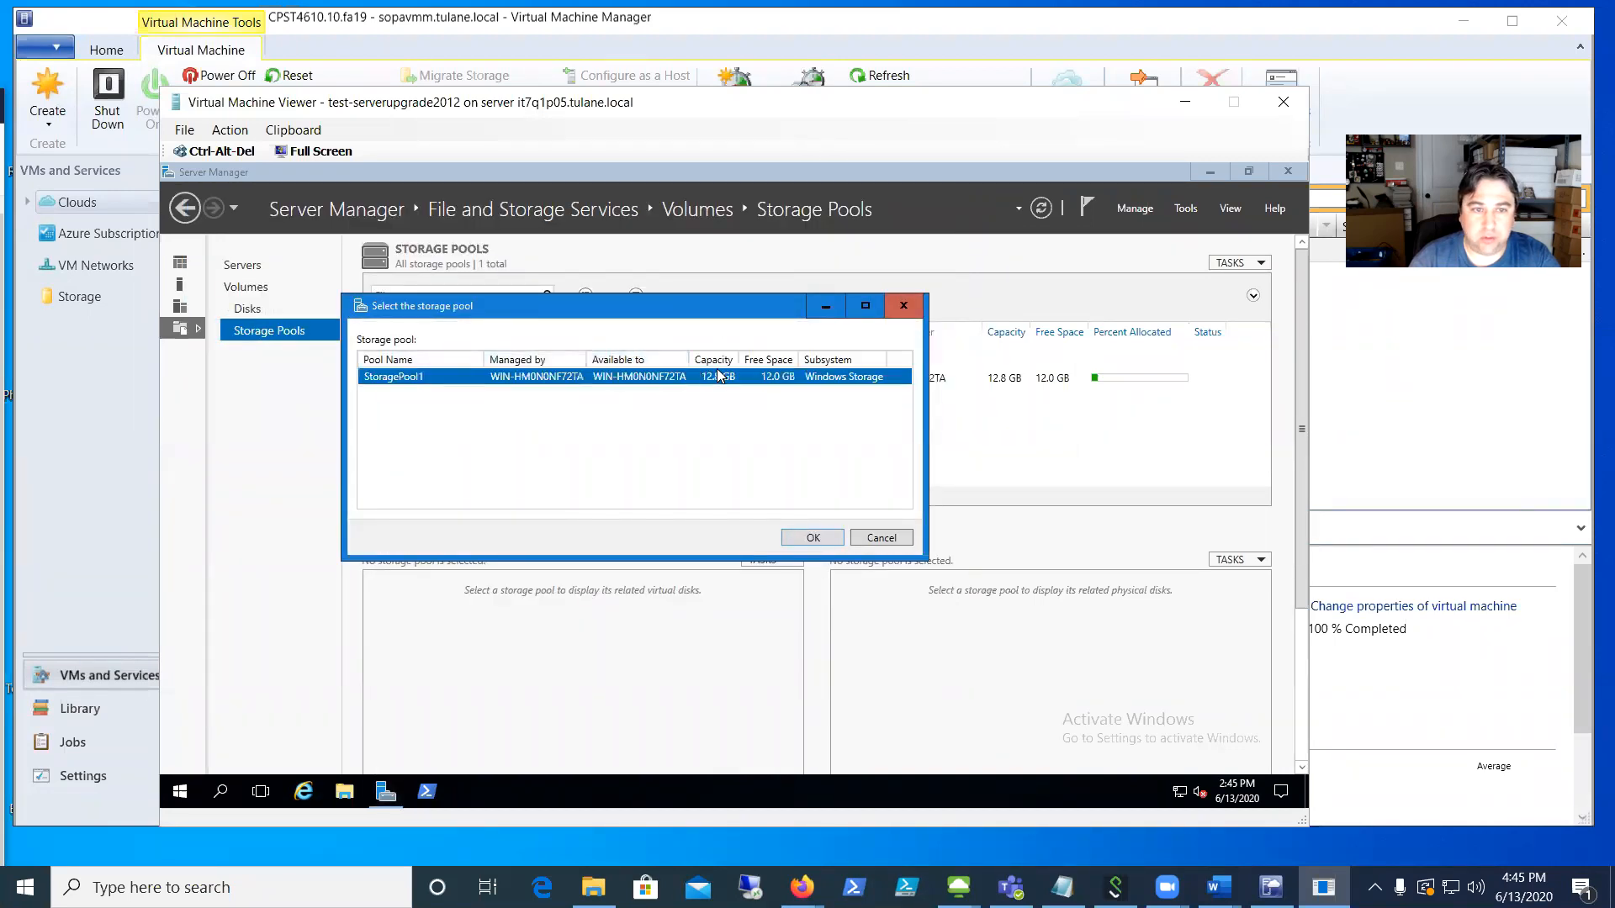
left_click(814, 537)
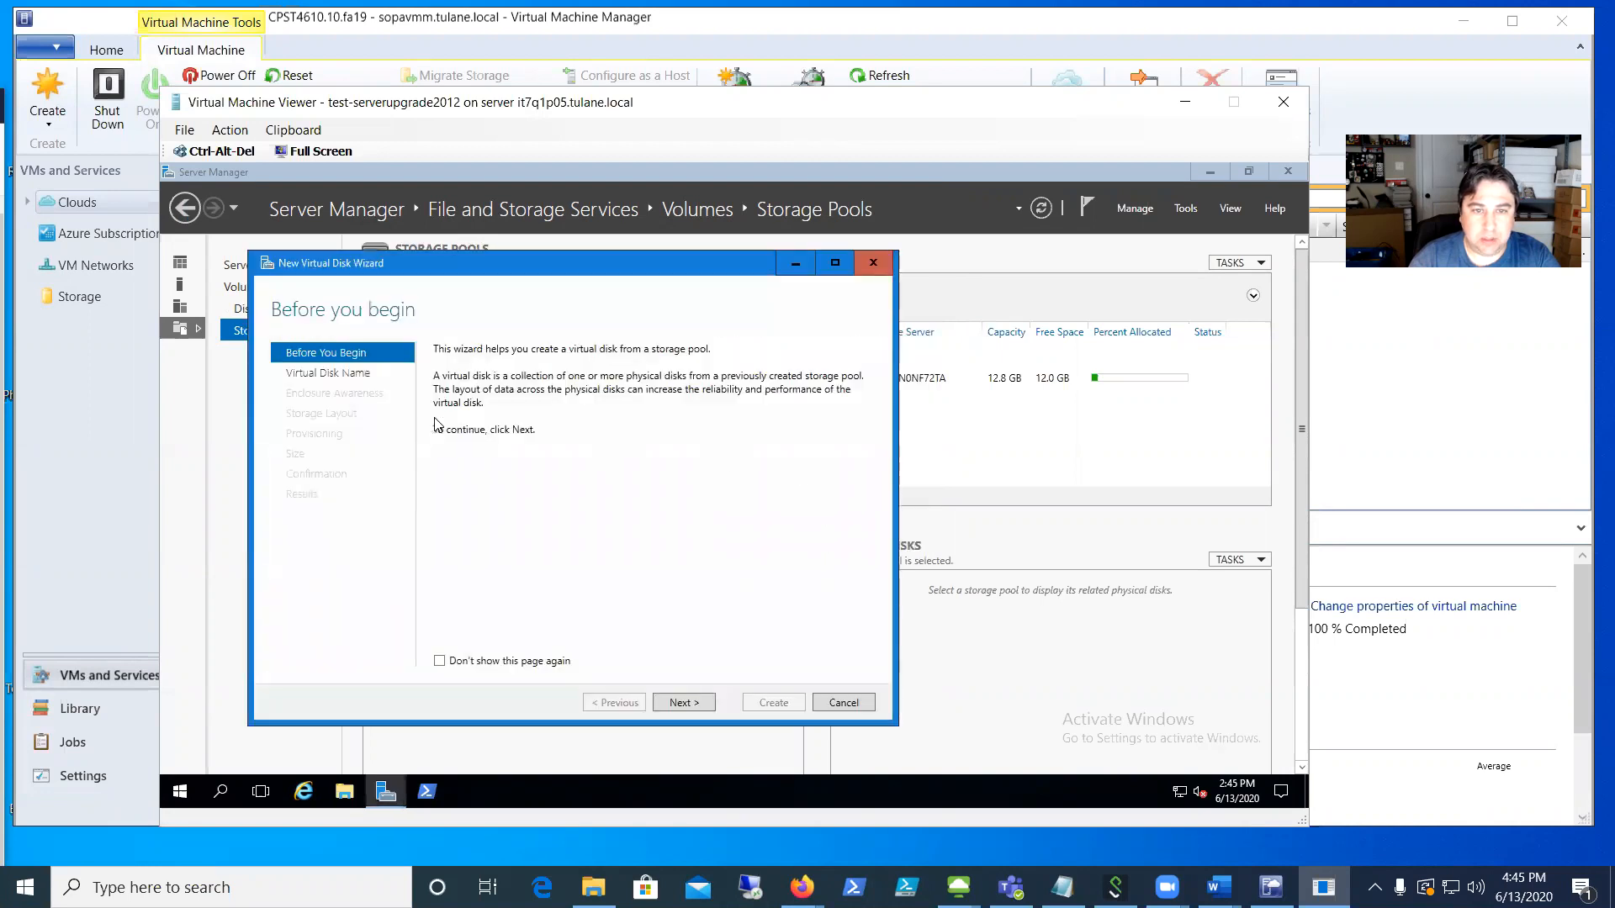
Name the virtual disk VirtualDisk1 and continue without enclosure awareness to the storage layout selection
left_click(699, 710)
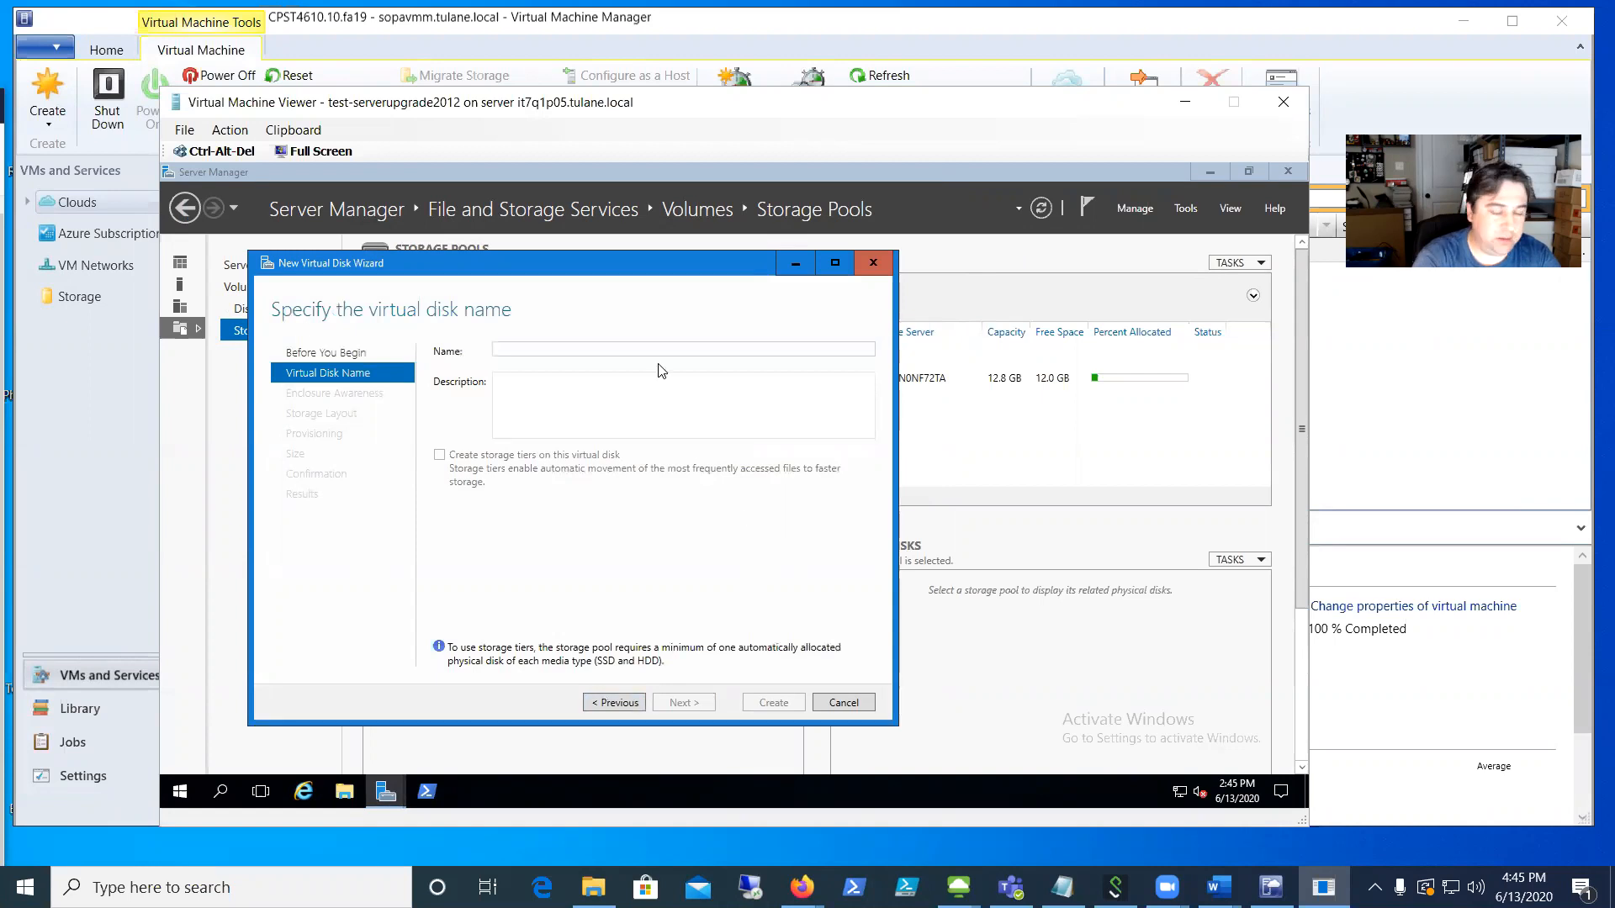
type("VirtualDisk1")
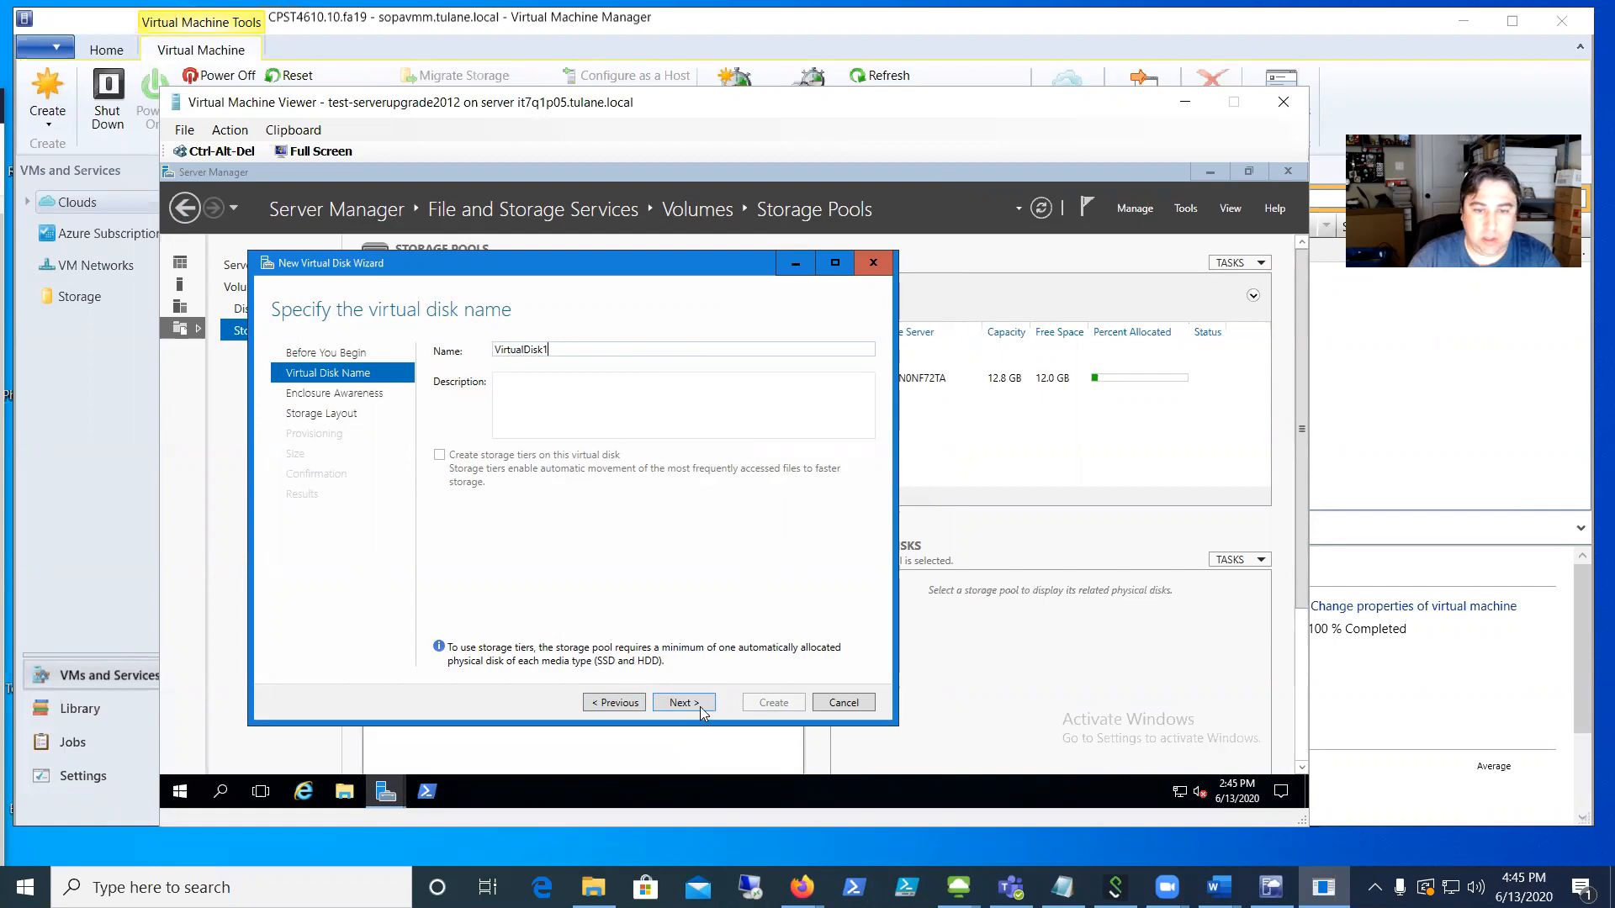
key("Return")
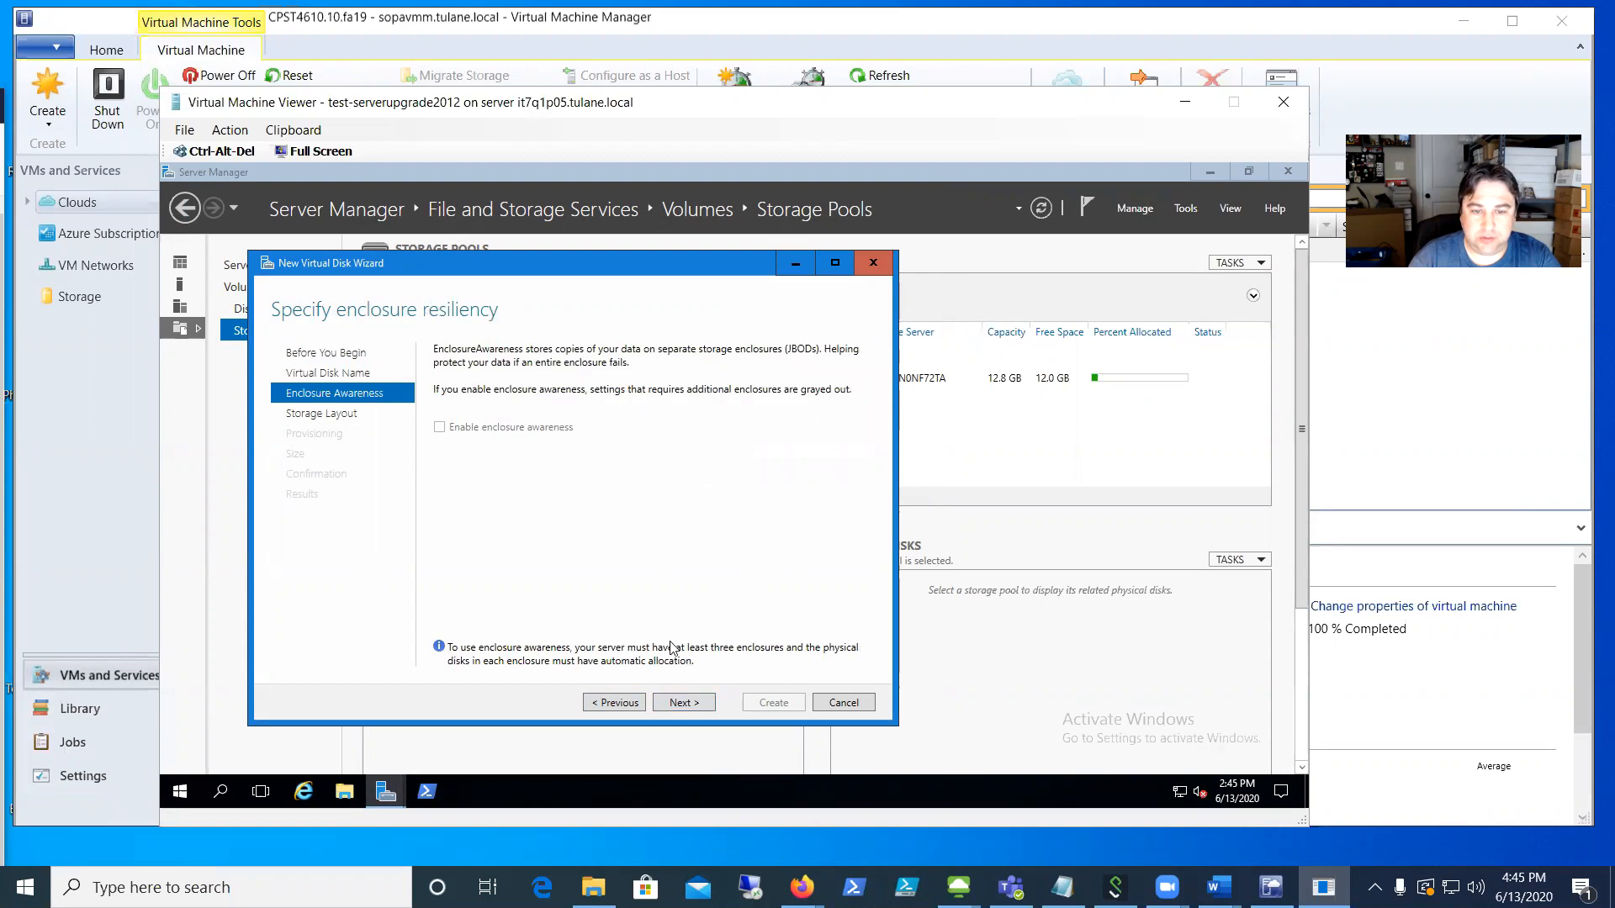
left_click(686, 703)
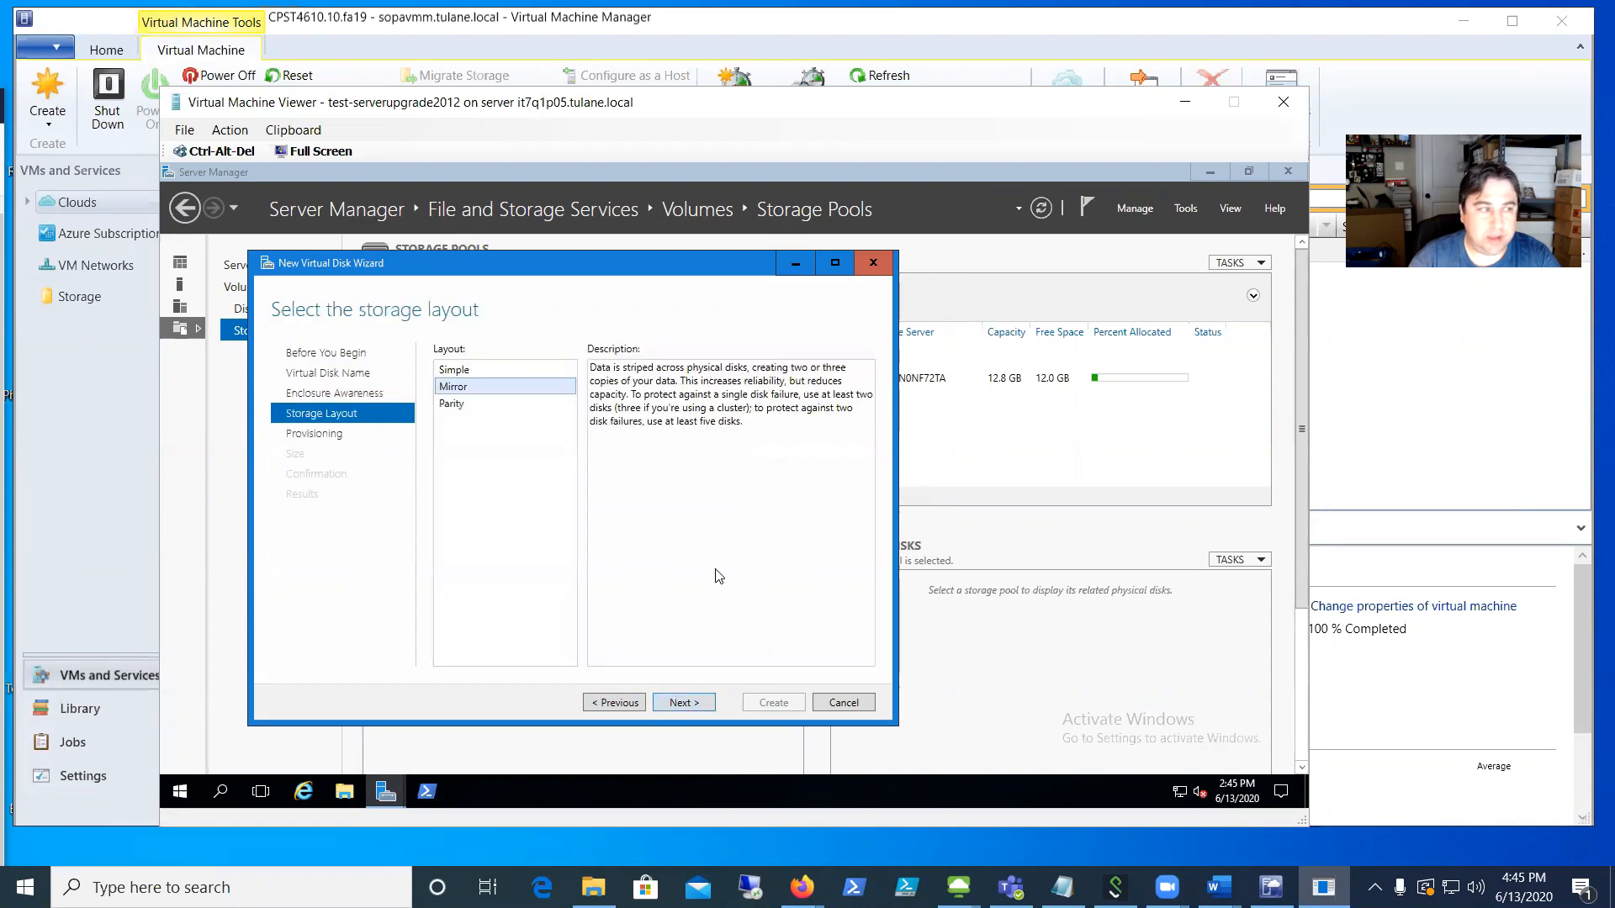
Choose the Simple storage layout and Thin provisioning for VirtualDisk1
left_click(500, 371)
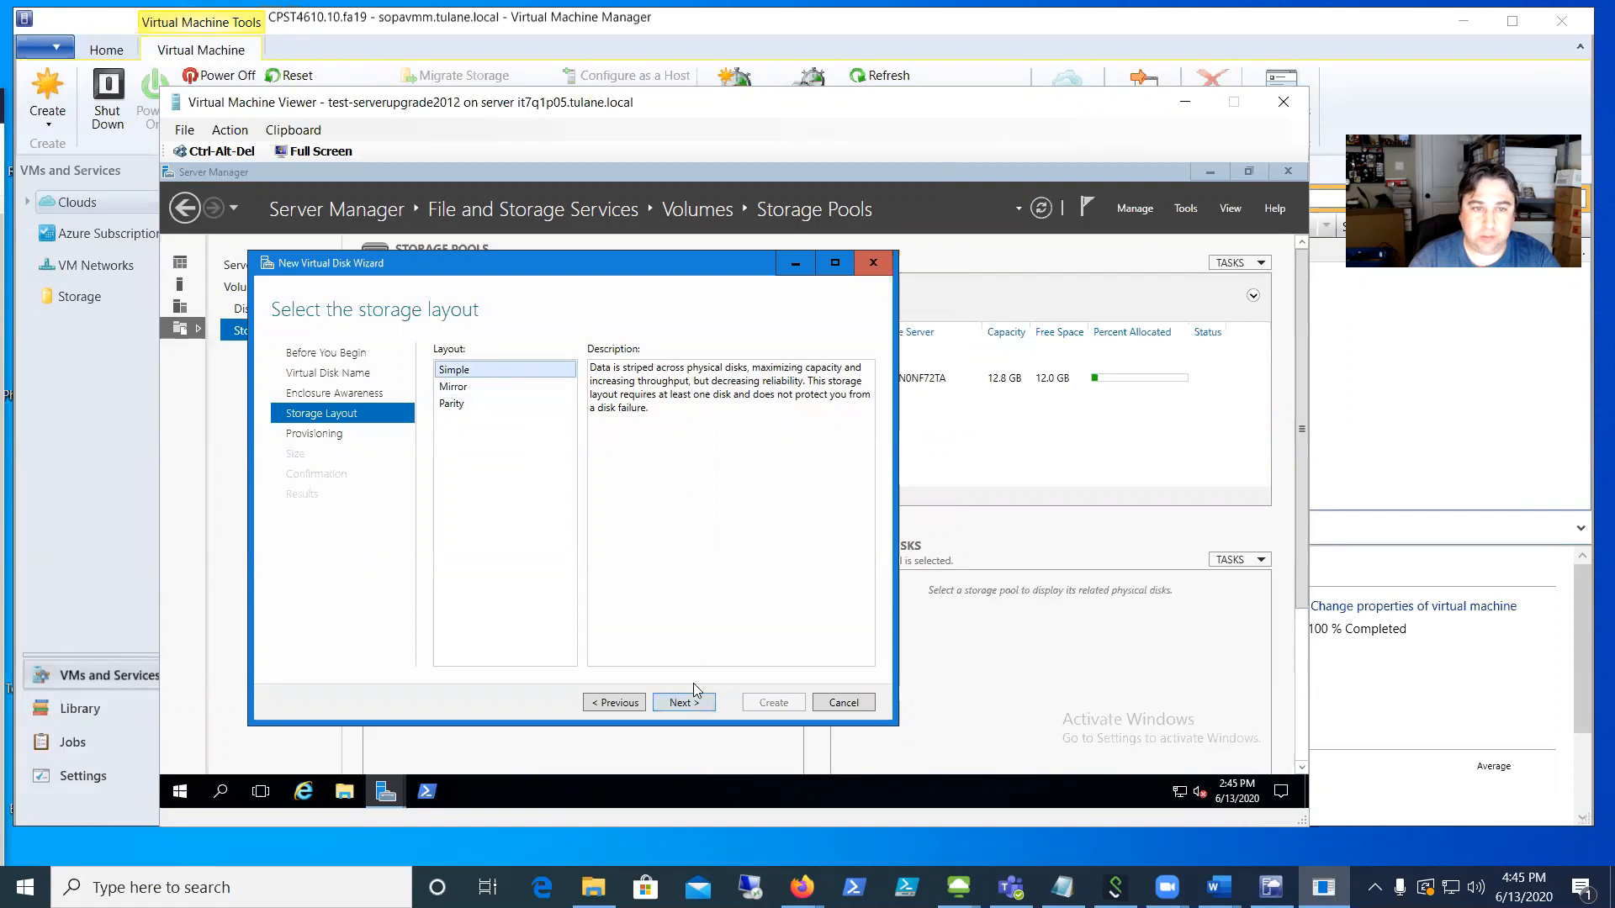
left_click(683, 703)
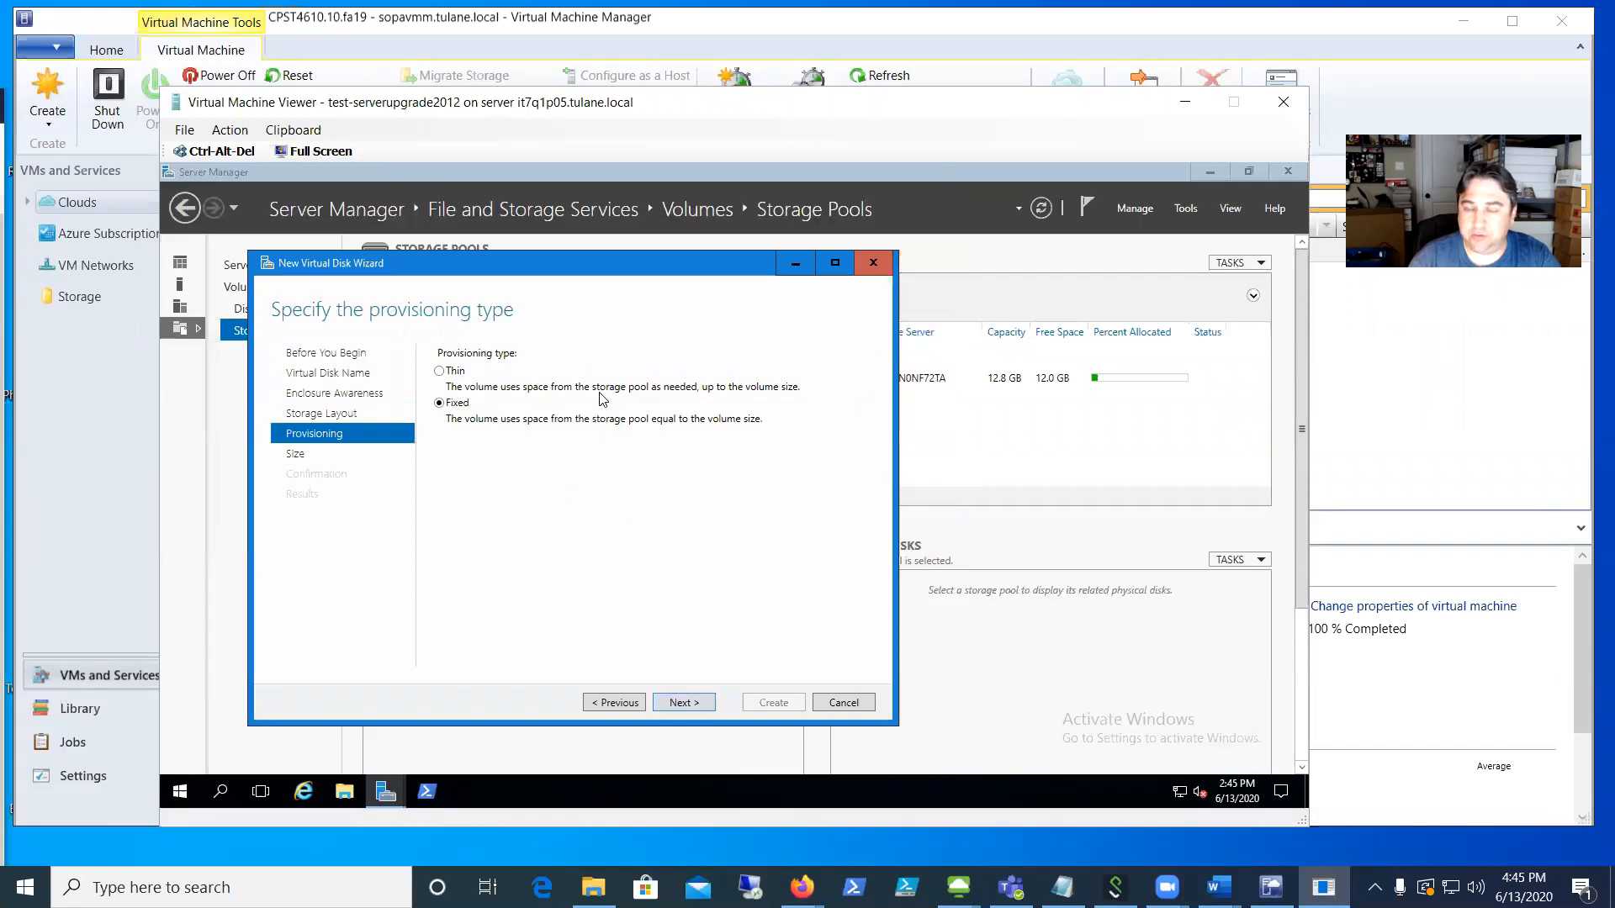
left_click(453, 375)
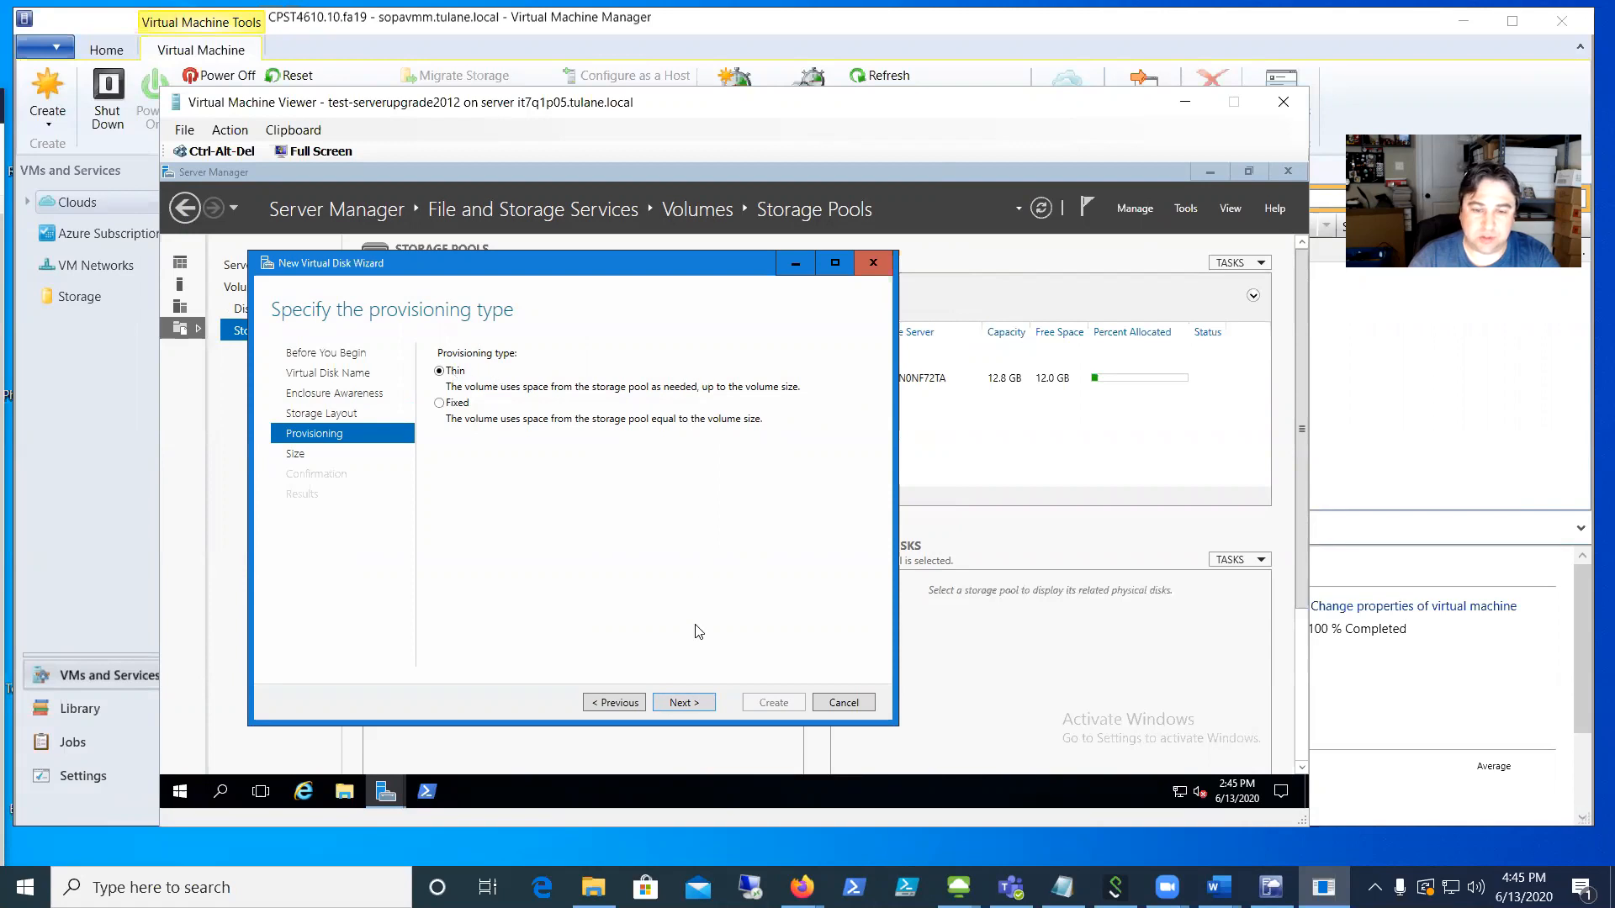
left_click(698, 703)
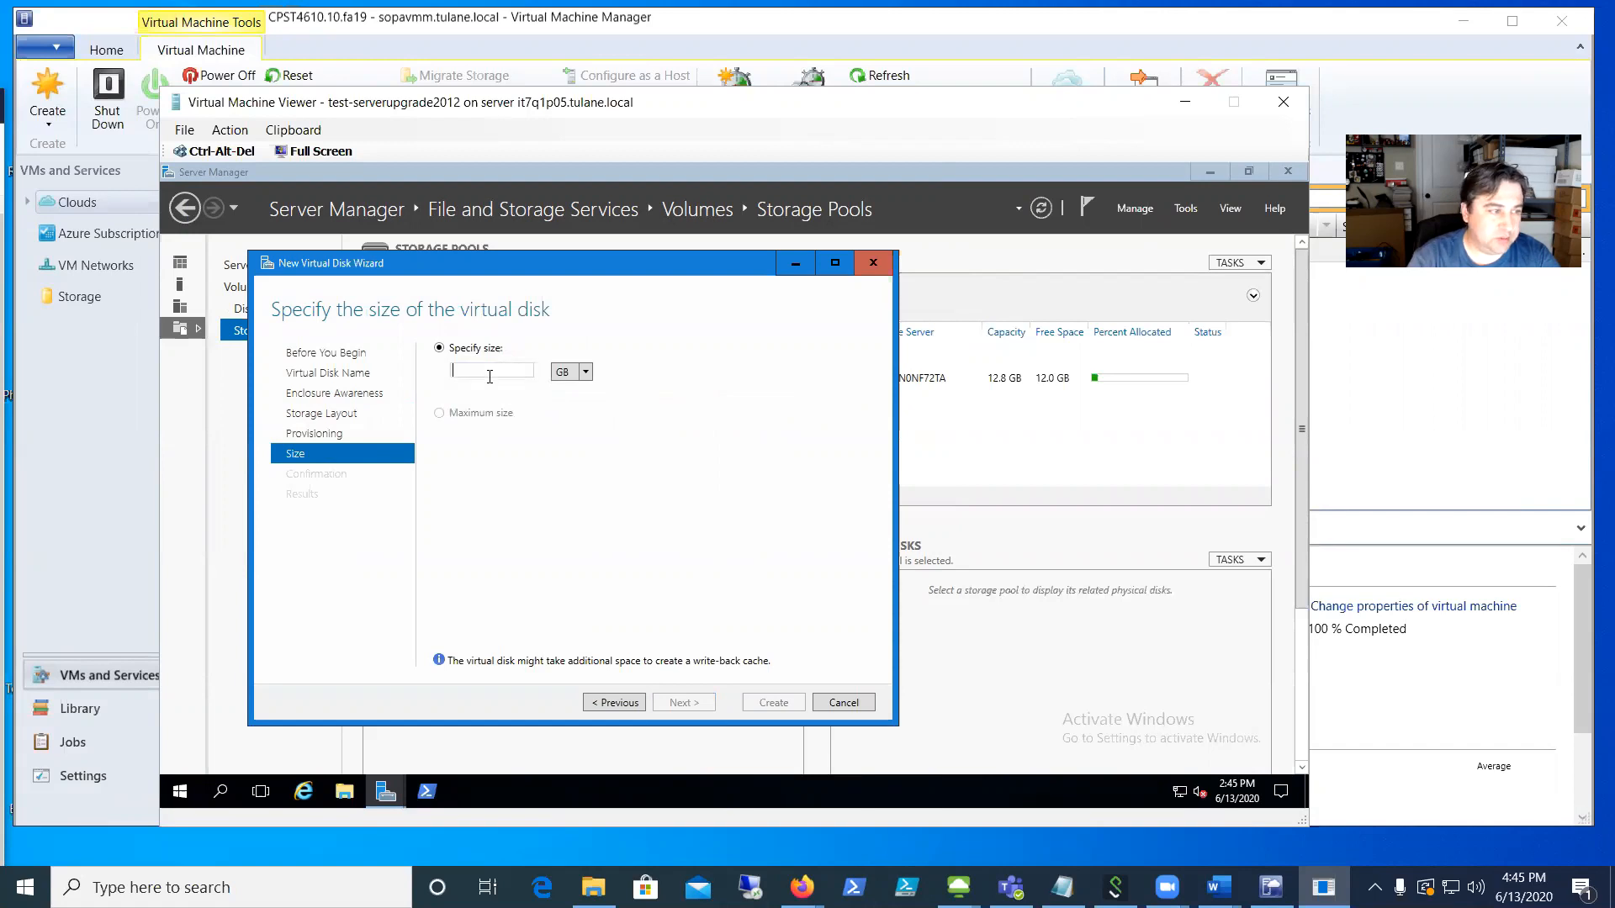
Set the virtual disk size to 6 GB and create the virtual disk
type("6")
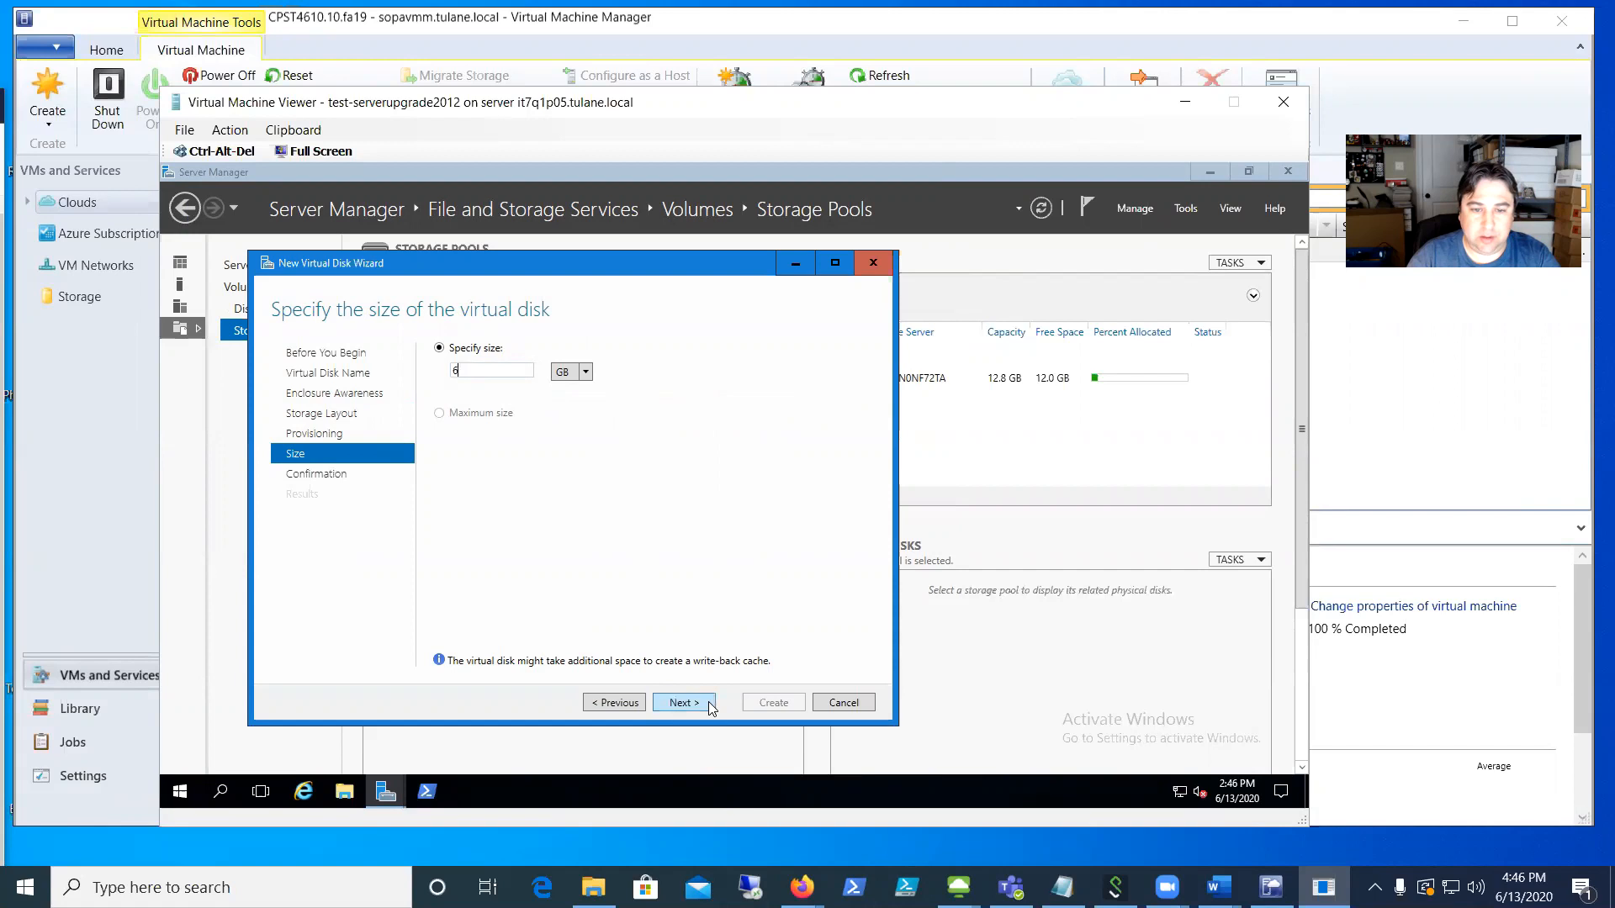
left_click(683, 703)
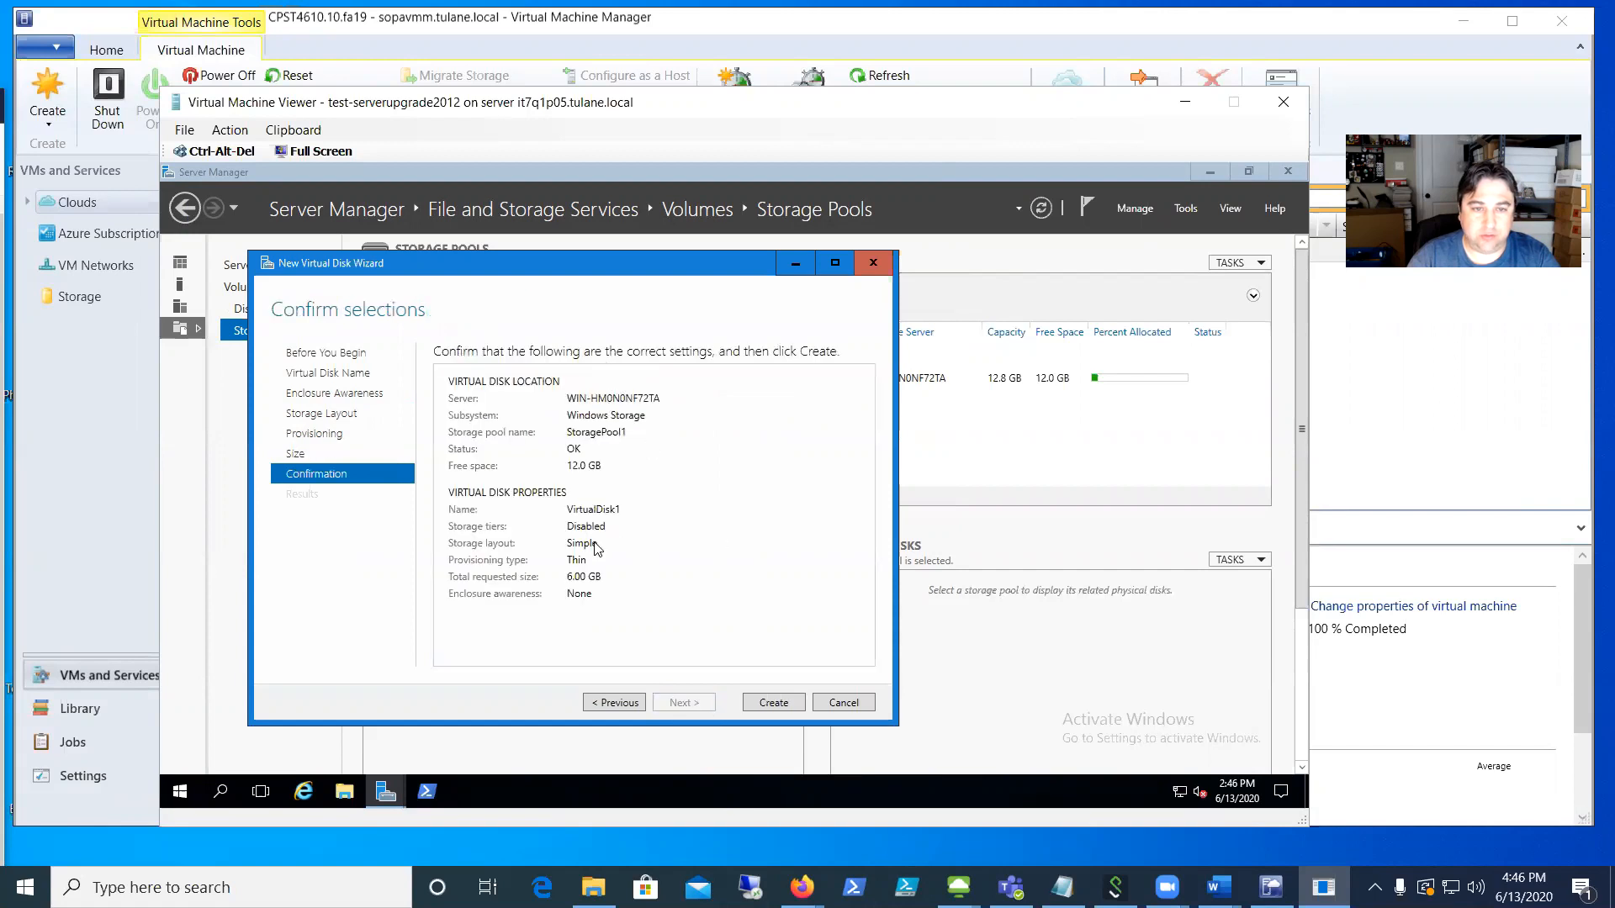
left_click(773, 705)
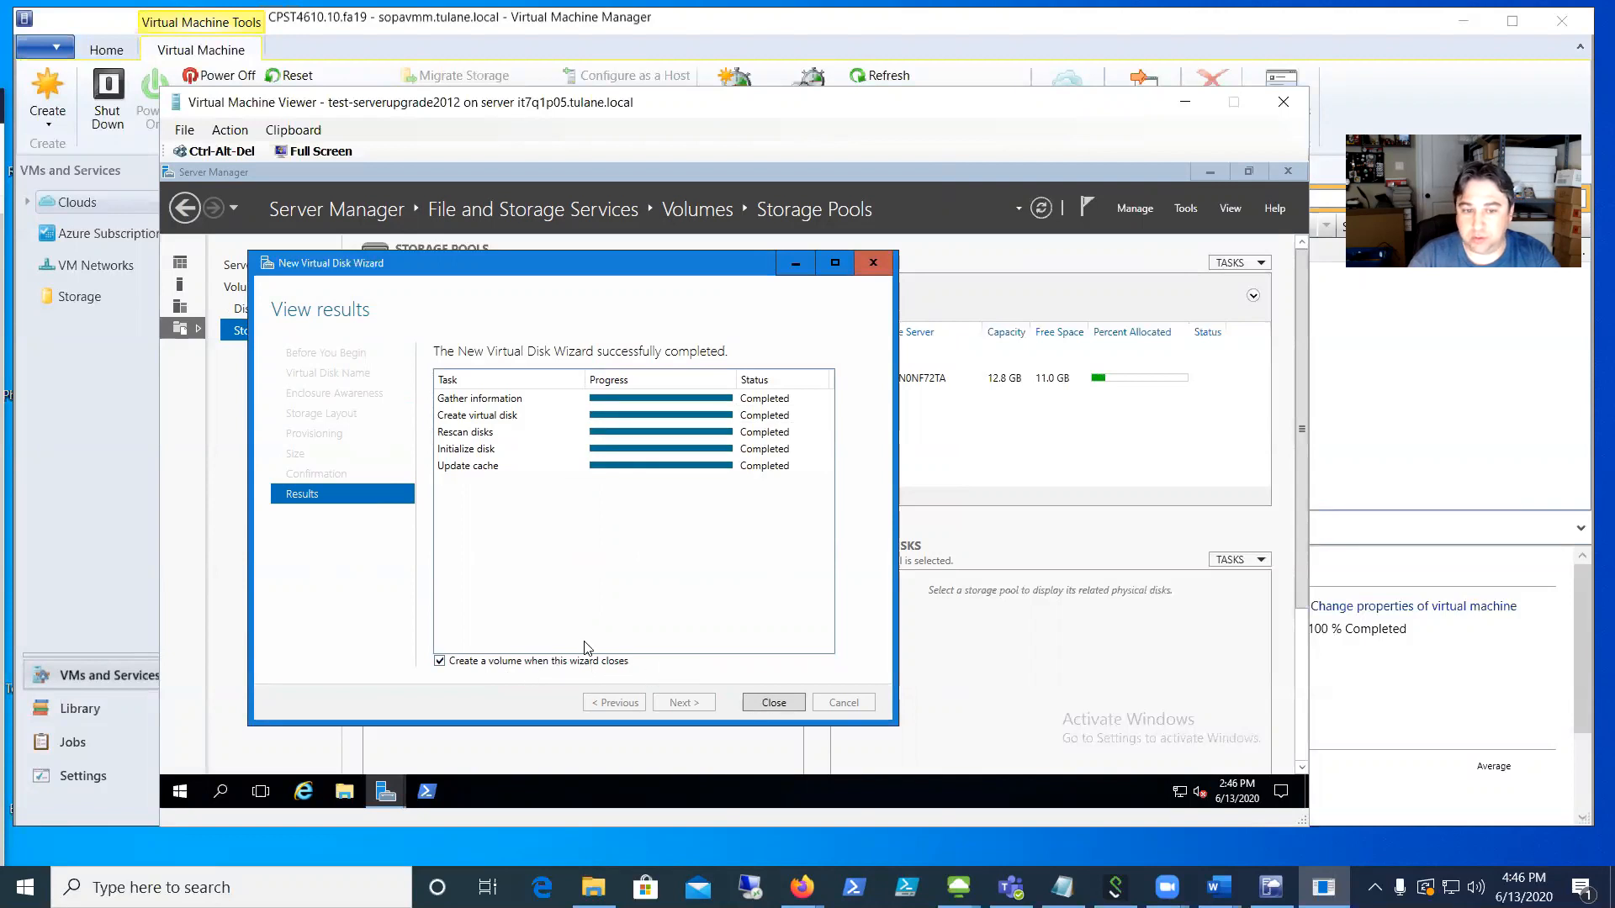
Start a new volume on VirtualDisk1, accepting the full 5.97 GB size and drive letter G
left_click(770, 700)
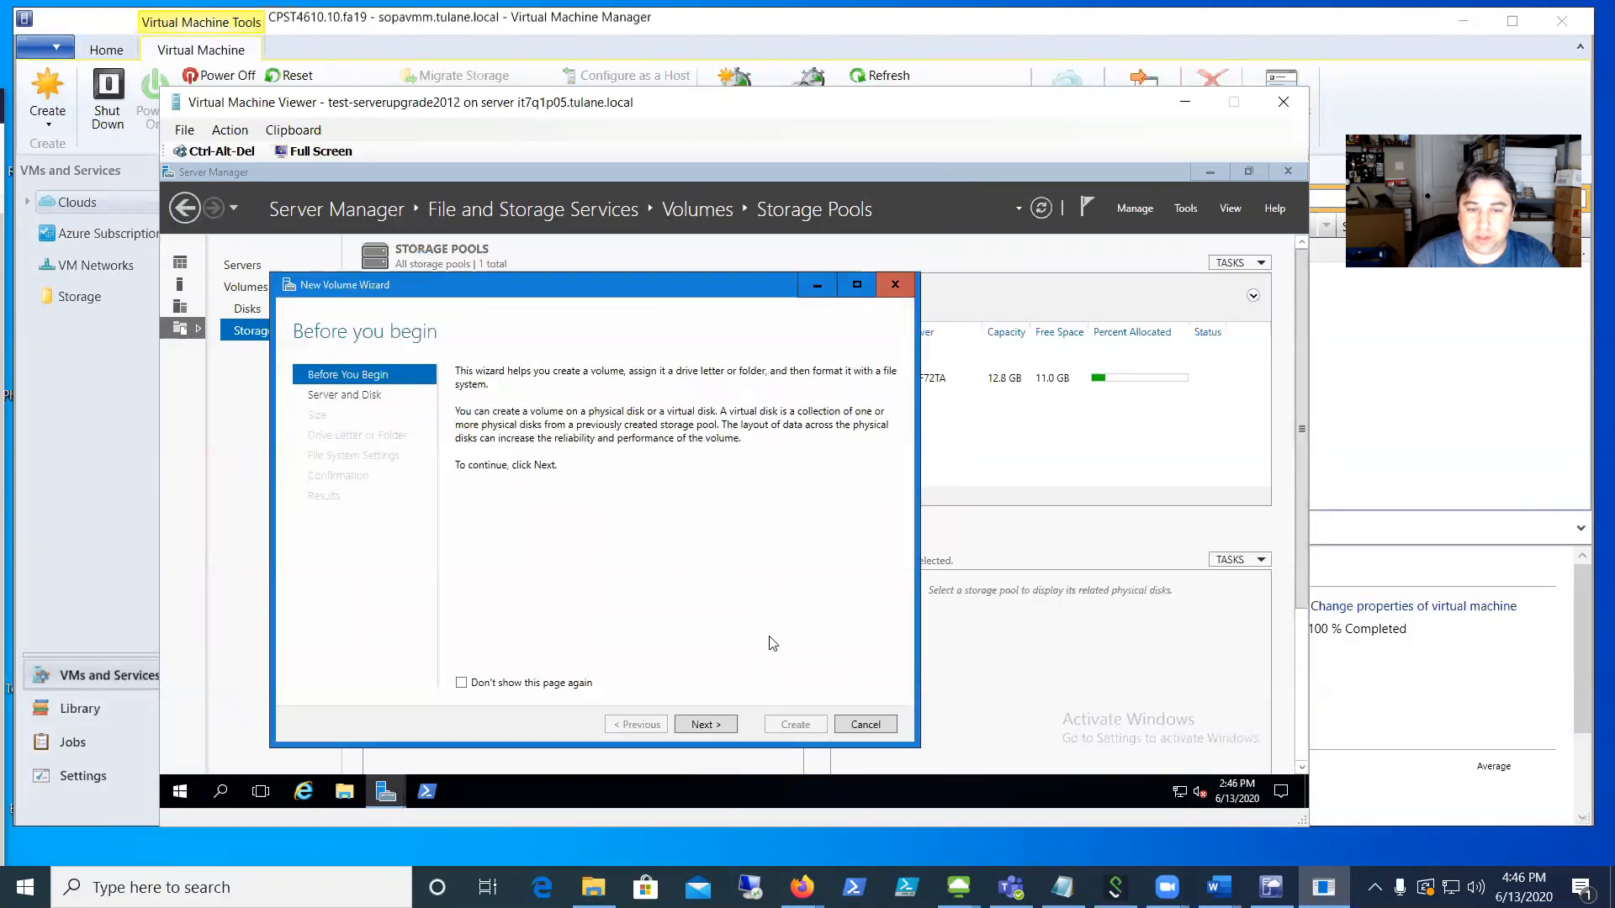
left_click(731, 726)
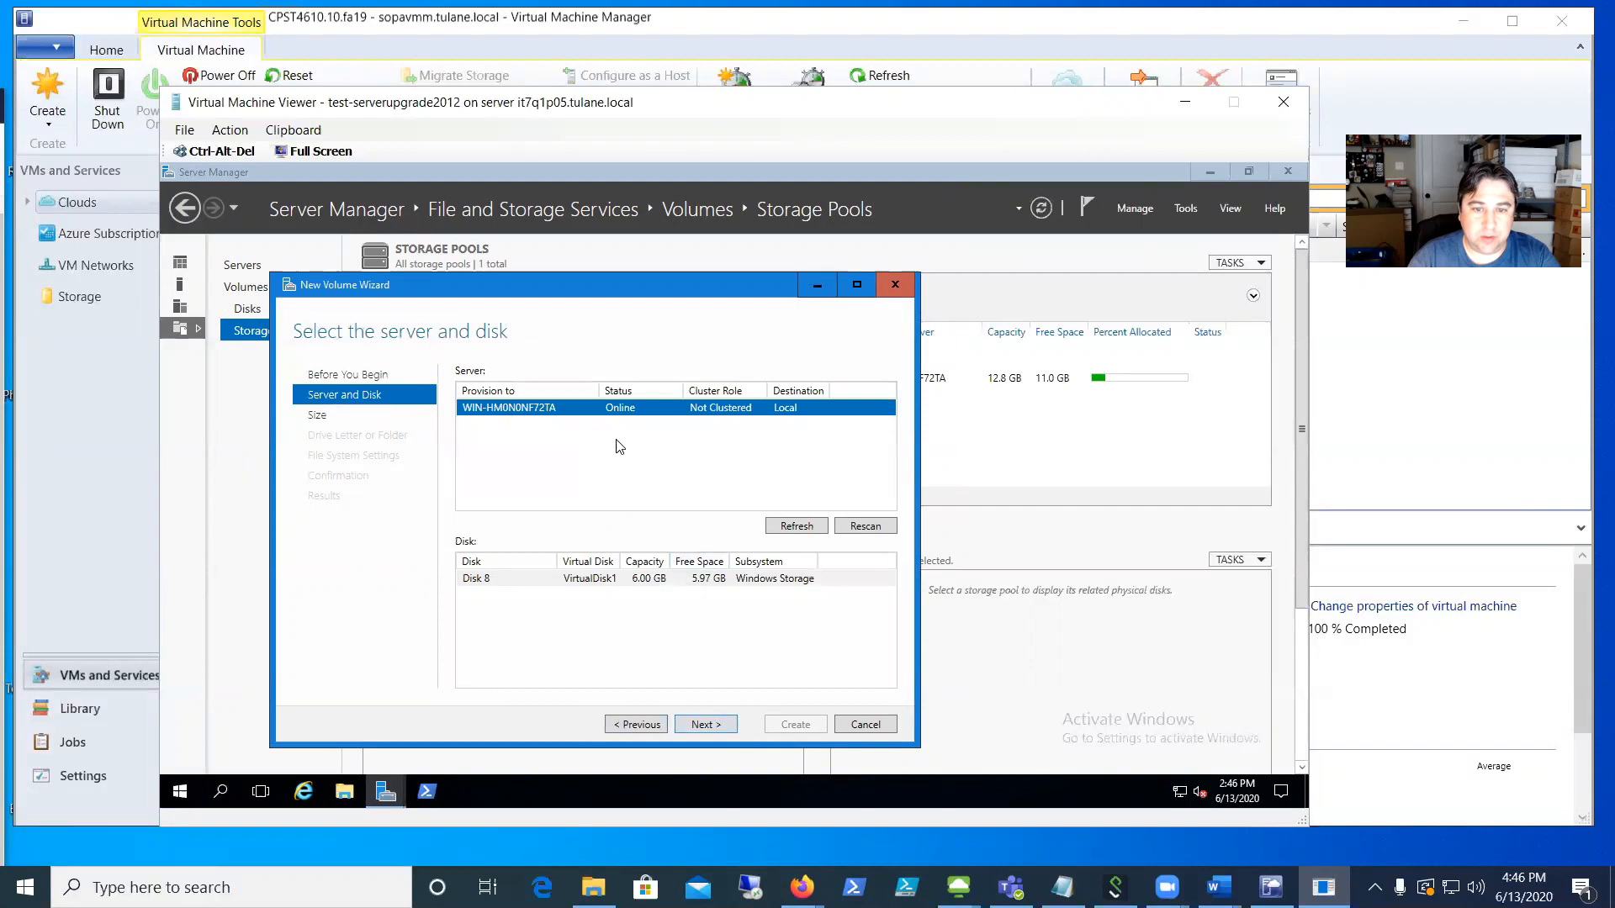
left_click(605, 579)
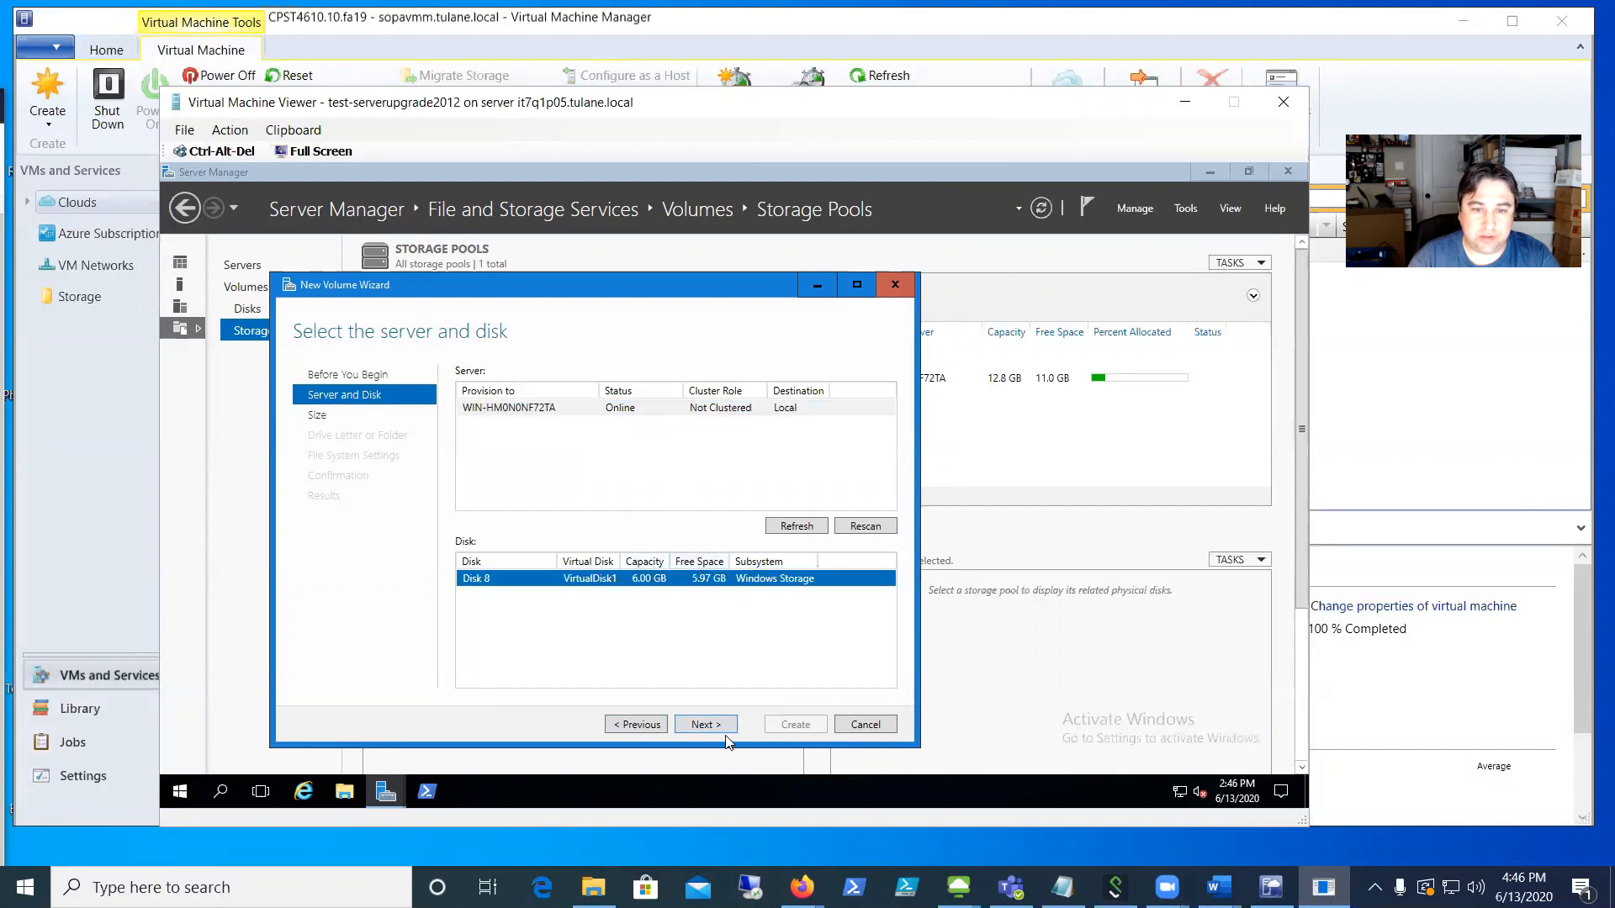
left_click(703, 725)
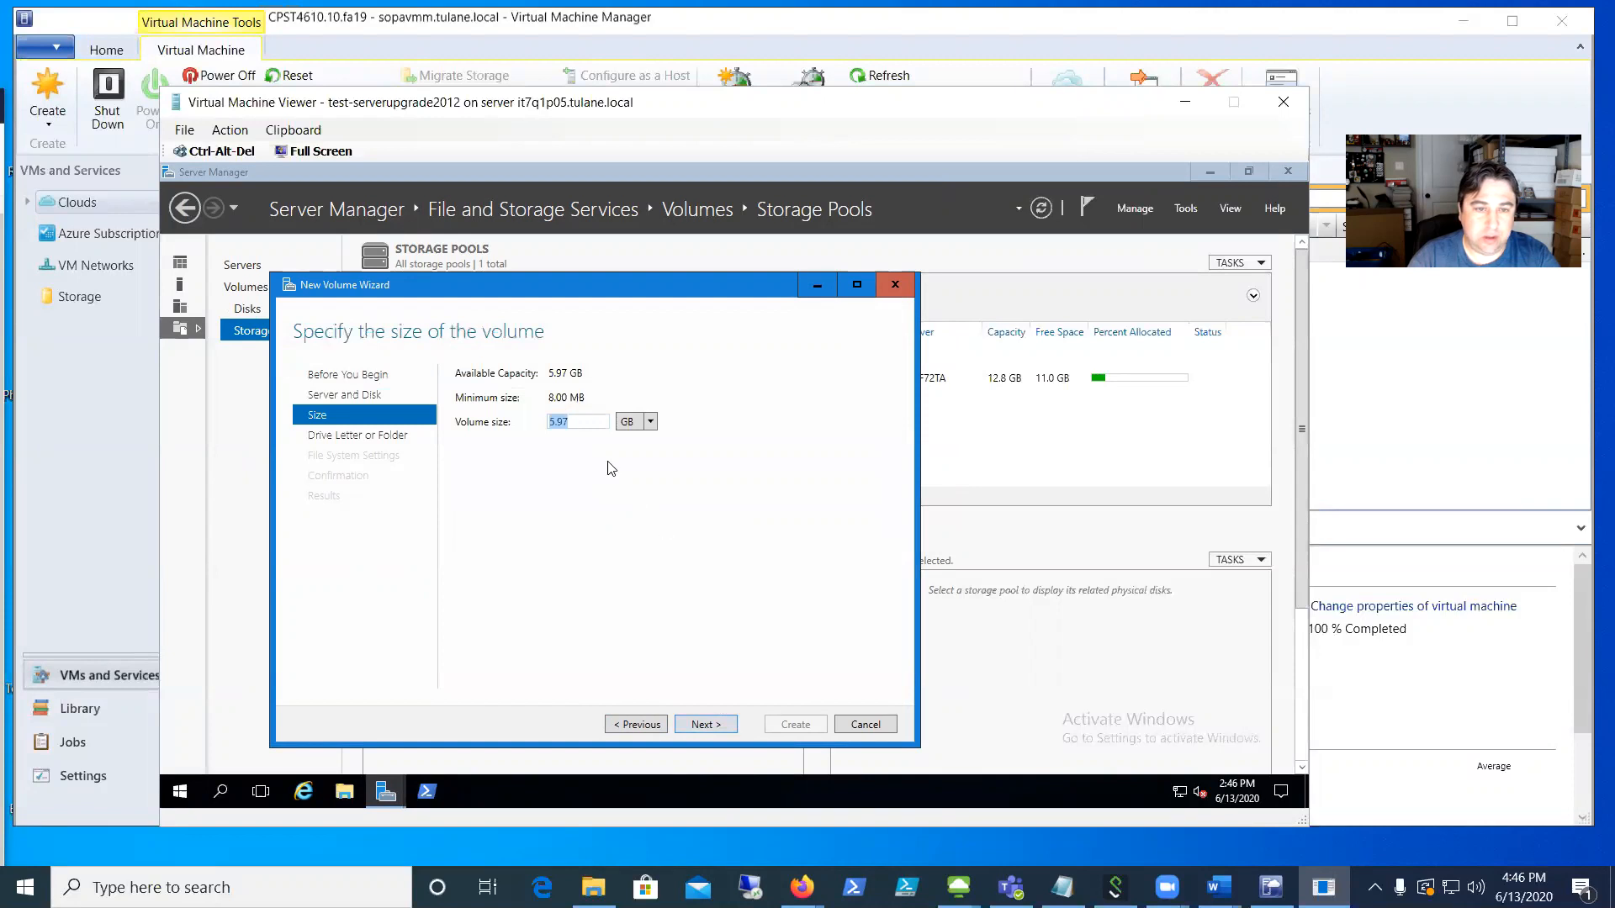
left_click(704, 724)
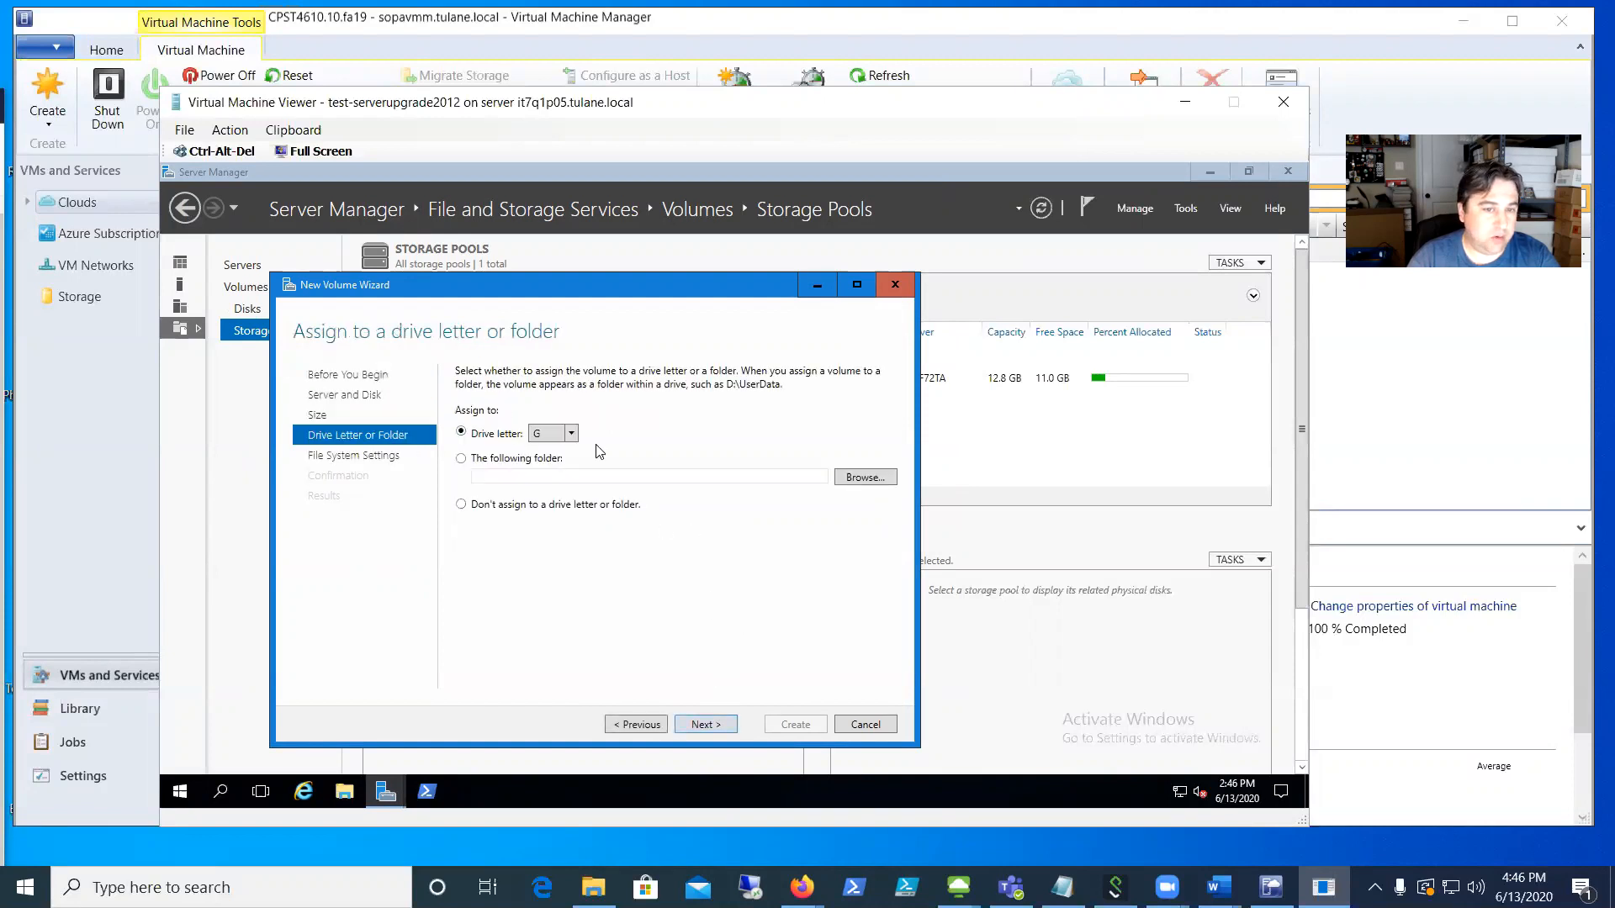
left_click(716, 725)
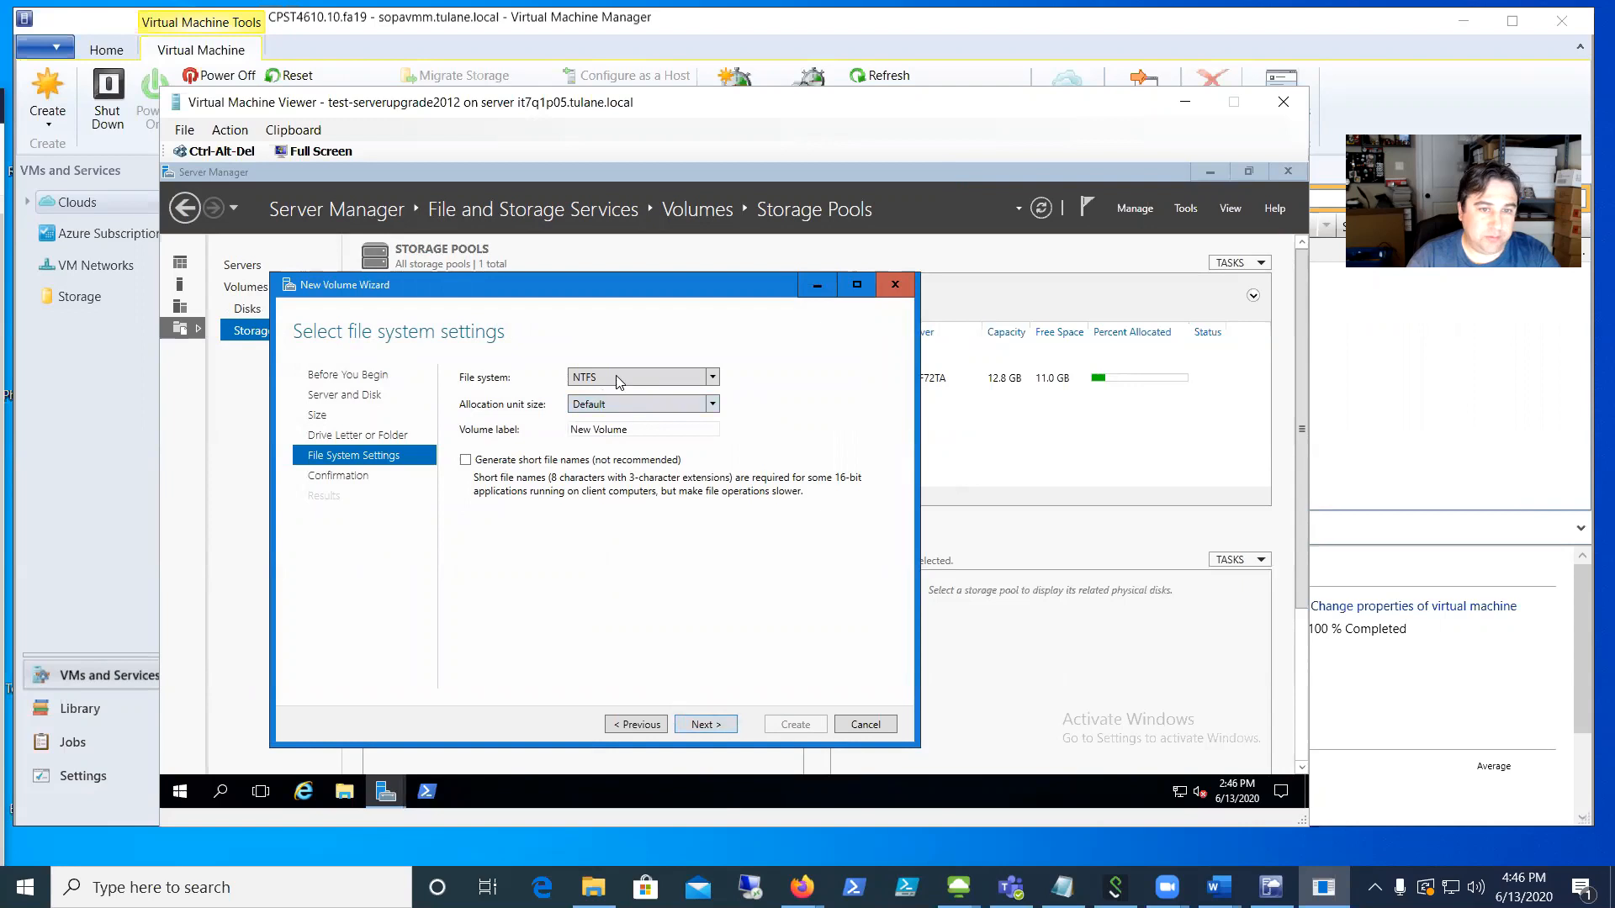
Keep the NTFS file system, set the volume label to Volume1, create the volume and close the wizard
left_click(646, 380)
left_click(646, 380)
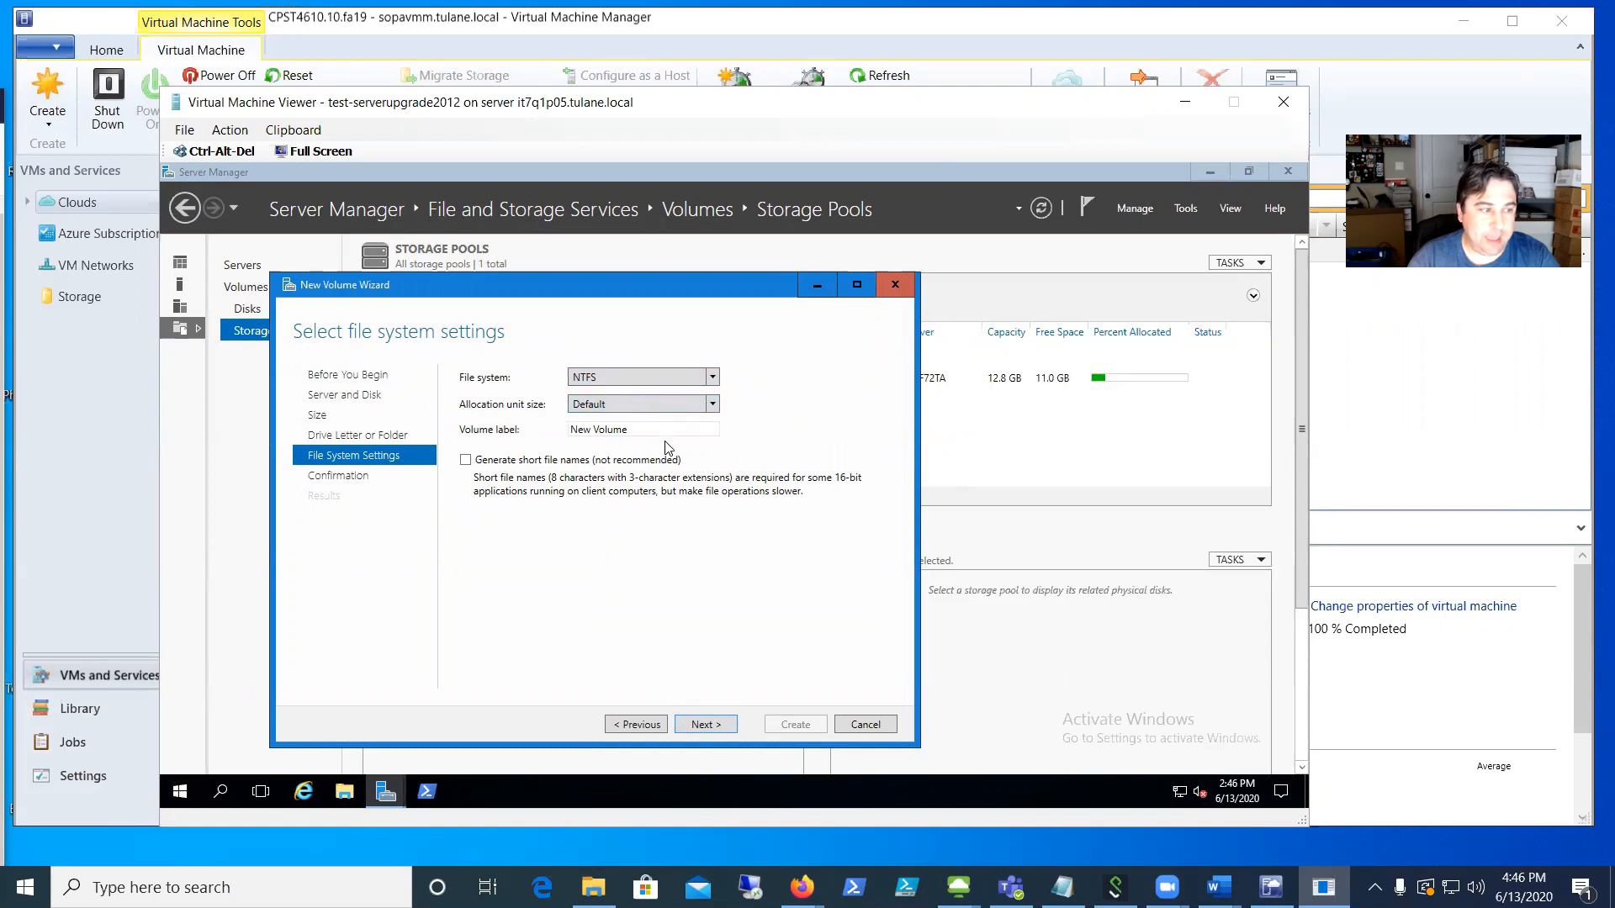
left_click_drag(657, 429, 515, 446)
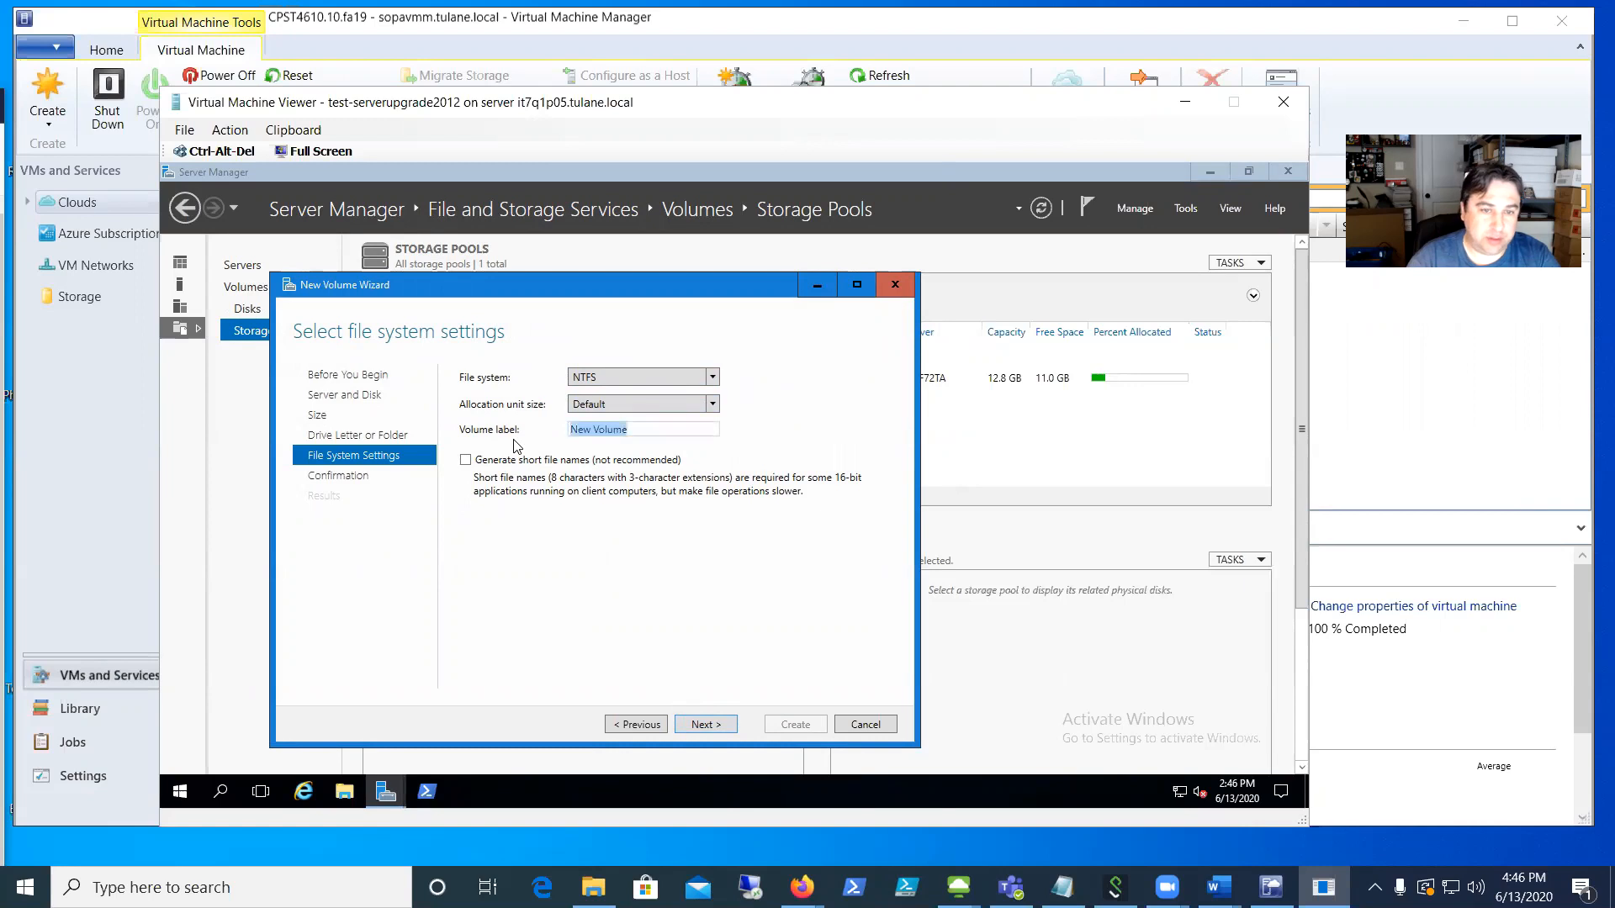
type("V")
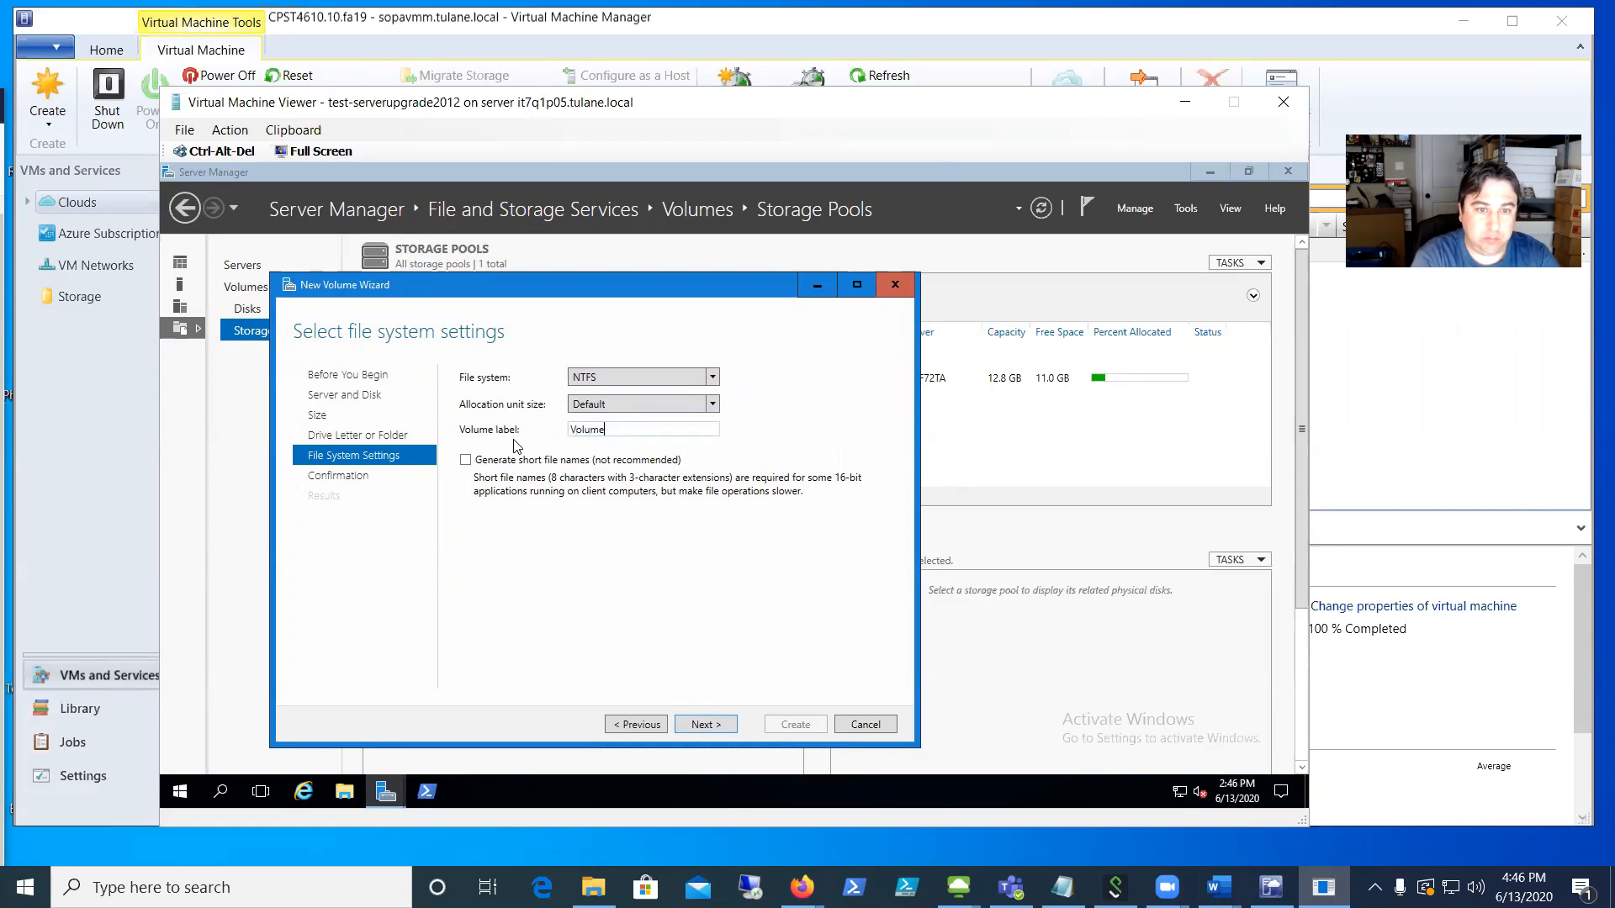
left_click(719, 726)
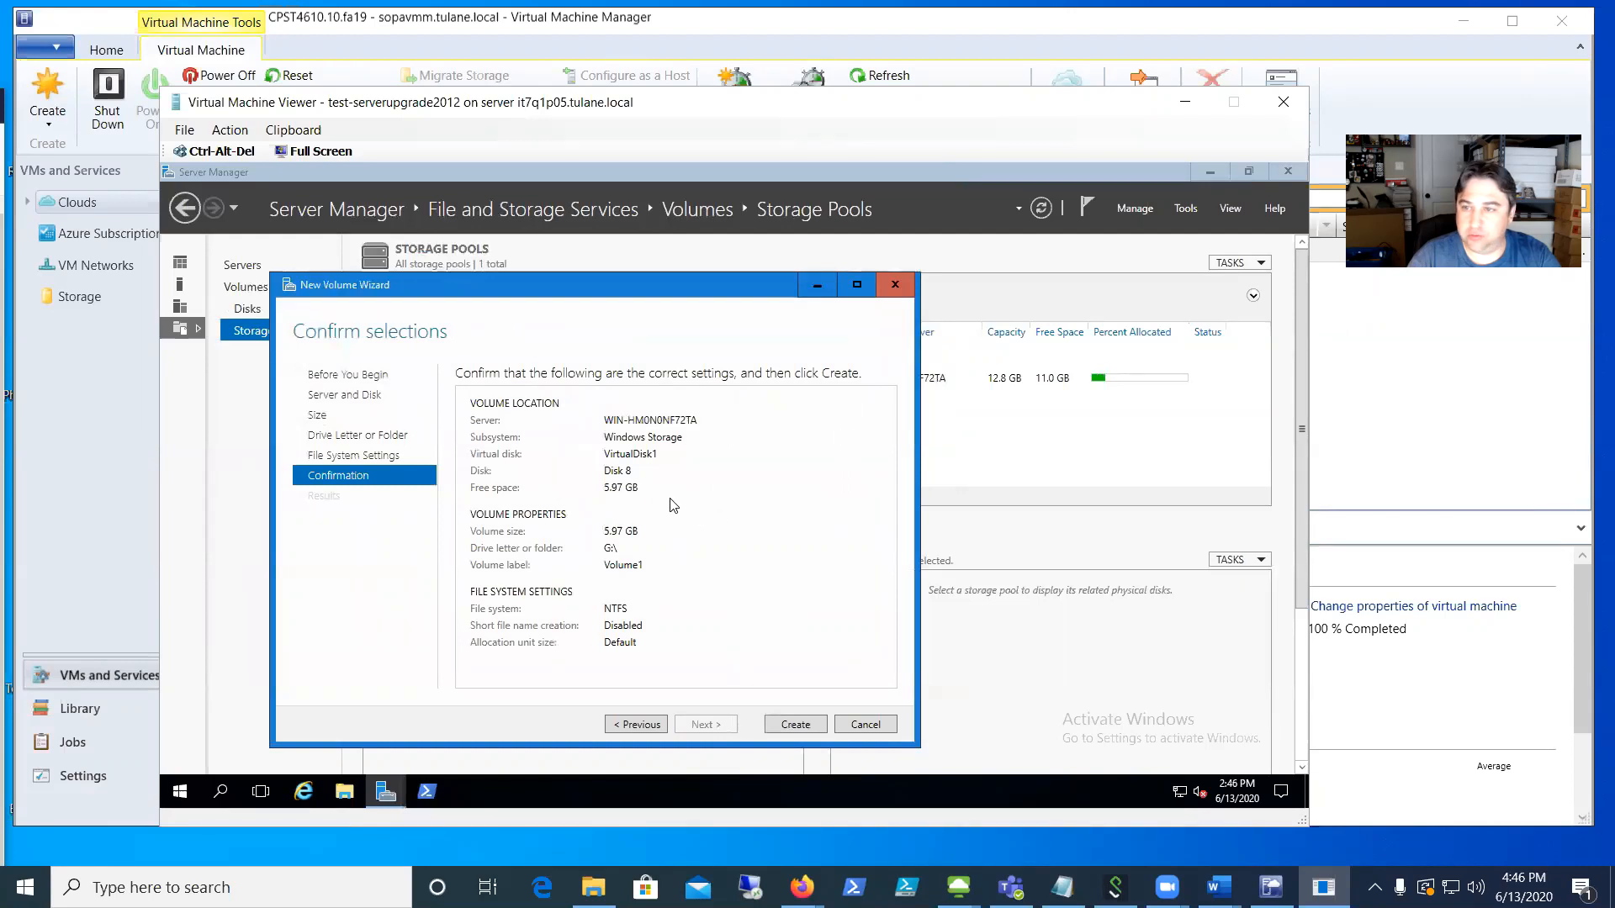
left_click(795, 724)
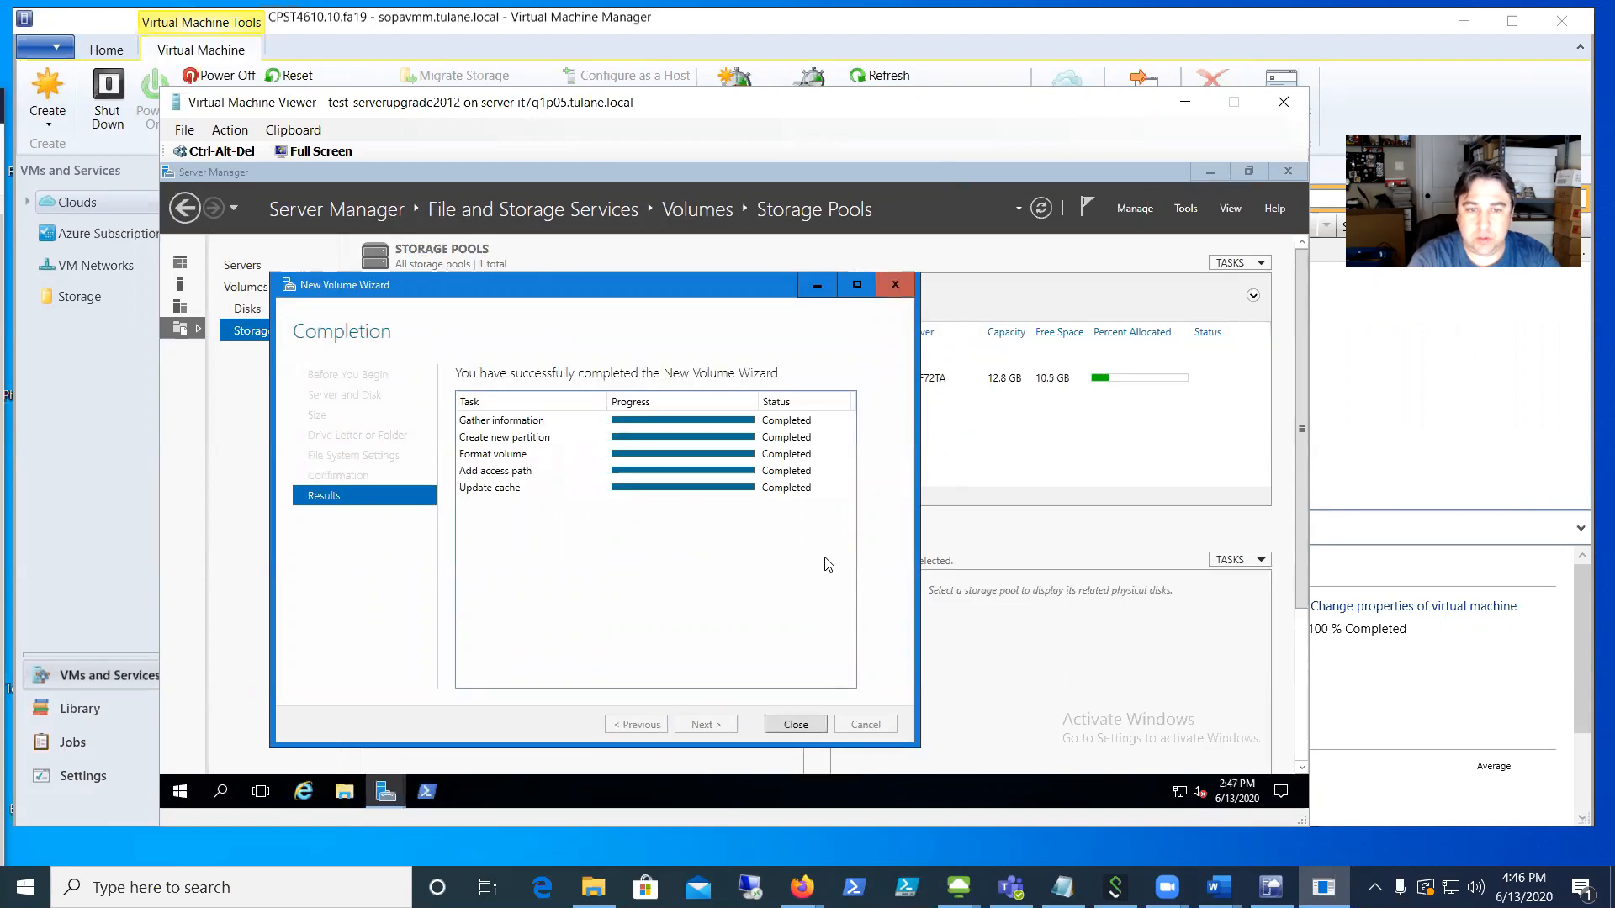
left_click(796, 724)
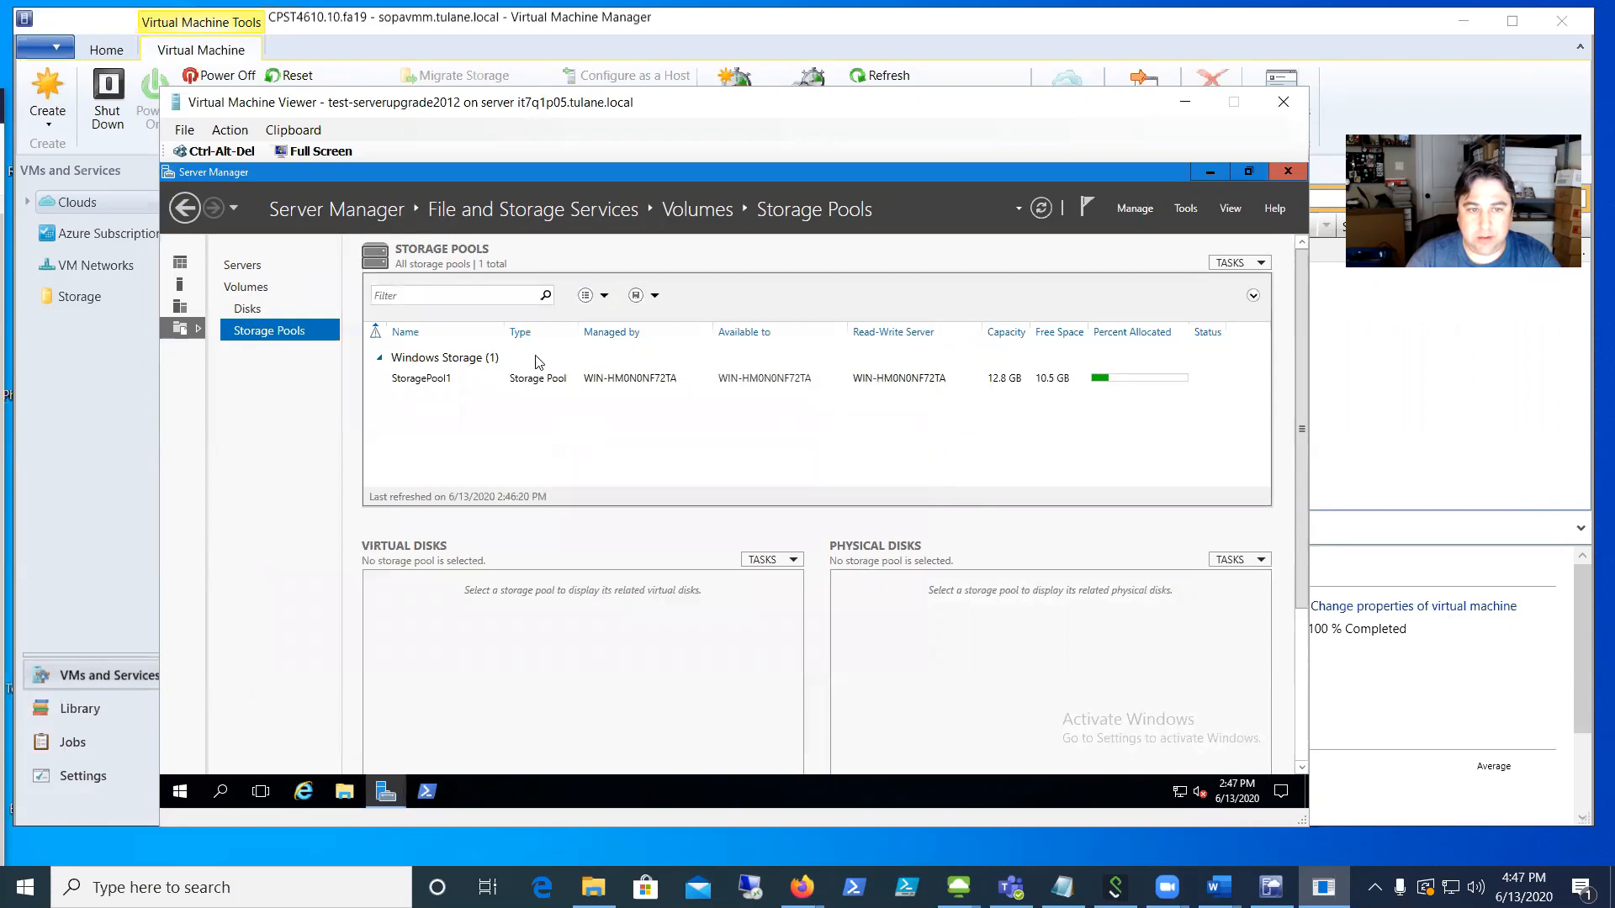
Inspect StoragePool1's virtual and physical disks, and look into the Volume1 (G:) drive in File Explorer before closing it
left_click(495, 378)
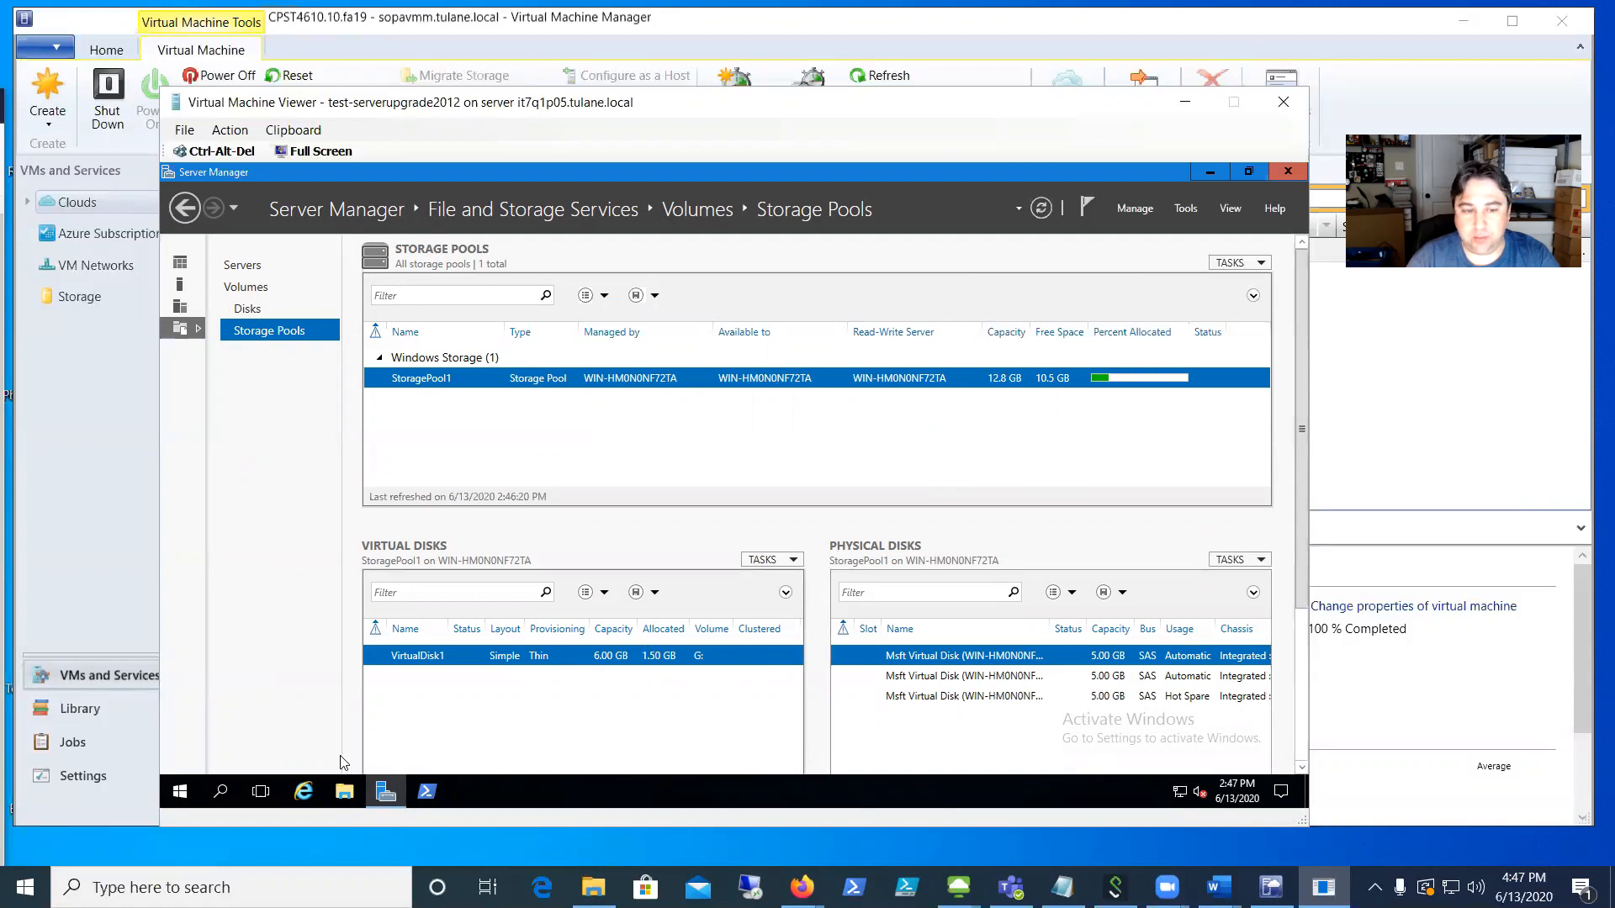
left_click(344, 792)
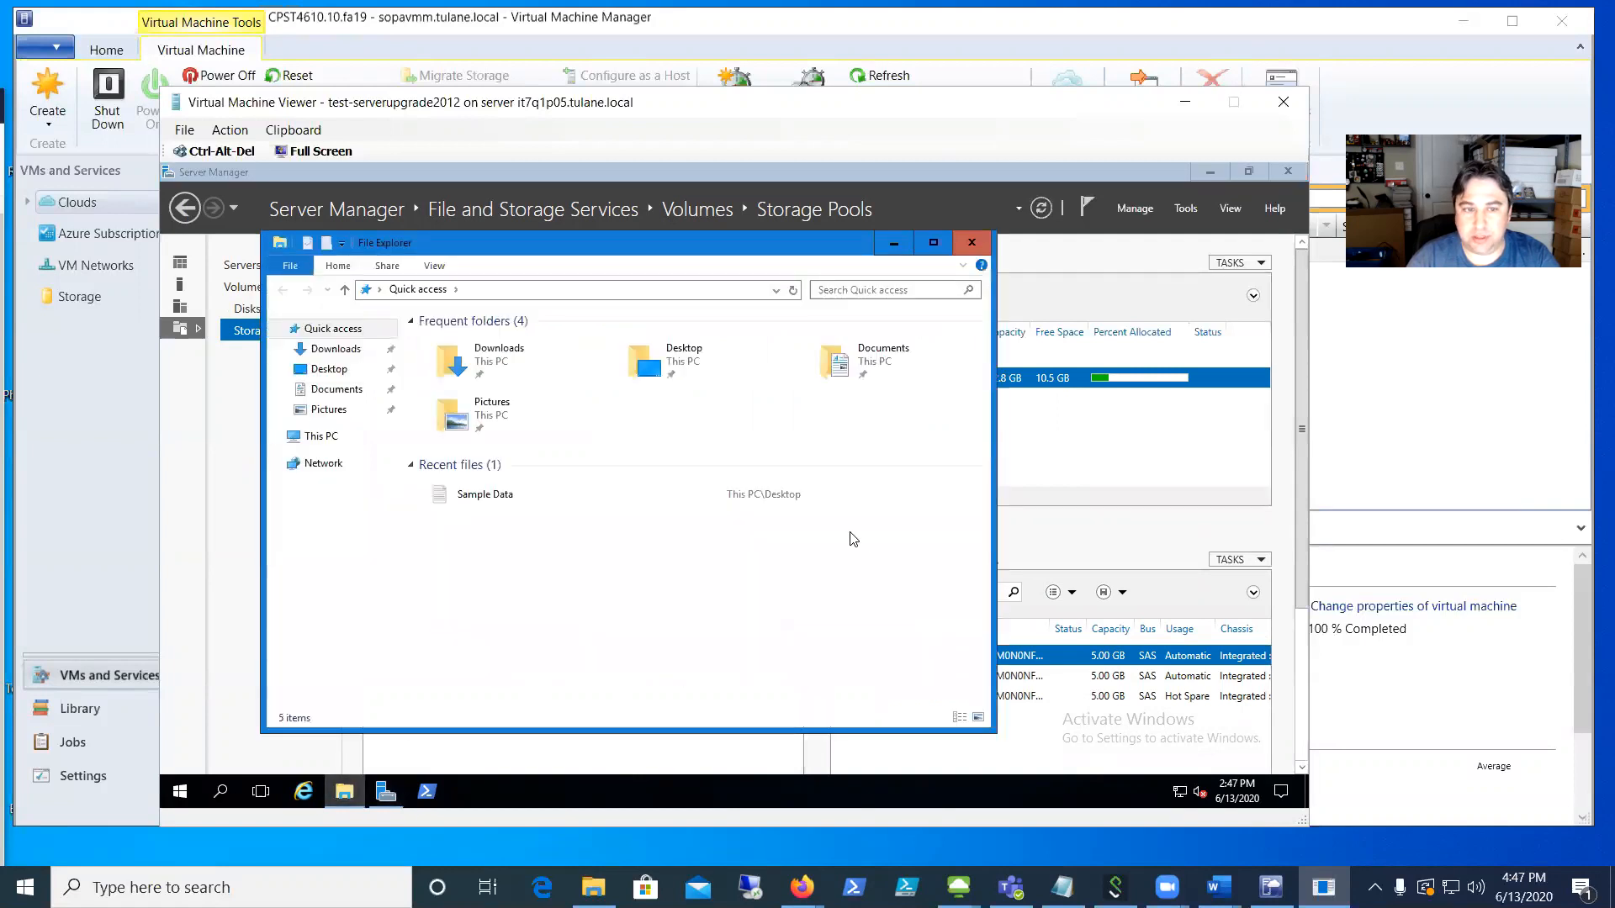
left_click(356, 435)
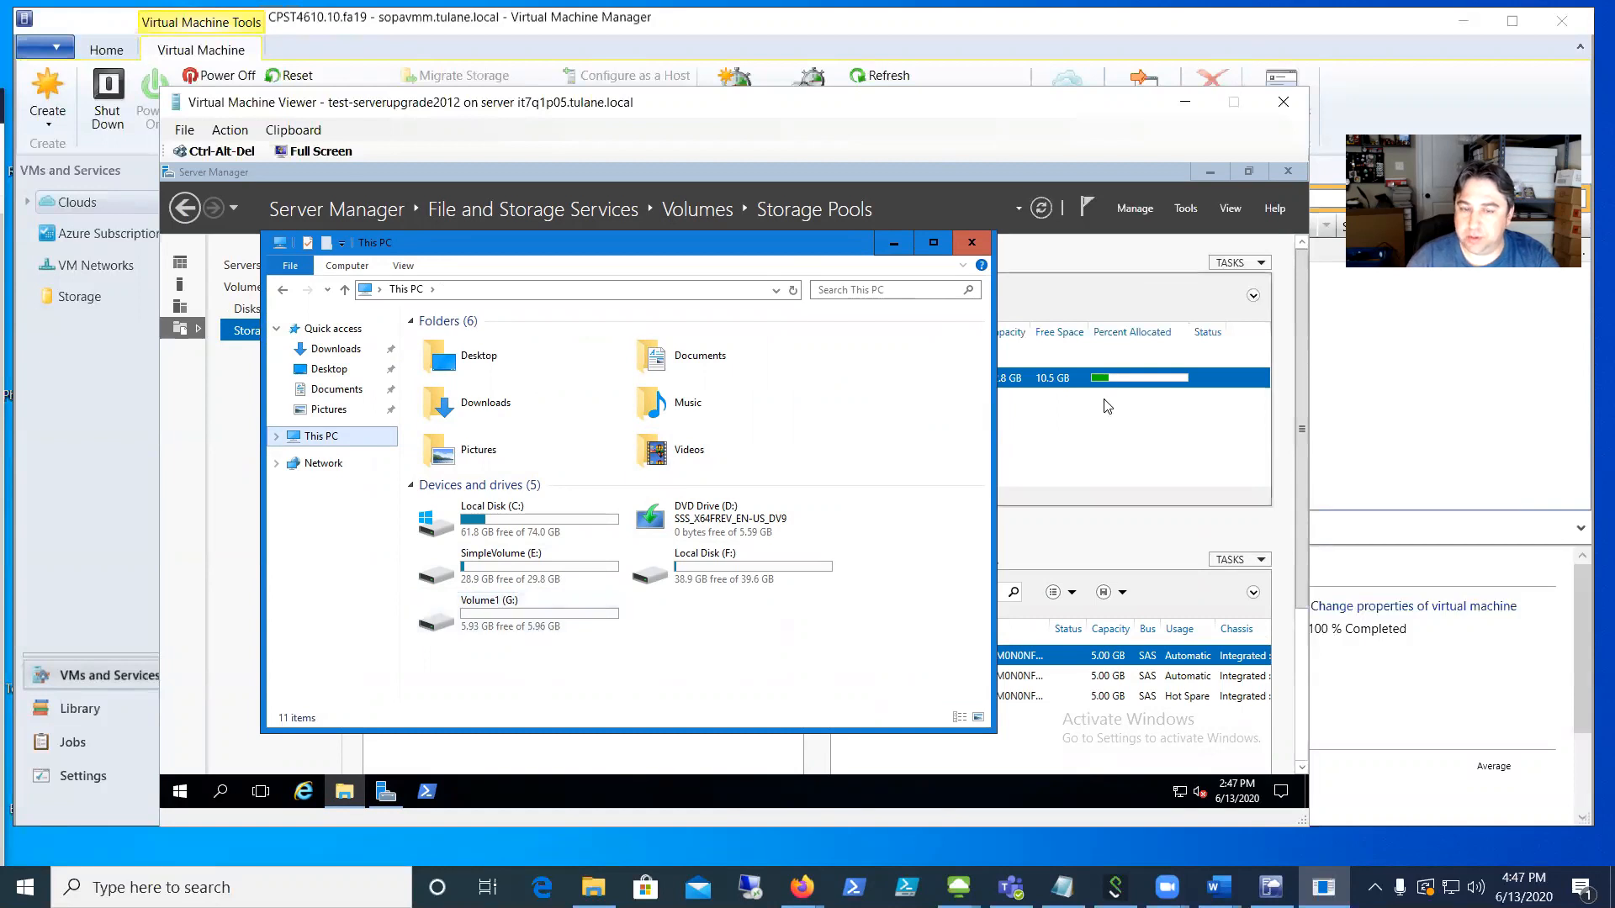
double_click(569, 609)
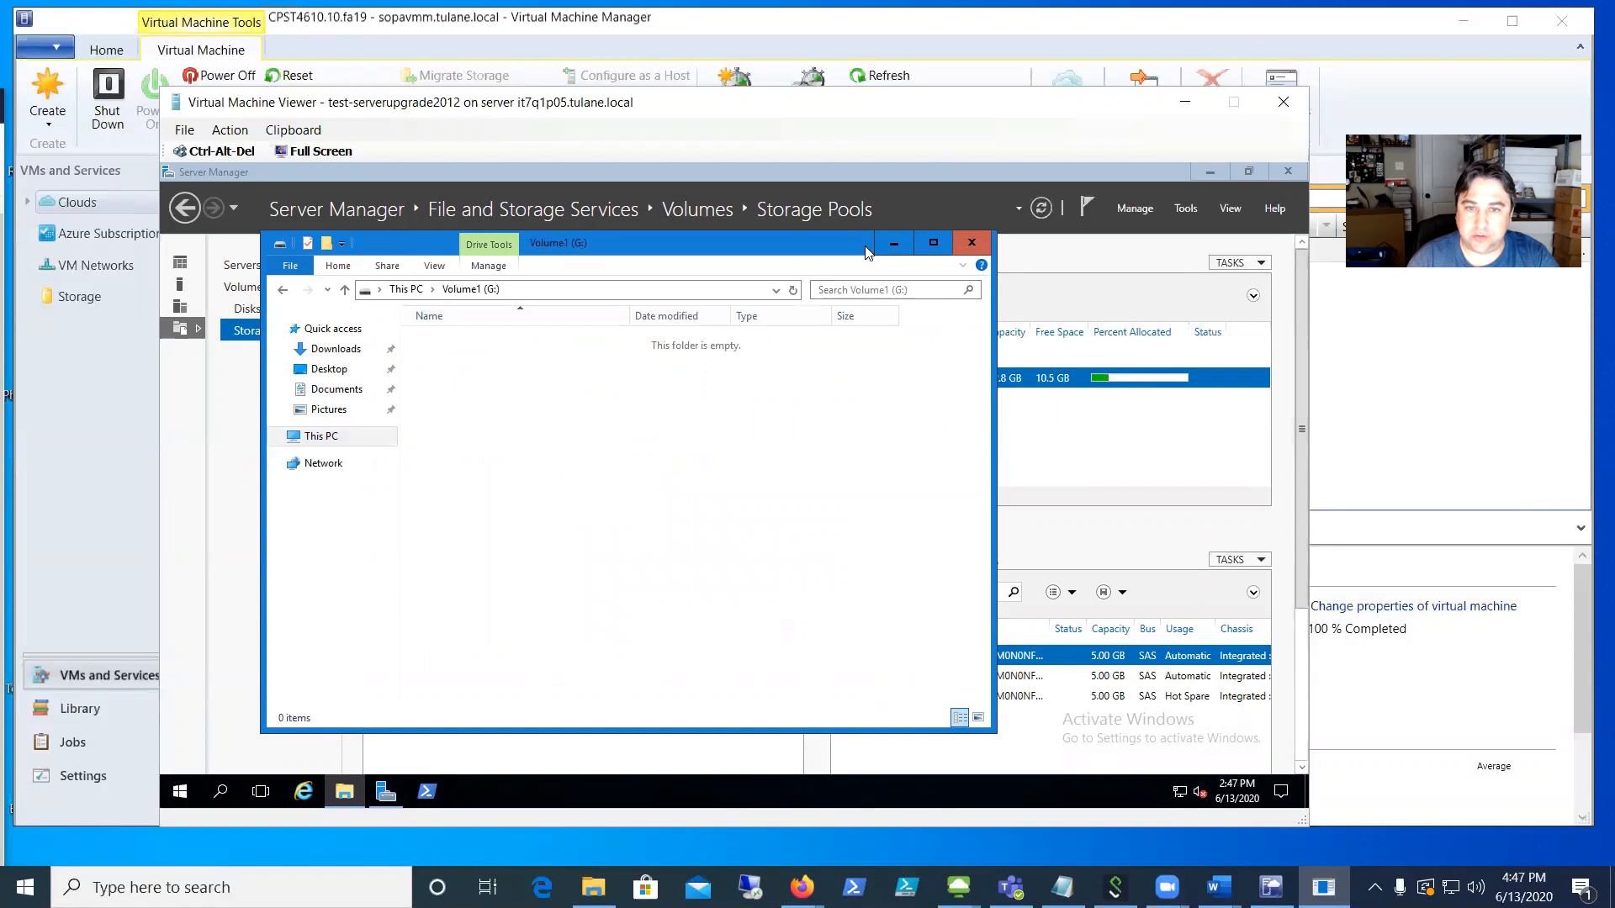
left_click(972, 242)
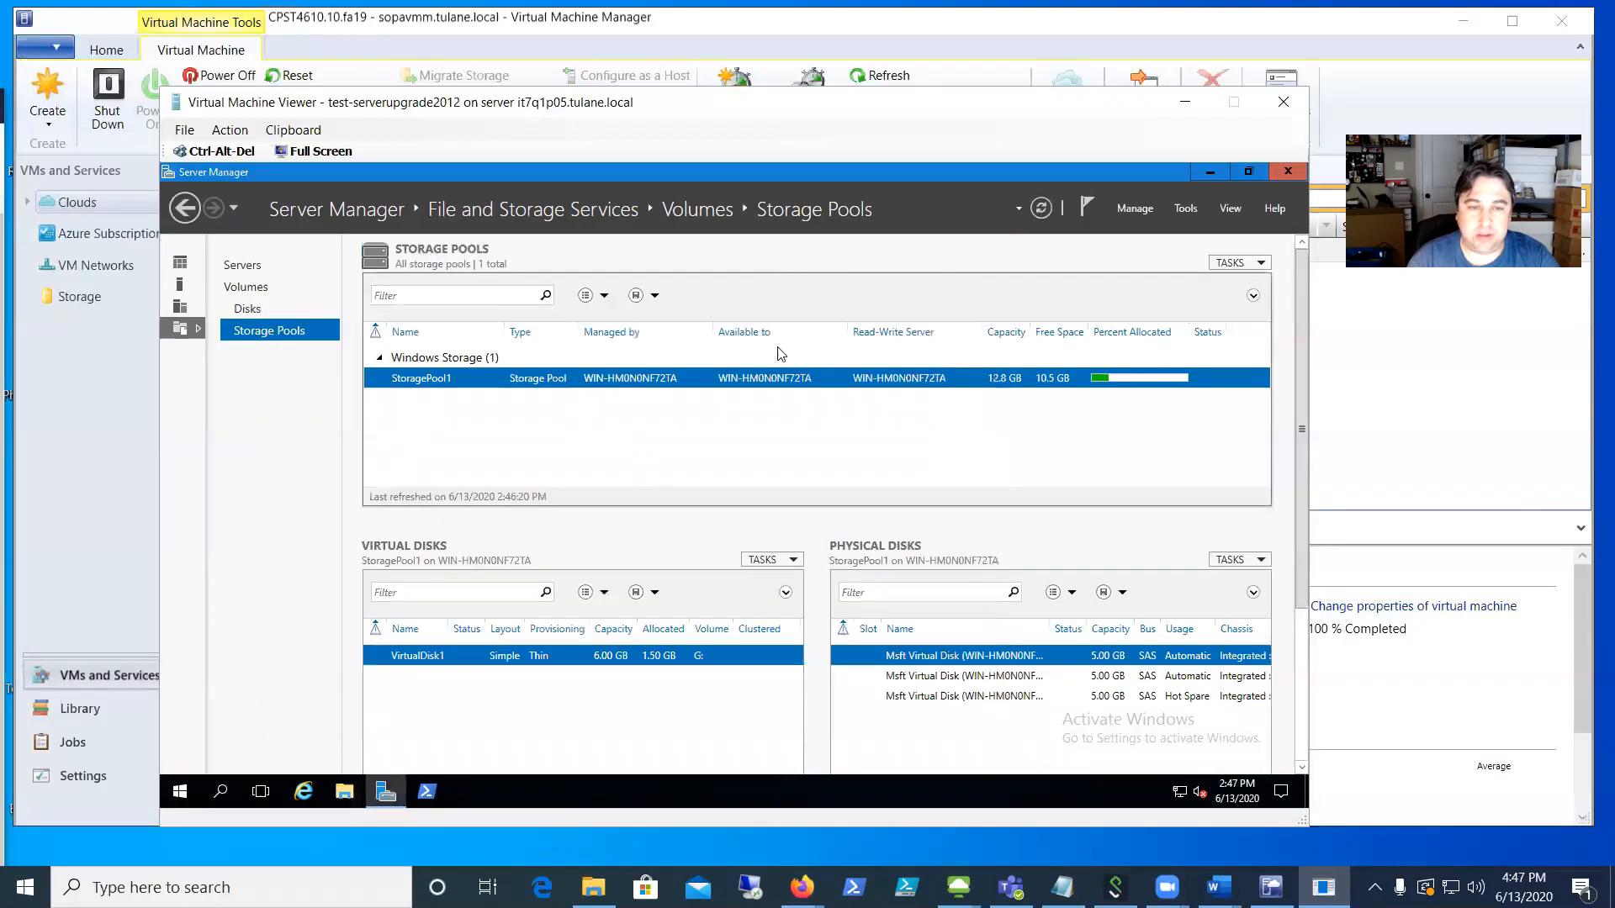